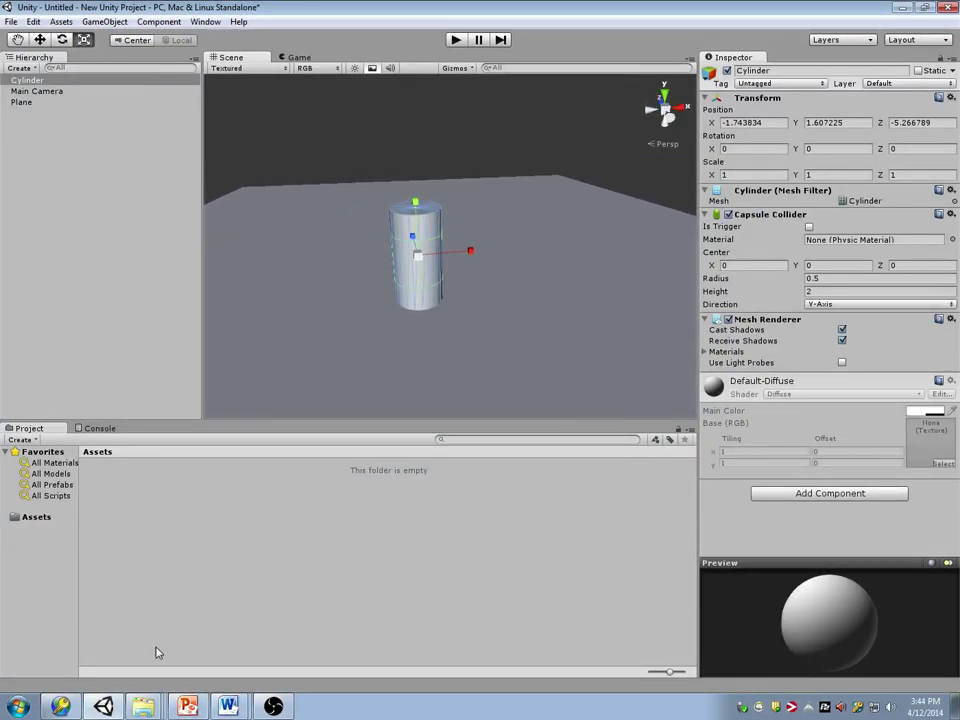
Step: Find the PlayMaker package in the ClassWork project folders and import all of its items into the Unity project
key(alt+Tab)
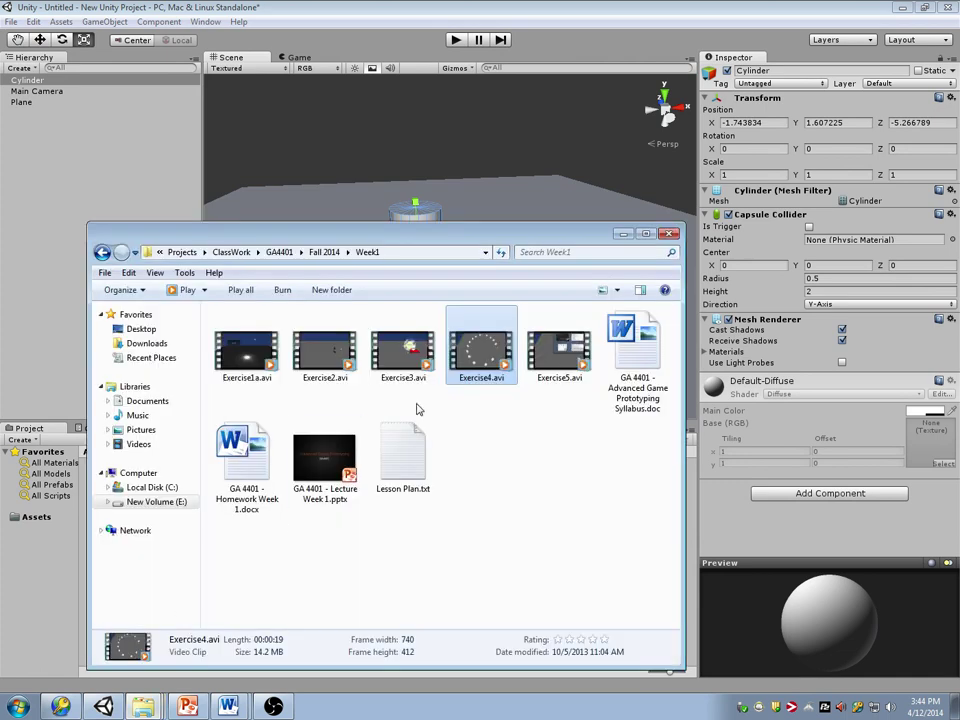
click(282, 252)
double_click(253, 346)
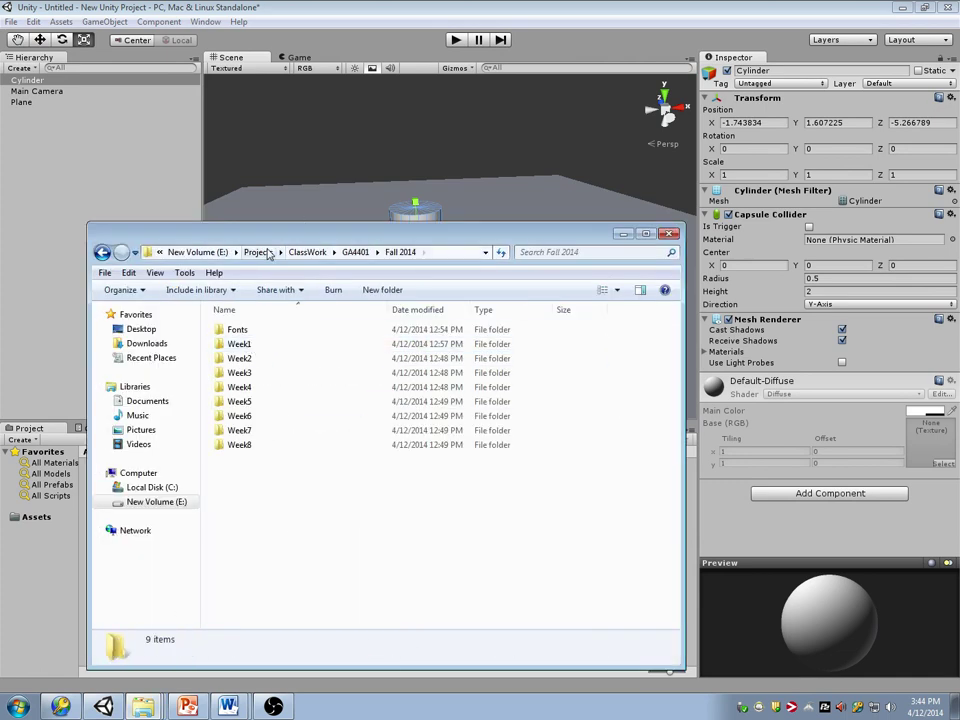
click(313, 251)
click(252, 360)
double_click(252, 366)
drag(292, 373, 66, 463)
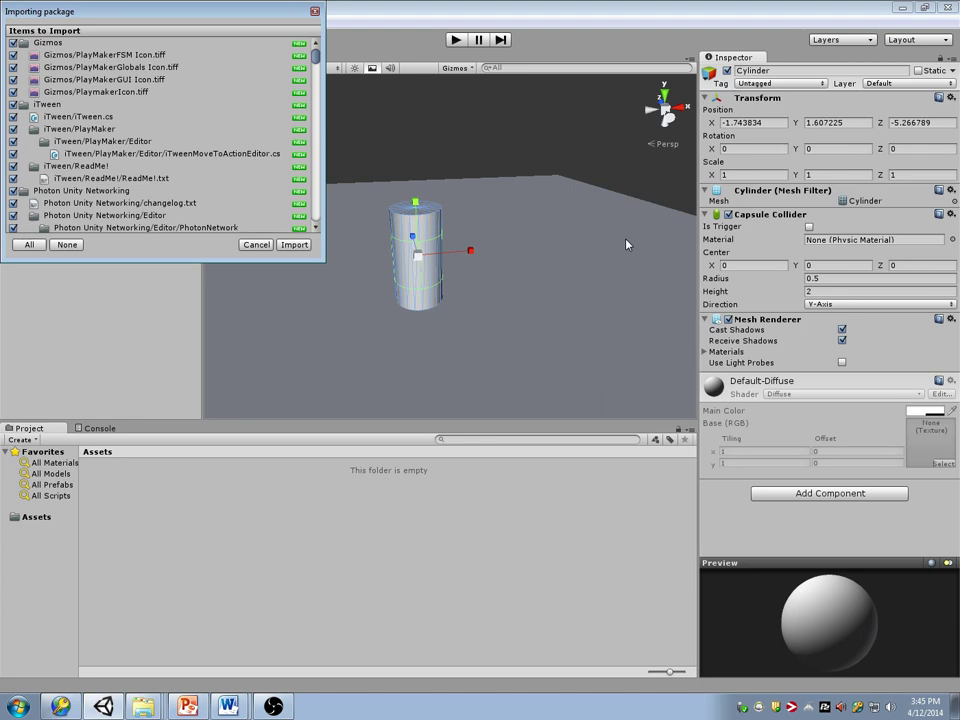
scroll(303, 183, down, 4)
click(293, 245)
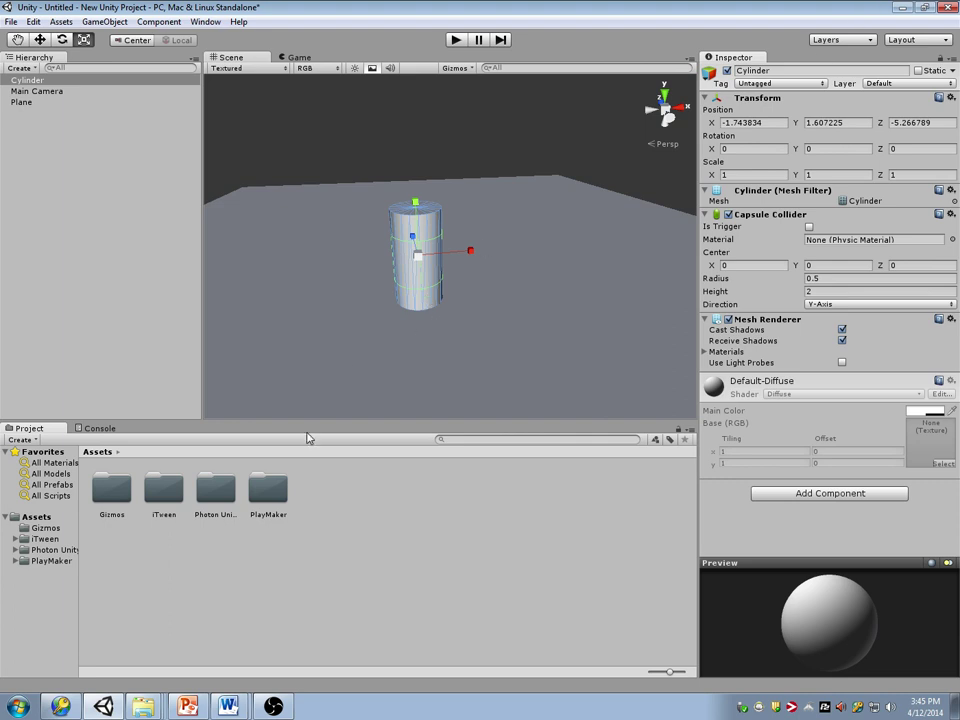
Step: Add a PlayMakerFSM component to the Cylinder
click(848, 494)
click(793, 427)
click(843, 320)
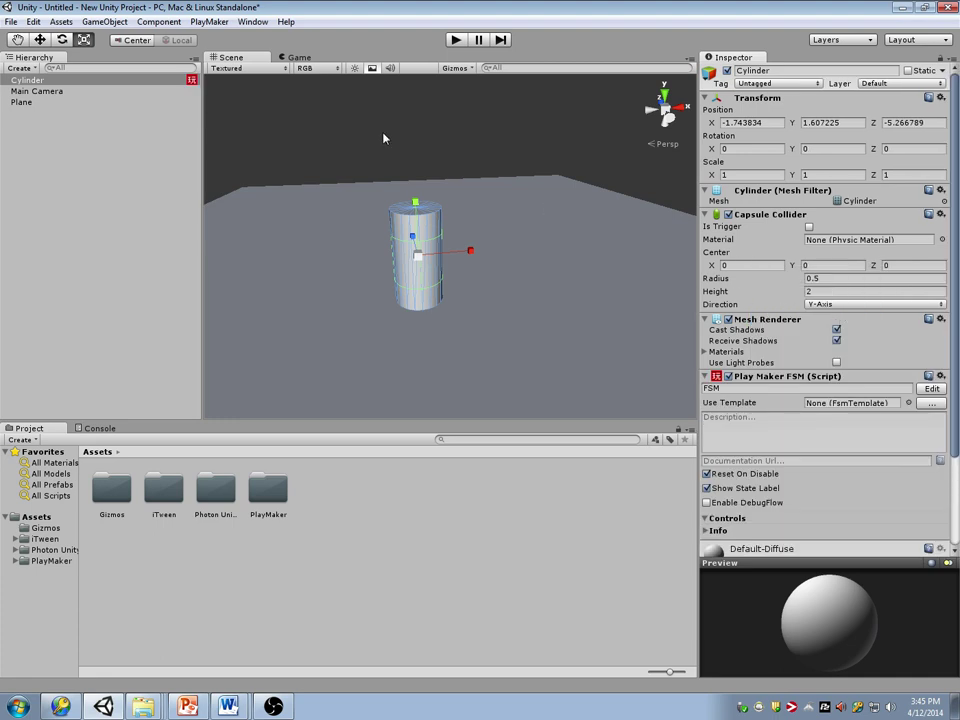
Step: Create an empty game object and name it go_ClickManager
click(104, 21)
click(104, 21)
click(104, 21)
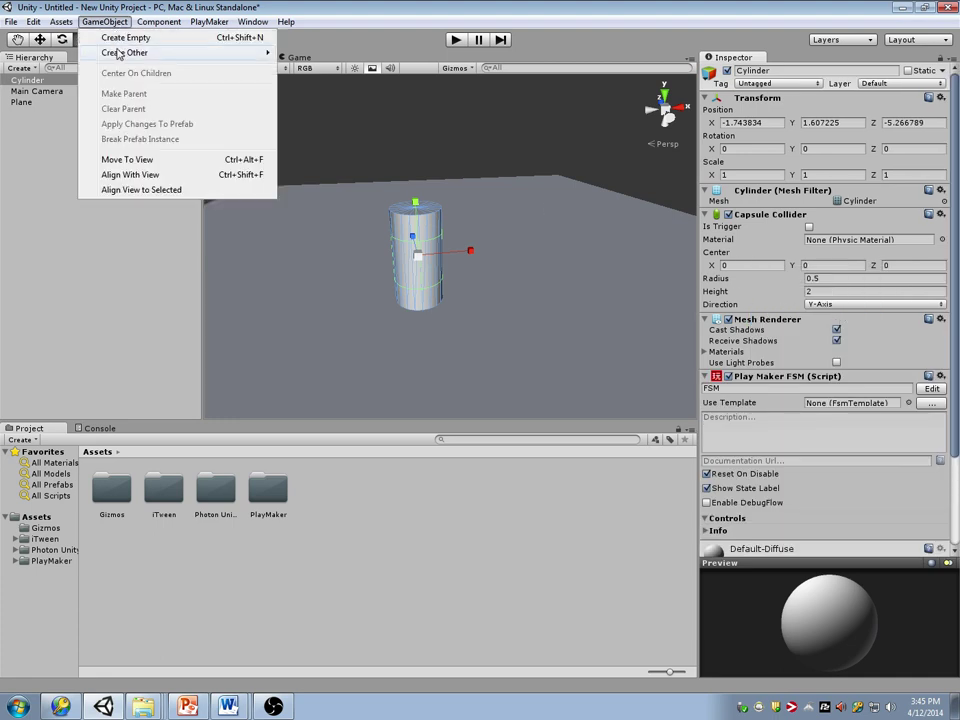
click(122, 38)
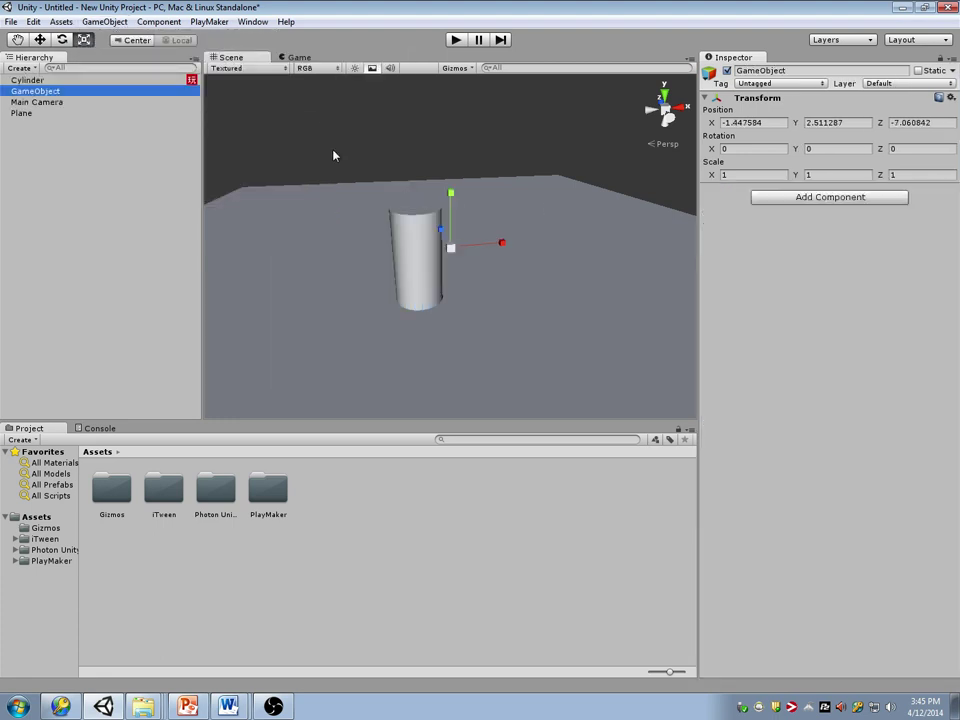
click(799, 70)
text(go_ClickManager)
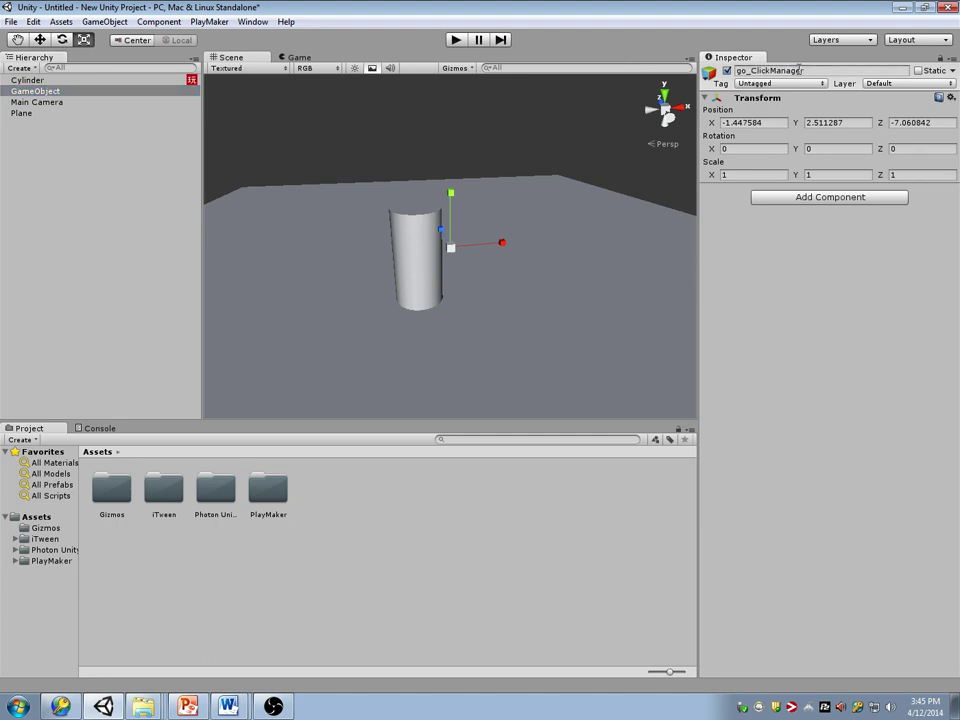
key(Return)
Step: Add a PlayMakerFSM component to go_ClickManager and open its state machine in the maximized playMaker editor
click(782, 199)
click(785, 366)
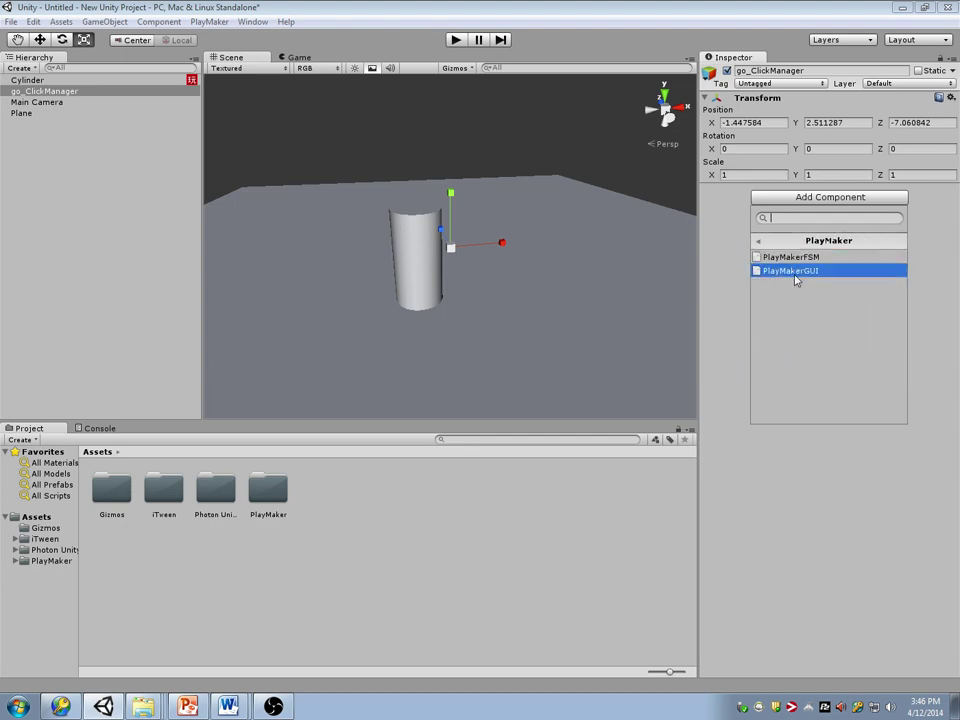
click(791, 257)
click(942, 203)
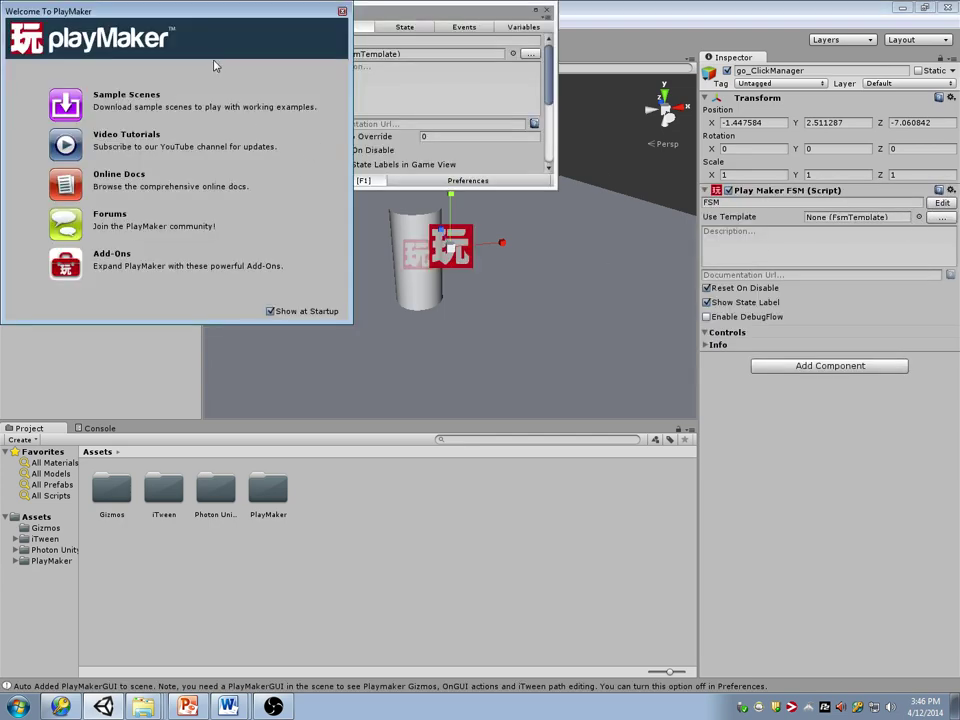
click(342, 12)
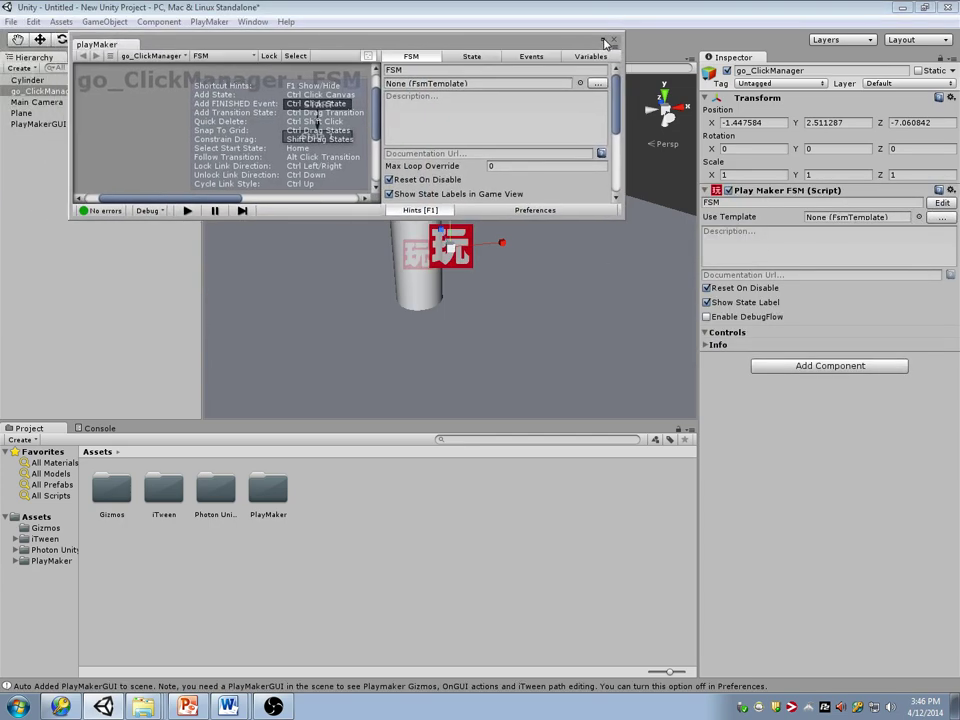
double_click(455, 34)
Step: Rename the start state to Waiting For Click and add a state named Process Click below it
click(296, 192)
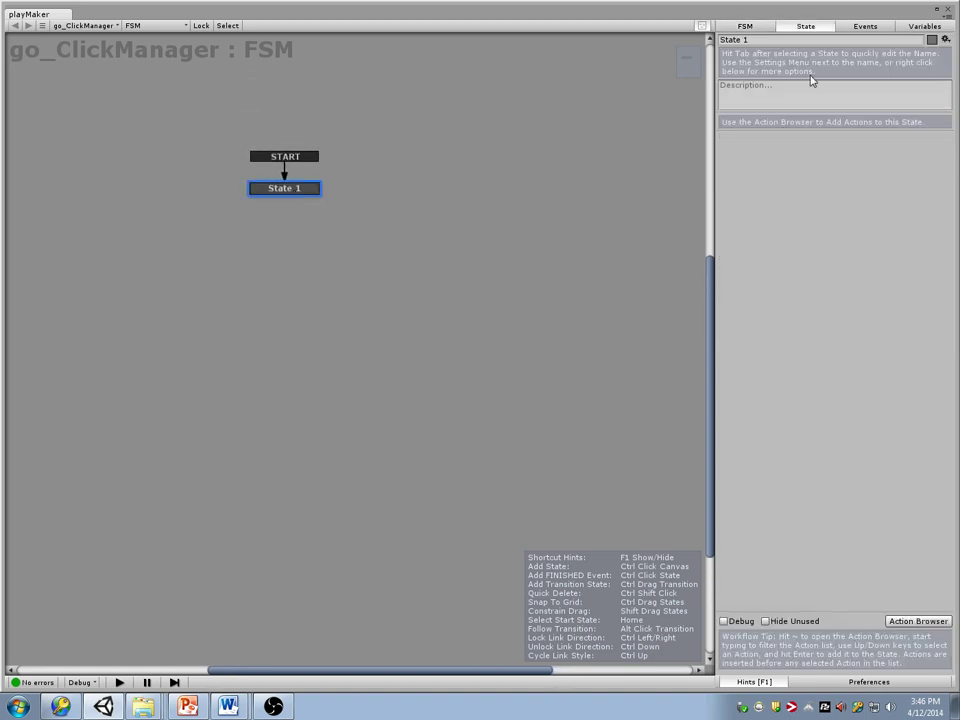
text(Waiting For Click)
ctrl+click(283, 261)
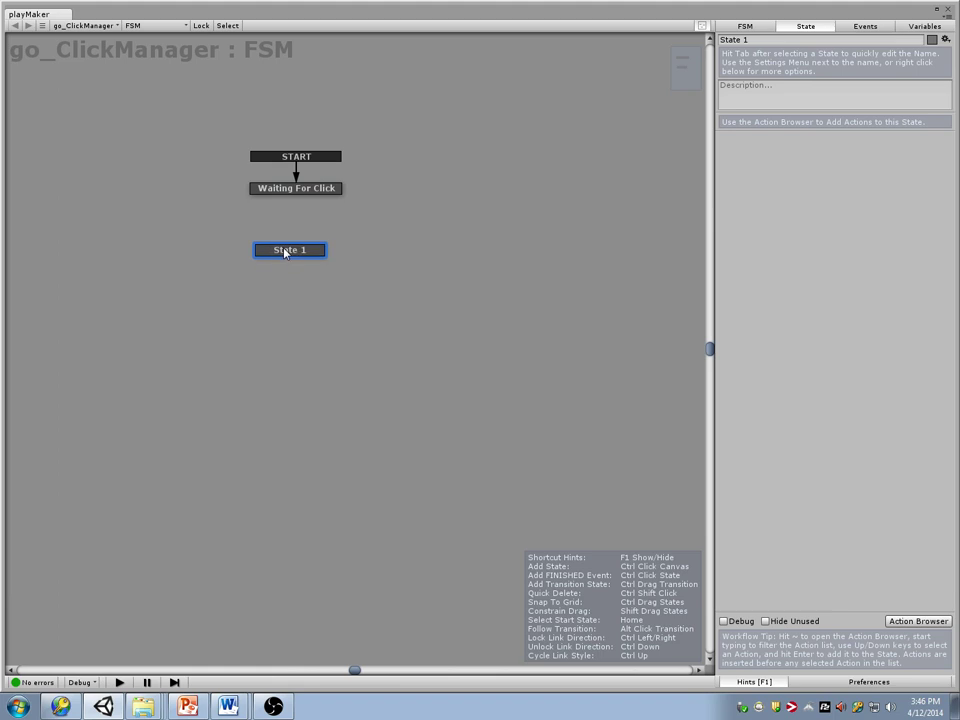
drag(823, 42, 670, 38)
text(Proc)
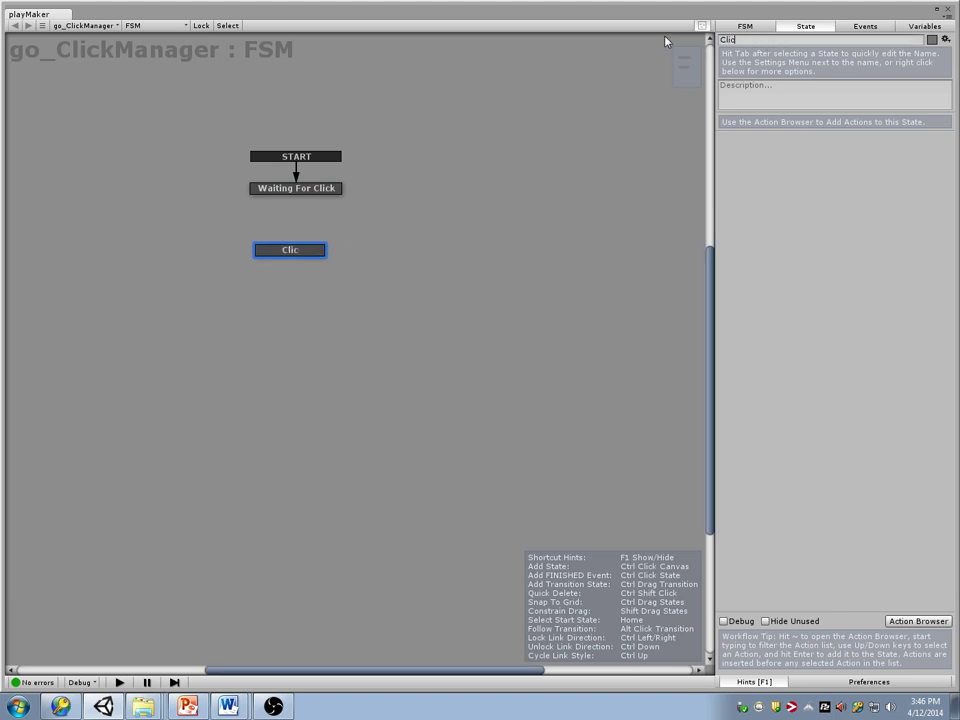
text(ess Click)
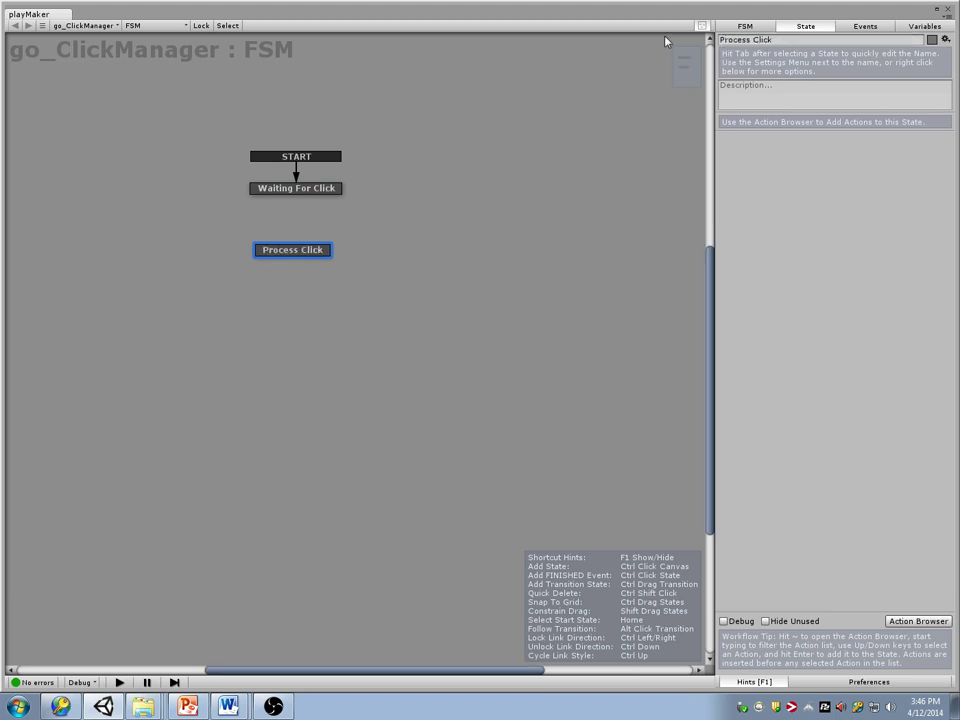
Step: Add a state named "Did Click Barrel?" and align it below Process Click
ctrl+click(291, 321)
key(Tab)
text(Did Click Barrel?)
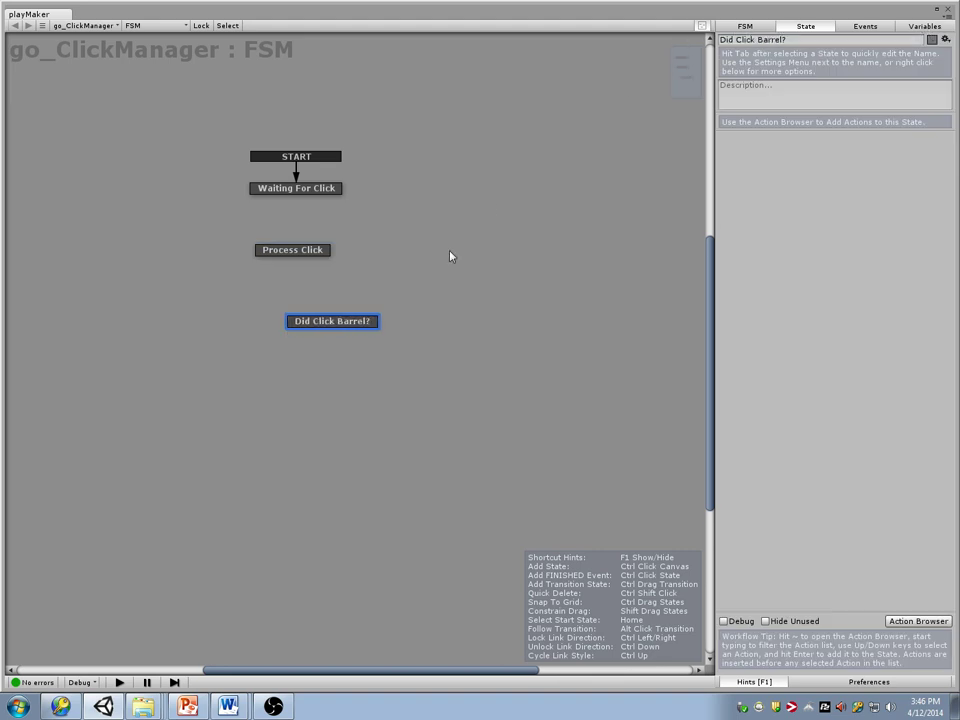
drag(333, 321, 301, 321)
Step: Add a state named Tell Barrel to Explode and place it directly below the "Did Click Barrel?" state
ctrl+click(305, 403)
drag(757, 38, 652, 36)
text(Cause Barrel t)
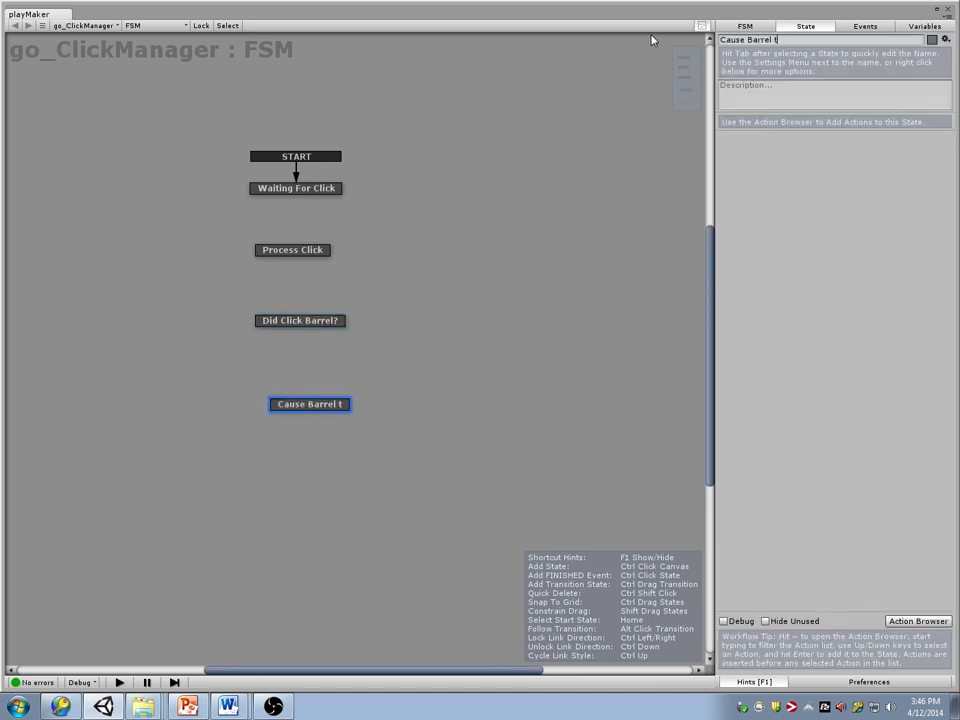
text(o Explode)
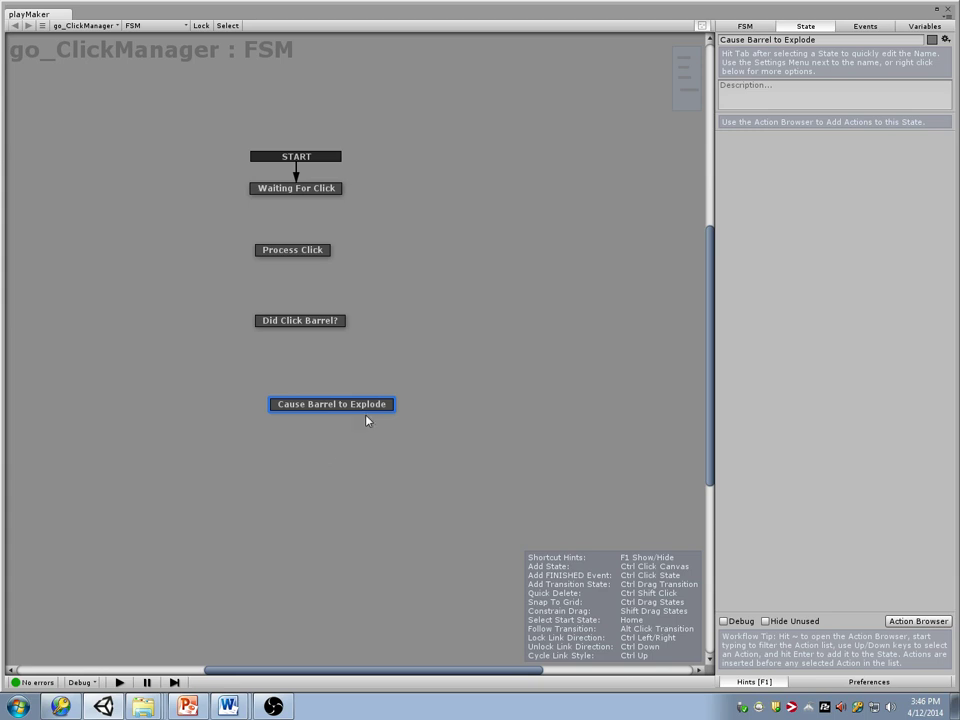
drag(384, 403, 358, 359)
double_click(733, 40)
text(Tell)
Step: Add a Get Mouse Button Down action to the Waiting For Click state
click(312, 189)
click(918, 620)
text(Get Mouse b)
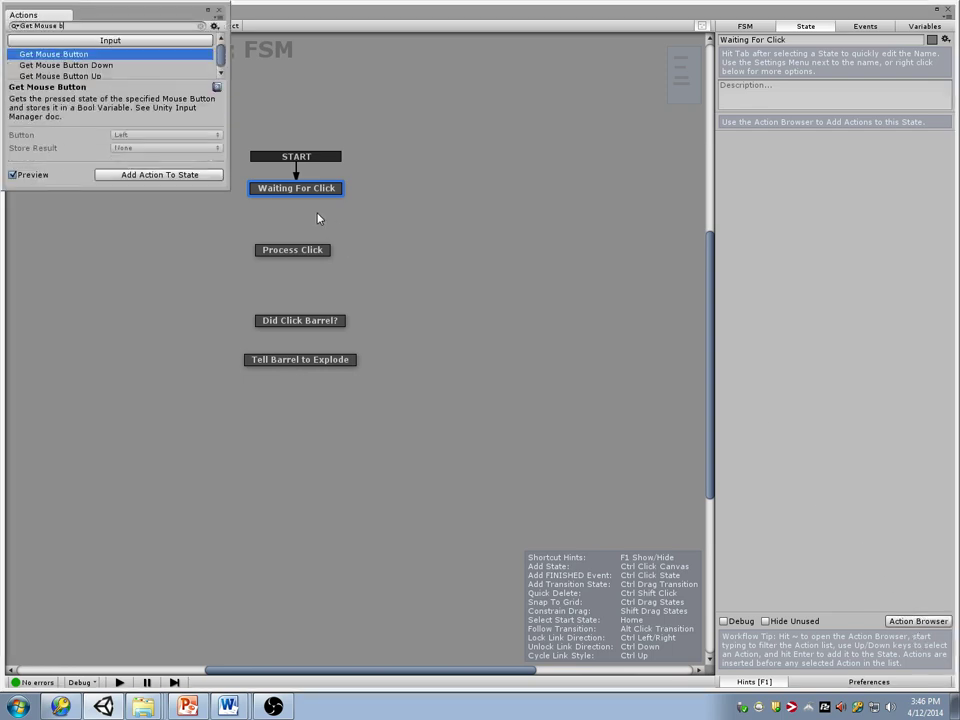
key(Down)
key(Return)
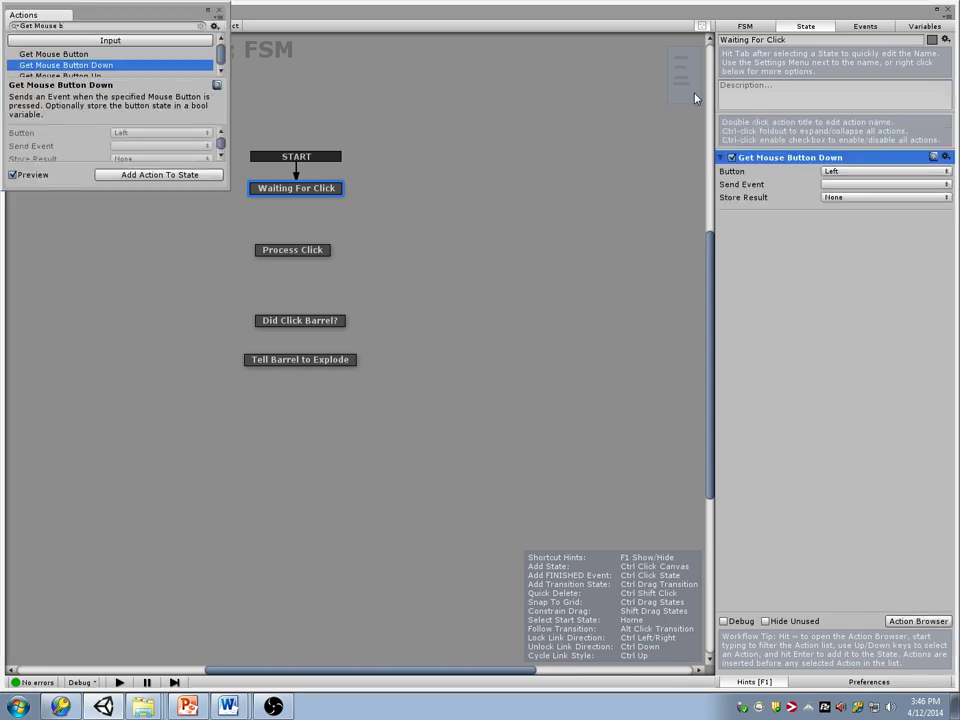
Step: Create an FSM event named CLicked and set it as the Send Event of Waiting For Click's Get Mouse Button Down action
click(860, 26)
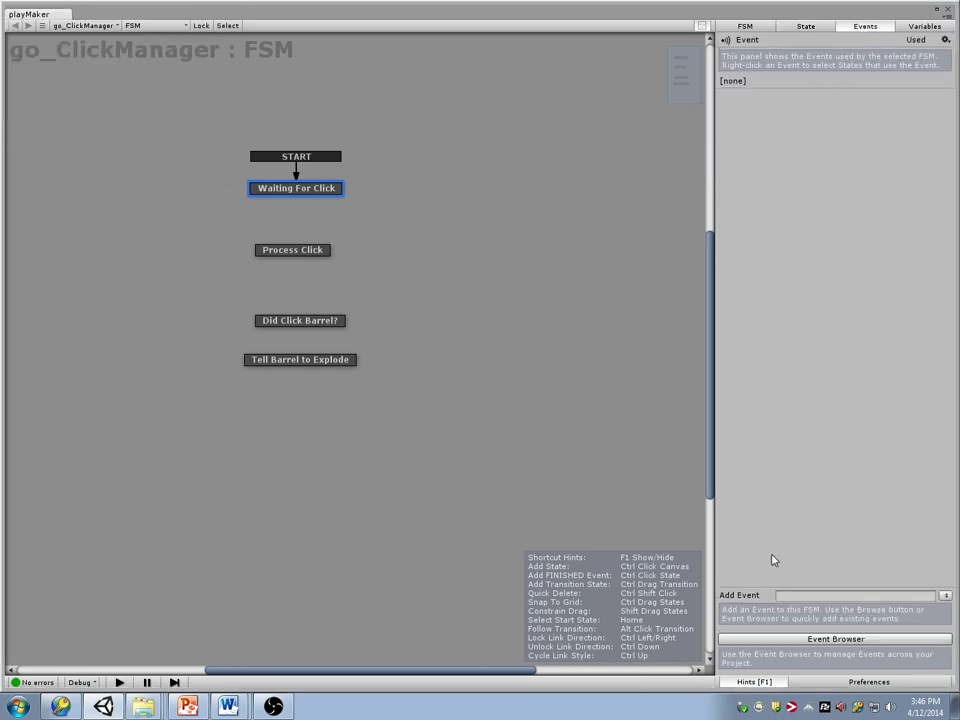
click(798, 595)
text(CLicked)
key(Return)
click(307, 186)
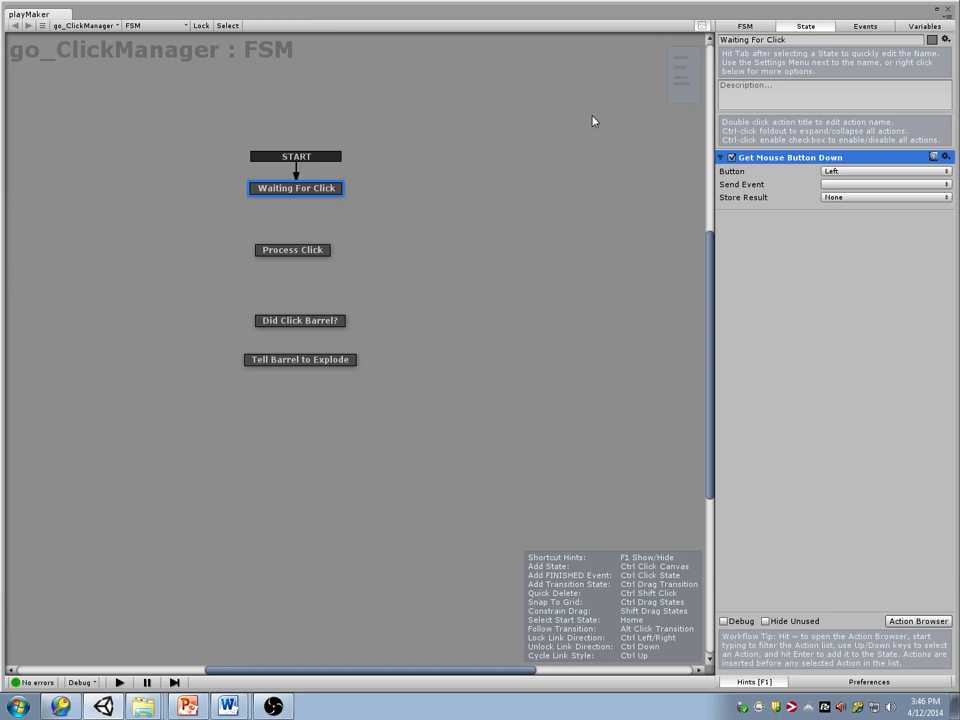
click(885, 184)
click(864, 215)
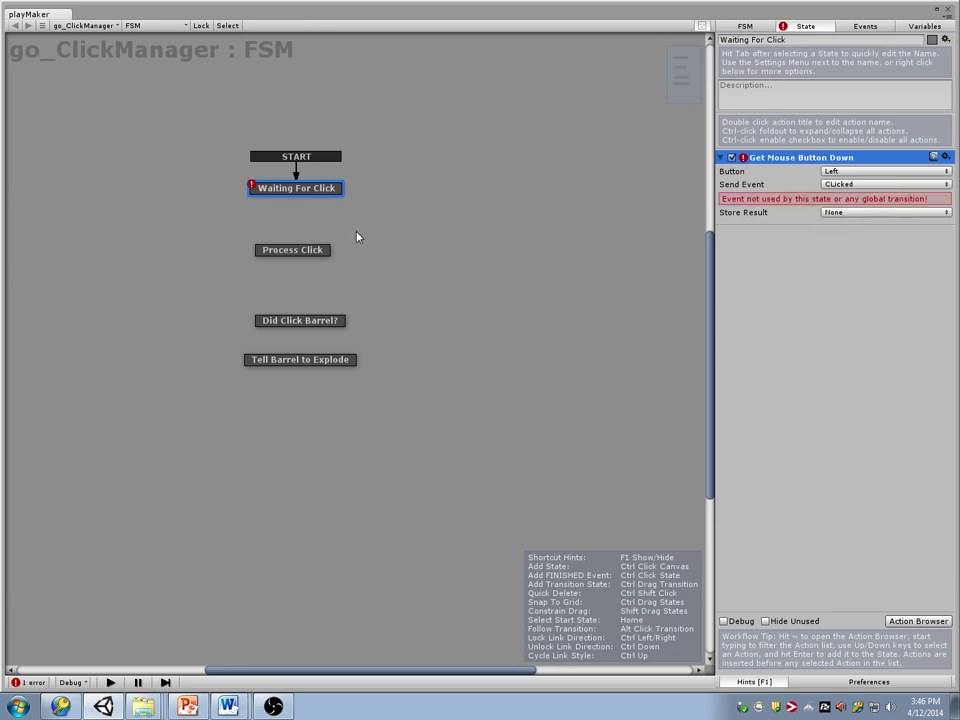
Step: Add a CLicked transition to Waiting For Click and link it to the Process Click state
right_click(330, 186)
mouse_move(375, 195)
click(493, 195)
drag(296, 200, 295, 254)
Step: Add a Mouse Pick action to the Process Click state and close the action browser
click(295, 252)
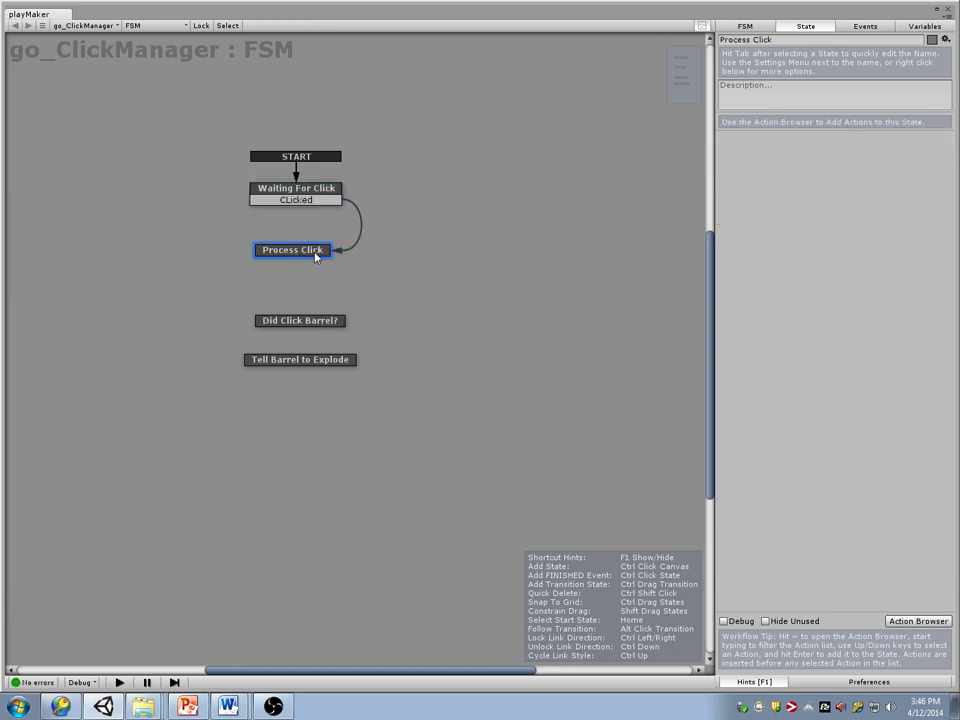
click(907, 622)
text(Mouse Pick)
key(Return)
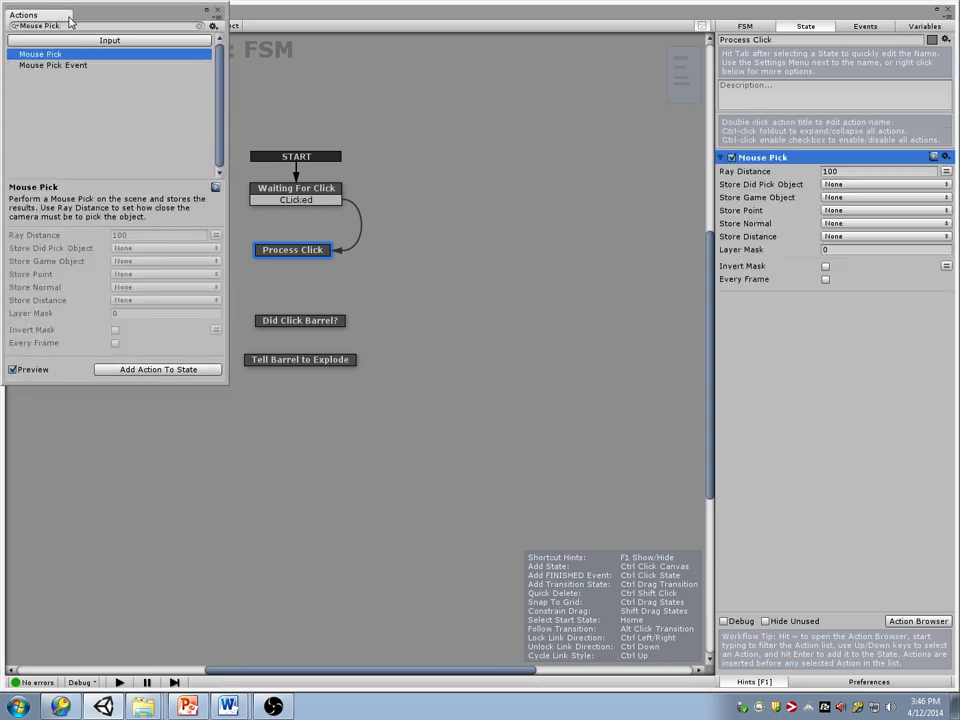
click(217, 10)
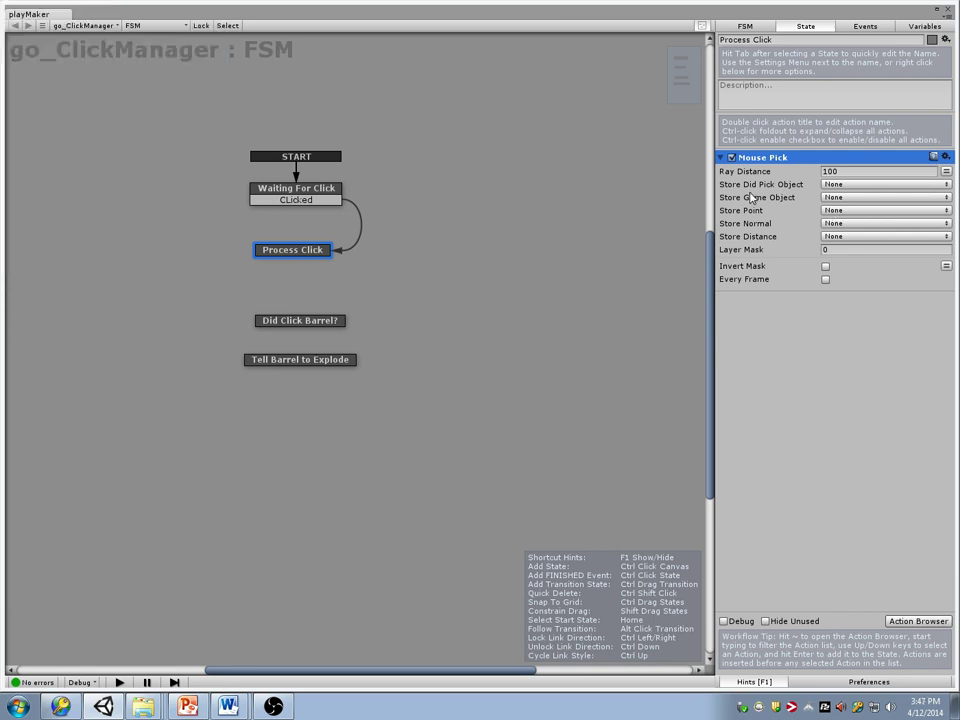
Step: Create a GameObject variable named Object Clicked and use it as Mouse Pick's Store Game Object
click(866, 201)
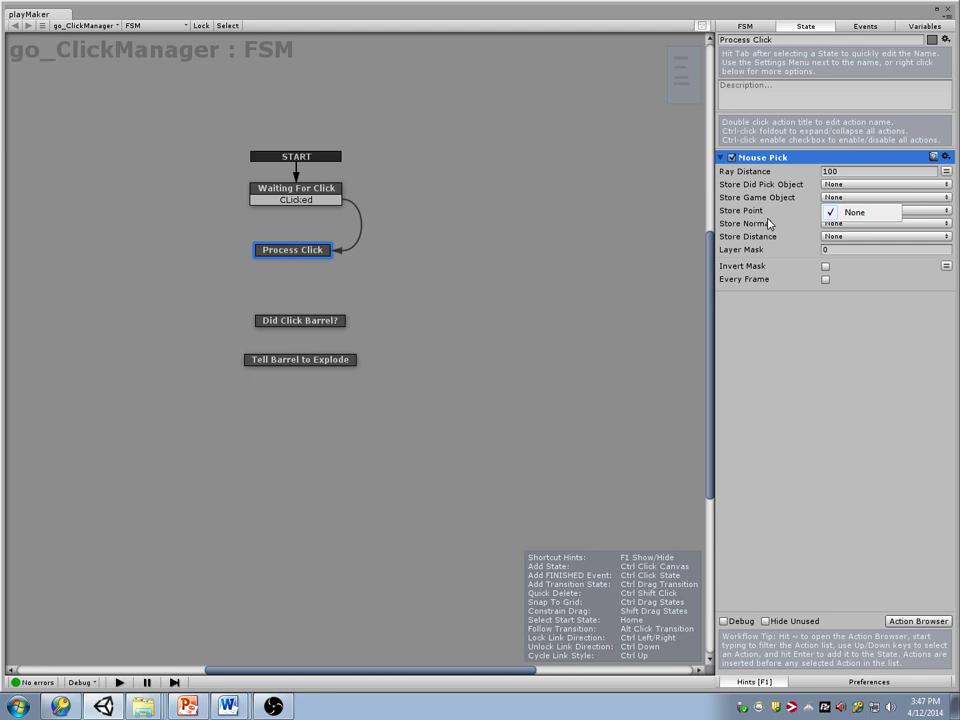
click(925, 26)
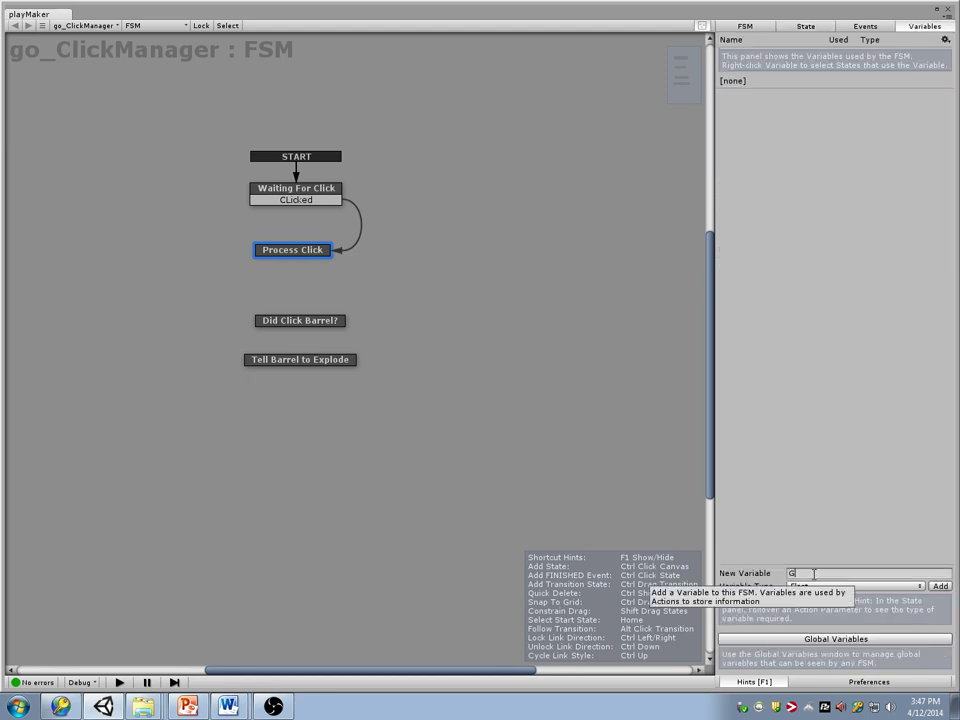
text(Object Clicked)
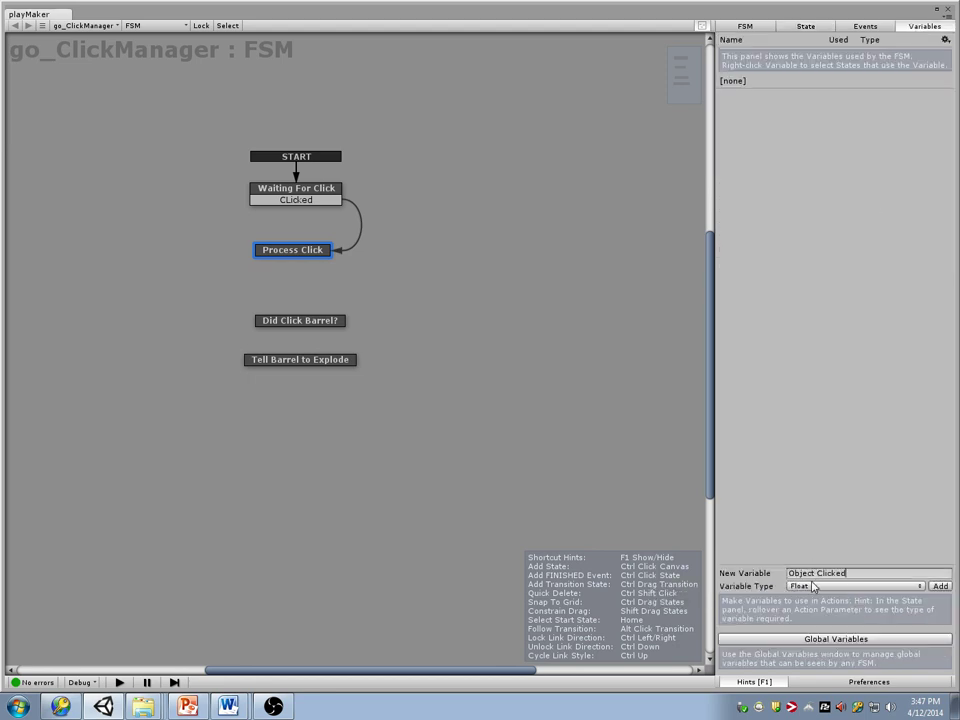
click(813, 588)
click(834, 447)
click(940, 587)
click(803, 27)
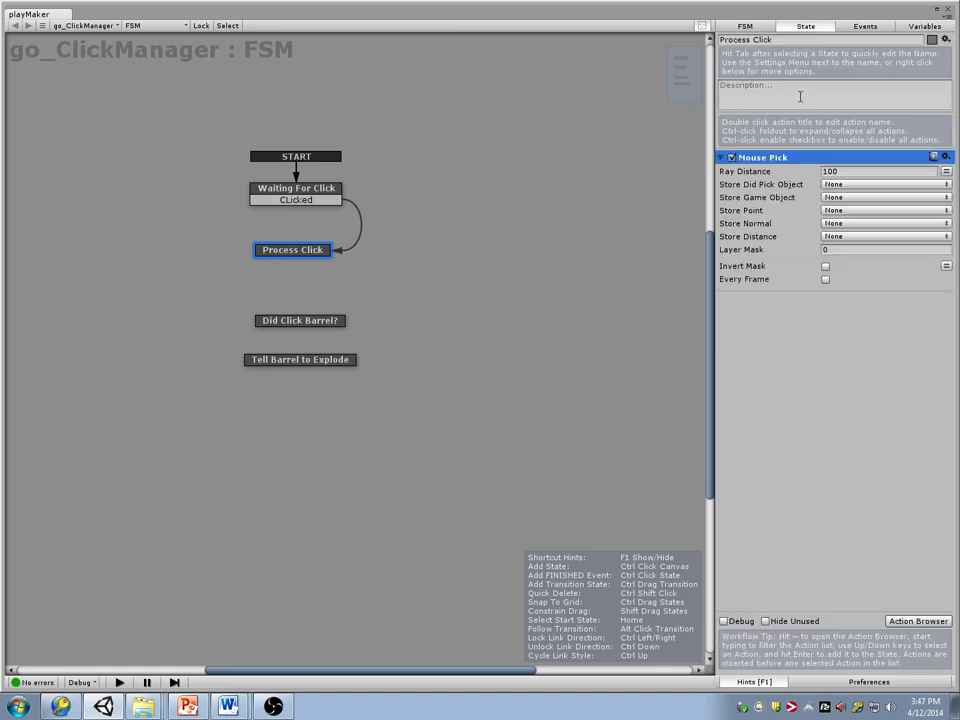
click(835, 197)
click(845, 226)
Step: Add a FINISHED transition to Process Click, link it to "Did Click Barrel?" and straighten that state below it
ctrl+click(301, 251)
drag(313, 264, 303, 319)
click(323, 262)
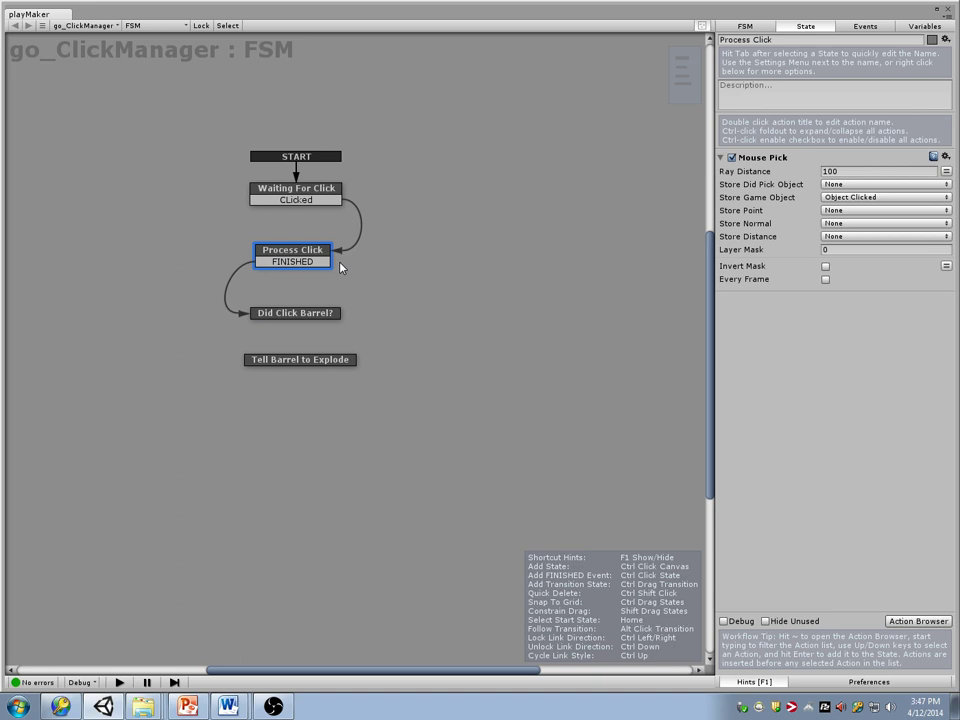
drag(296, 314, 295, 310)
Step: Set the Layer Mask size of Process Click's Mouse Pick to 1 and open the project's layer list for adding a layer
click(300, 258)
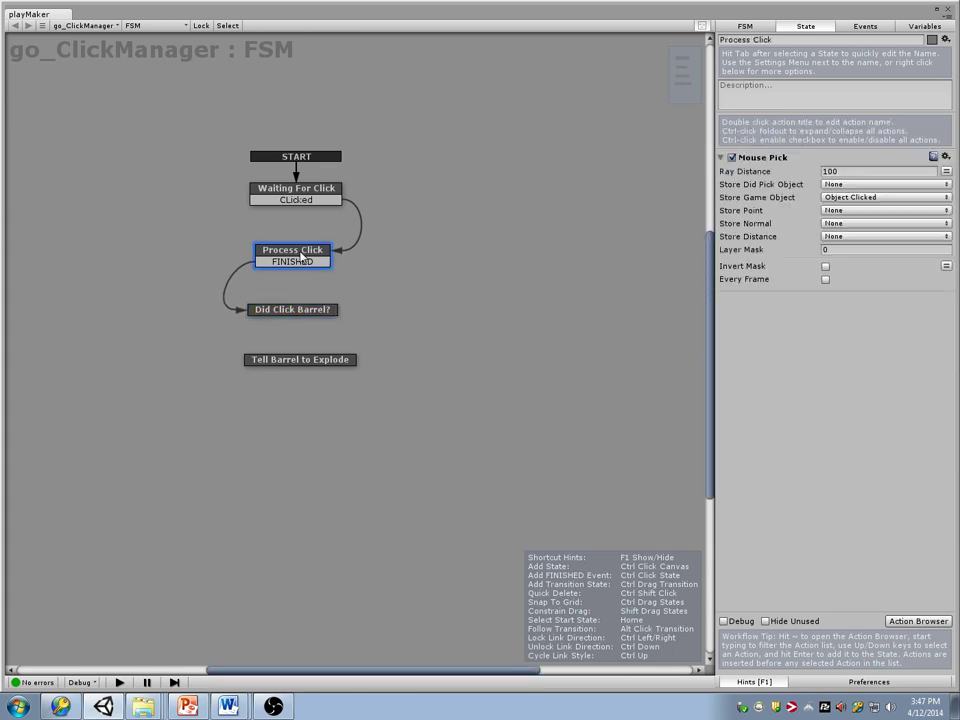
click(839, 250)
text(1)
click(877, 262)
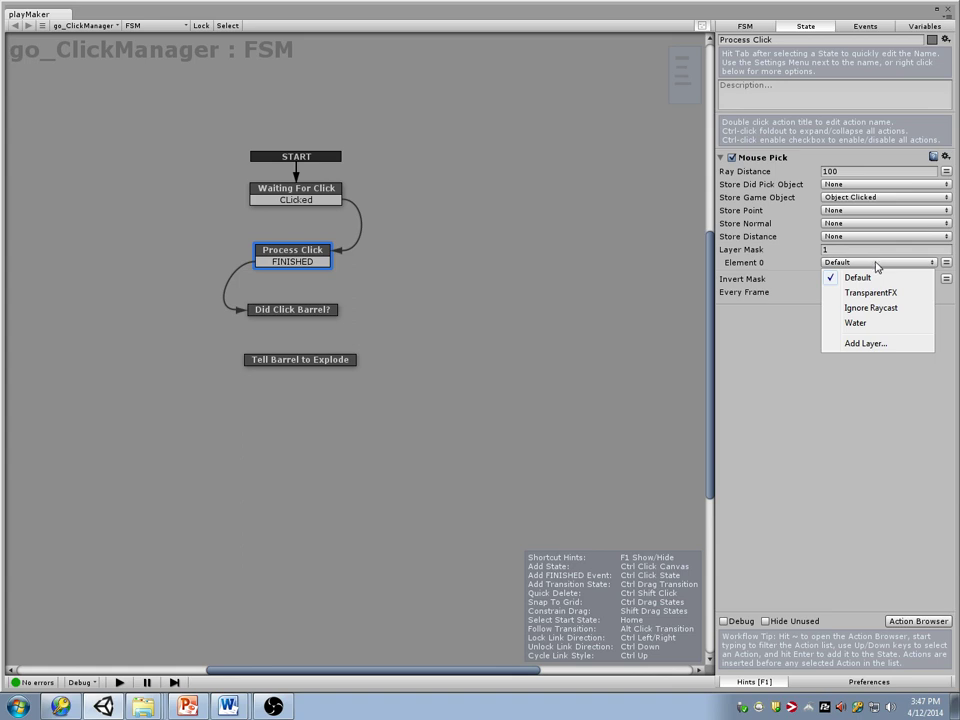
click(860, 344)
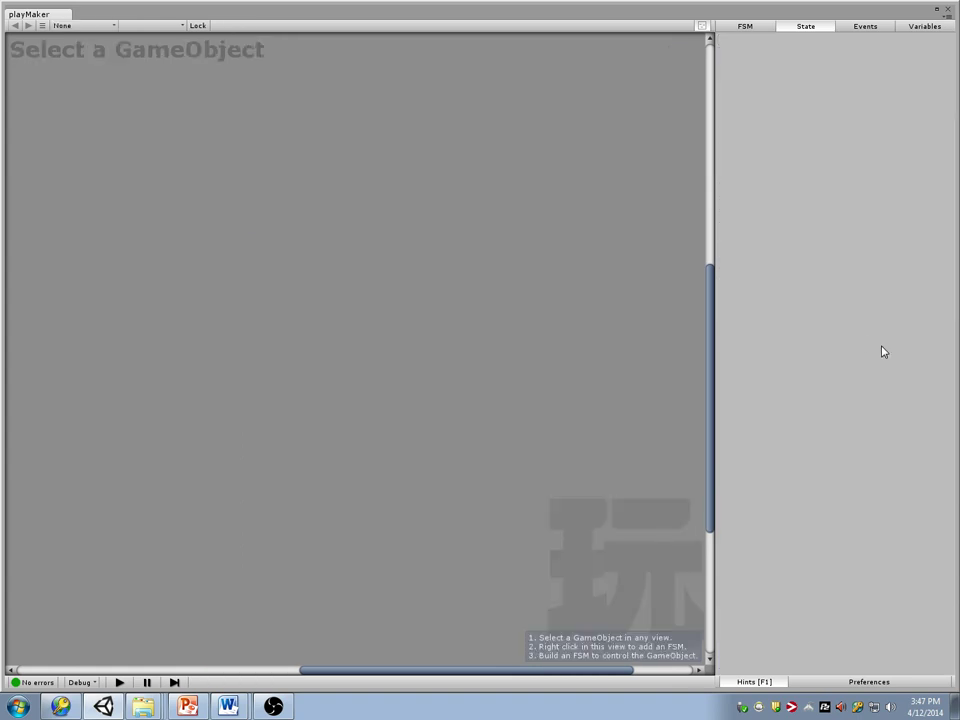
click(948, 10)
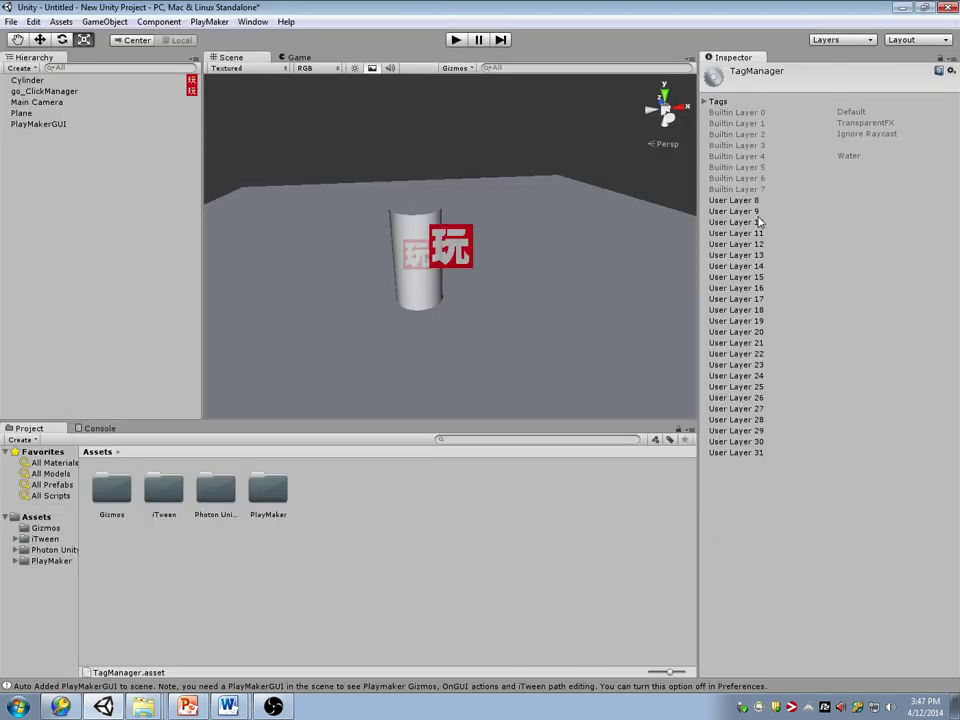
Step: Name User Layer 8 "Barrel" and assign the cylinder to the Barrel layer
click(843, 199)
text(Barrel)
key(Return)
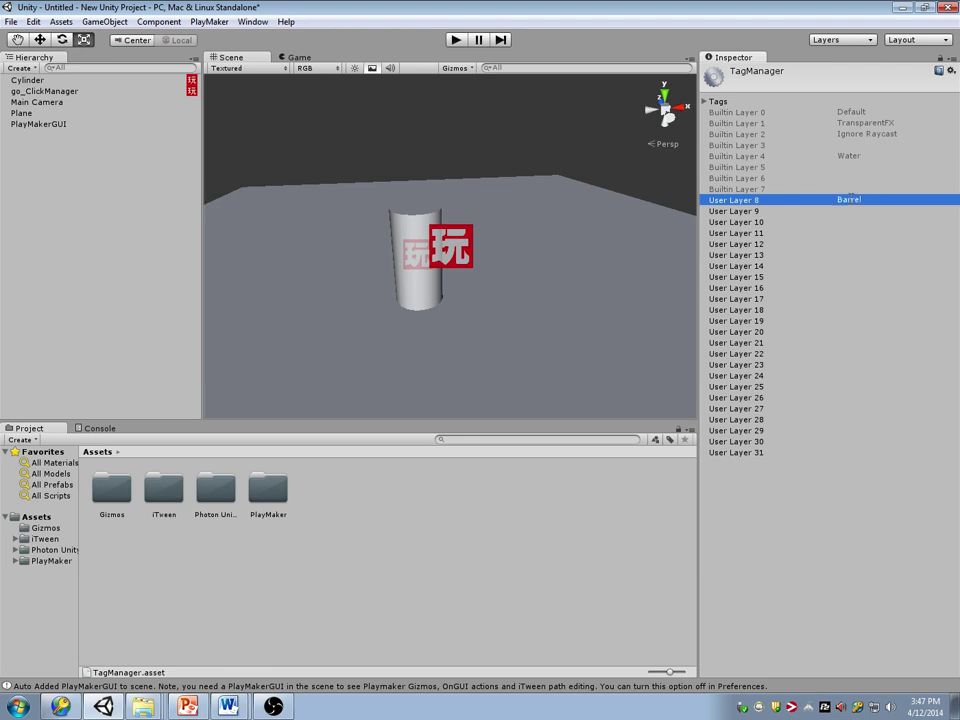
click(408, 233)
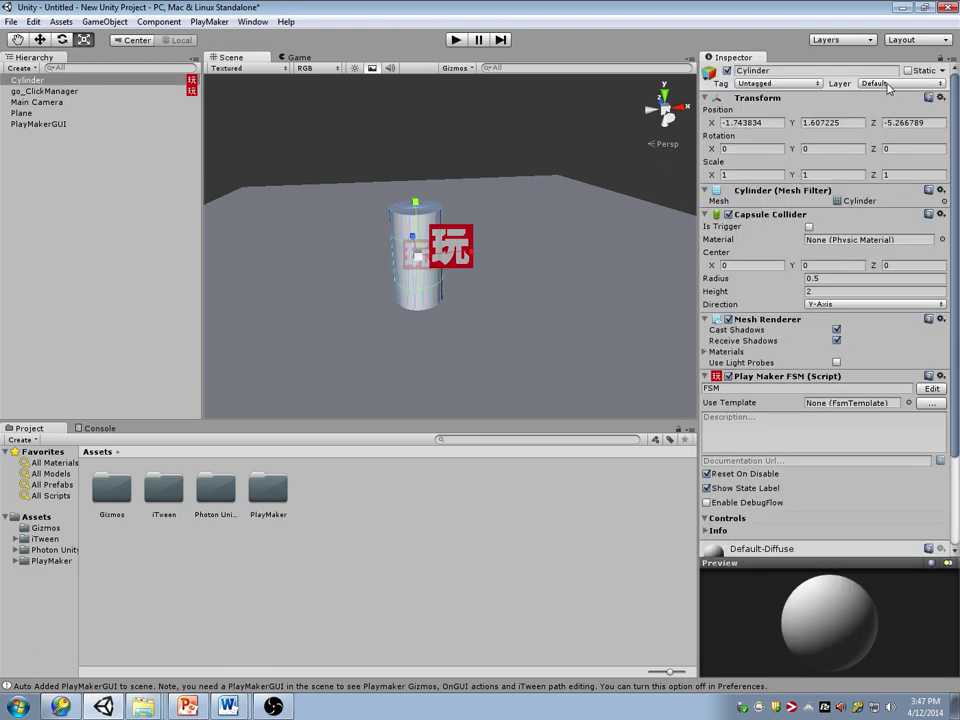
click(888, 84)
click(880, 159)
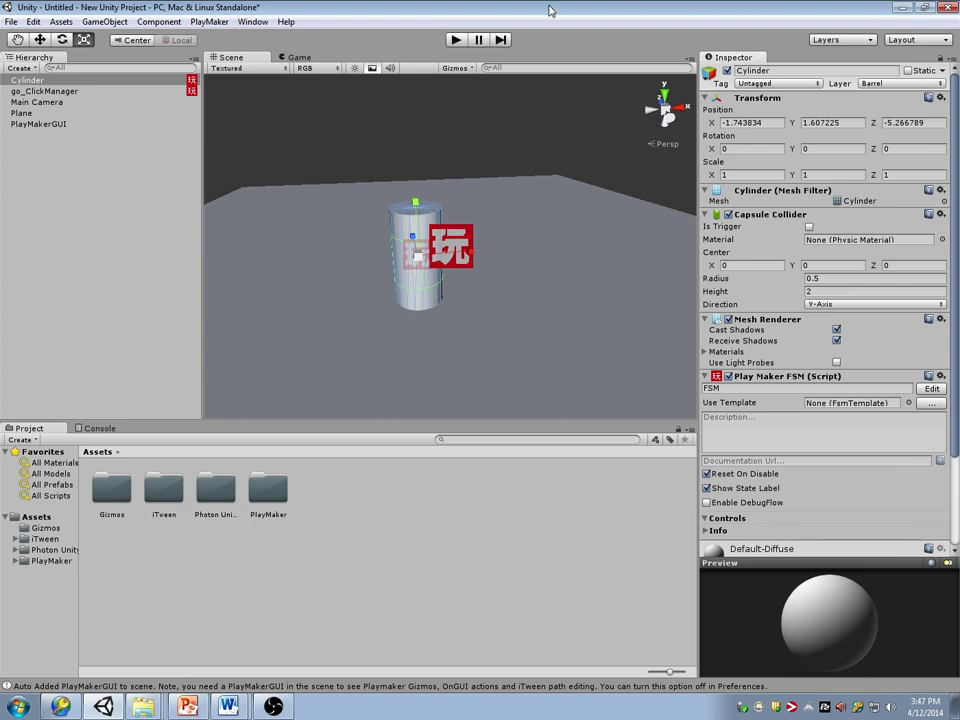
Step: Reopen go_ClickManager's FSM and set Element 0 of Process Click's Mouse Pick layer mask to Barrel
click(45, 91)
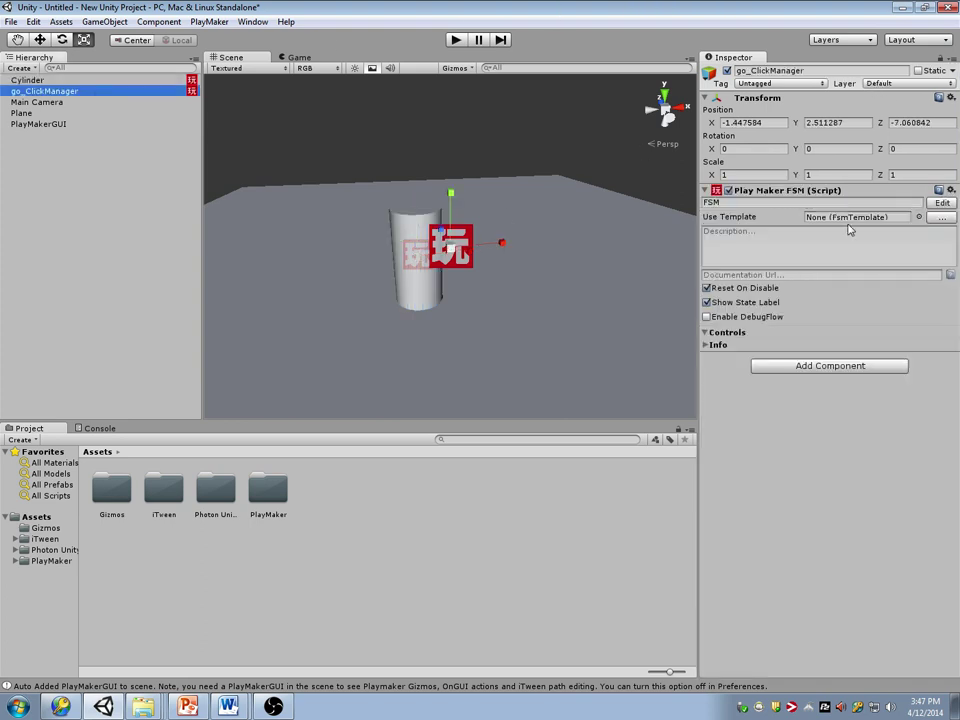
click(944, 206)
click(269, 311)
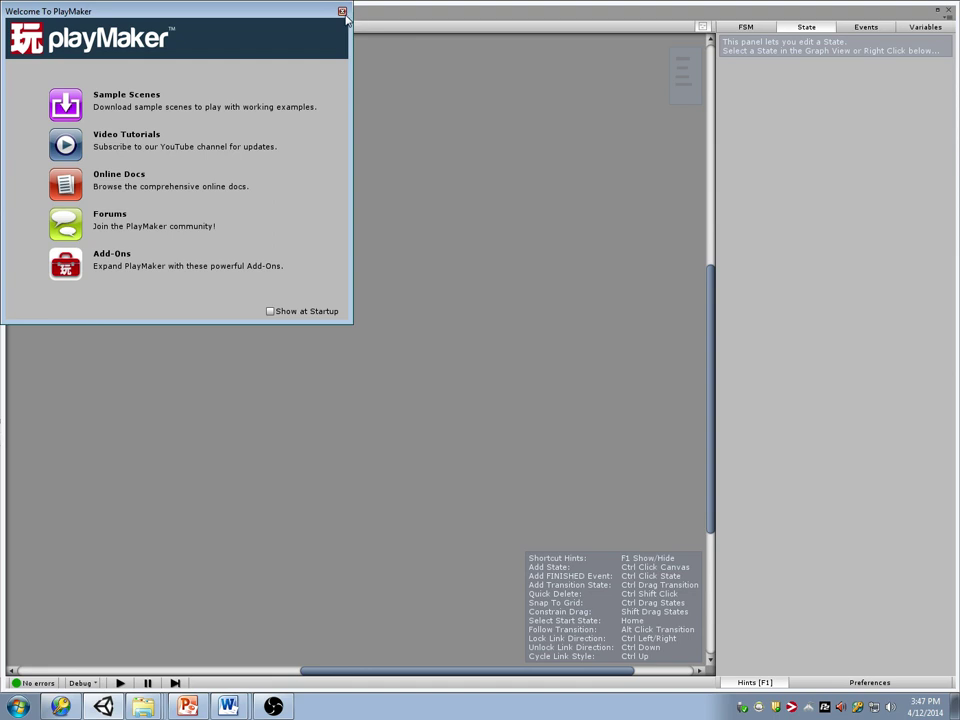
click(342, 12)
click(99, 167)
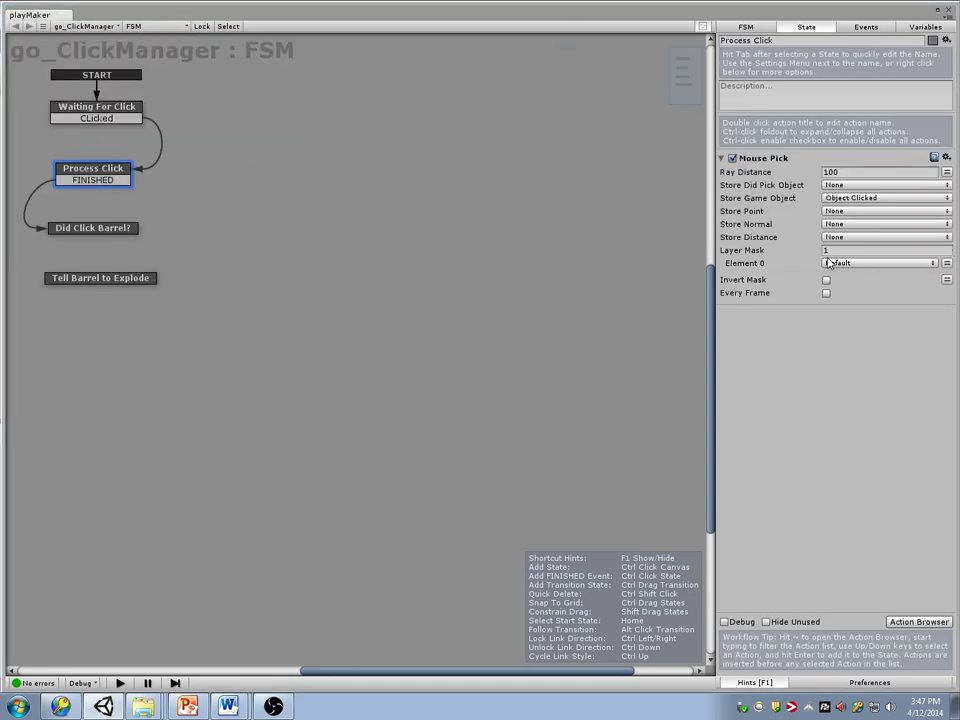
click(833, 262)
click(800, 337)
middle_drag(399, 249, 568, 284)
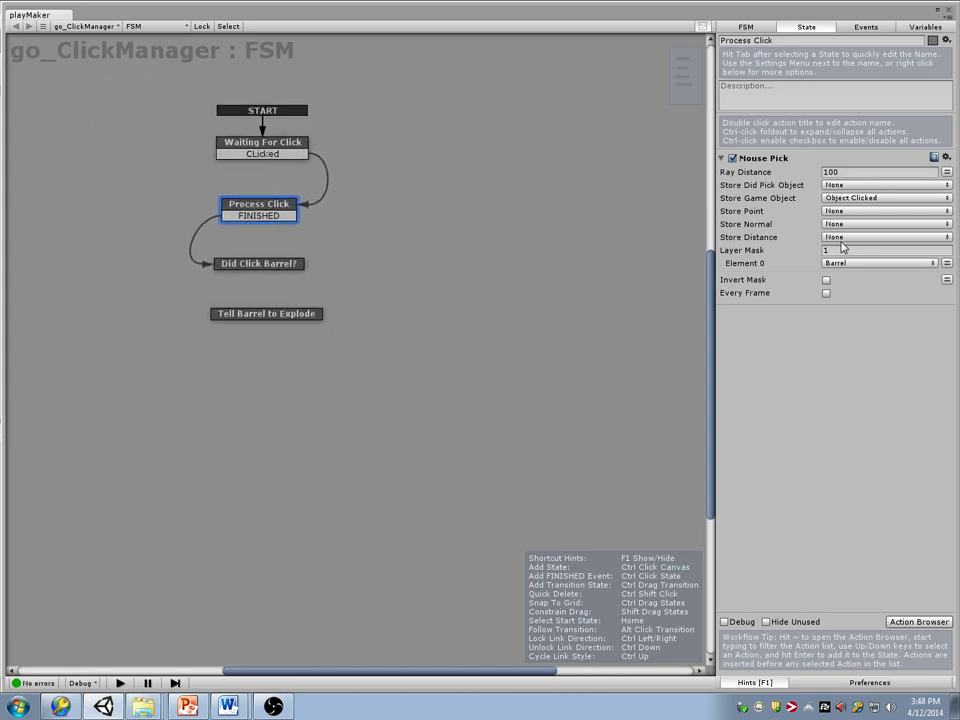
Step: Delete the "Did Click Barrel?" state and link Process Click's FINISHED transition to Tell Barrel to Explode, placed beneath it
click(285, 265)
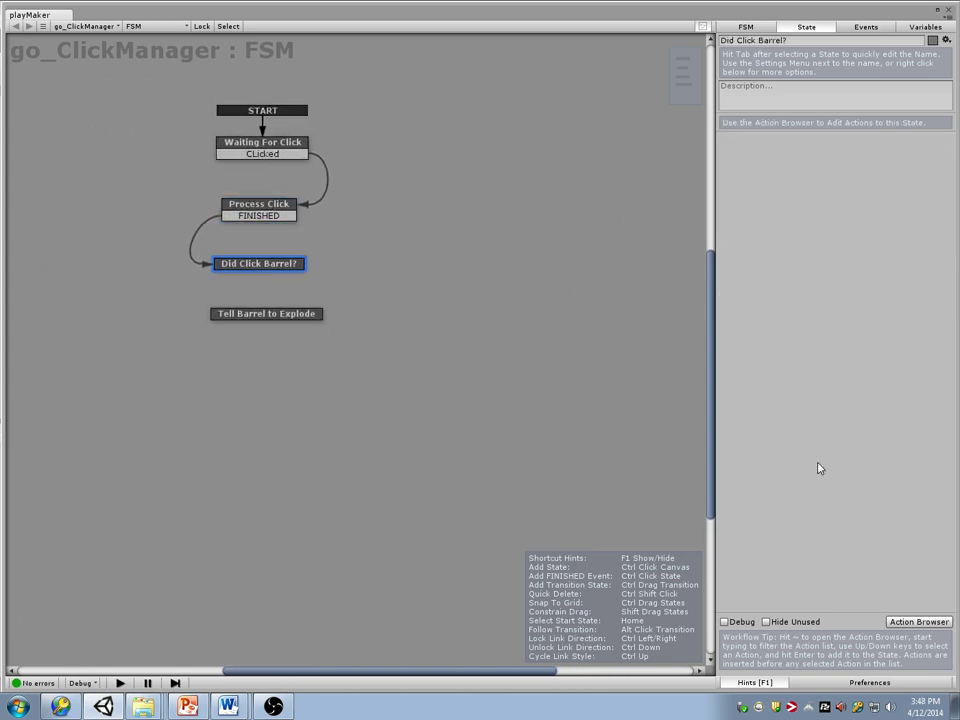
ctrl+shift+click(252, 265)
drag(264, 317, 257, 276)
drag(258, 216, 295, 274)
click(295, 274)
click(275, 211)
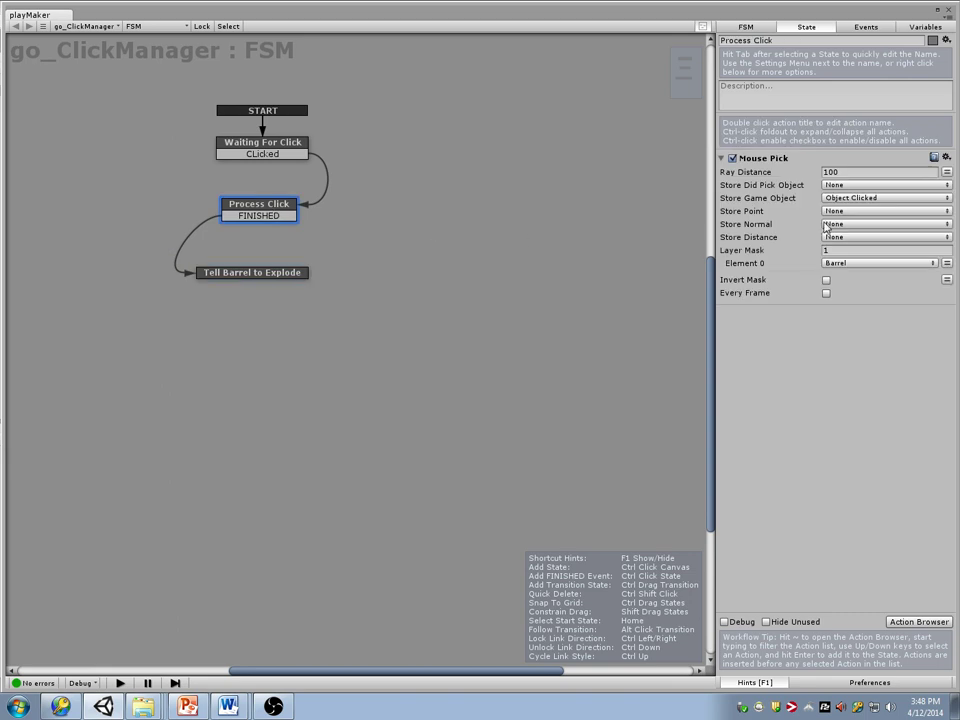
drag(293, 264, 304, 265)
click(259, 206)
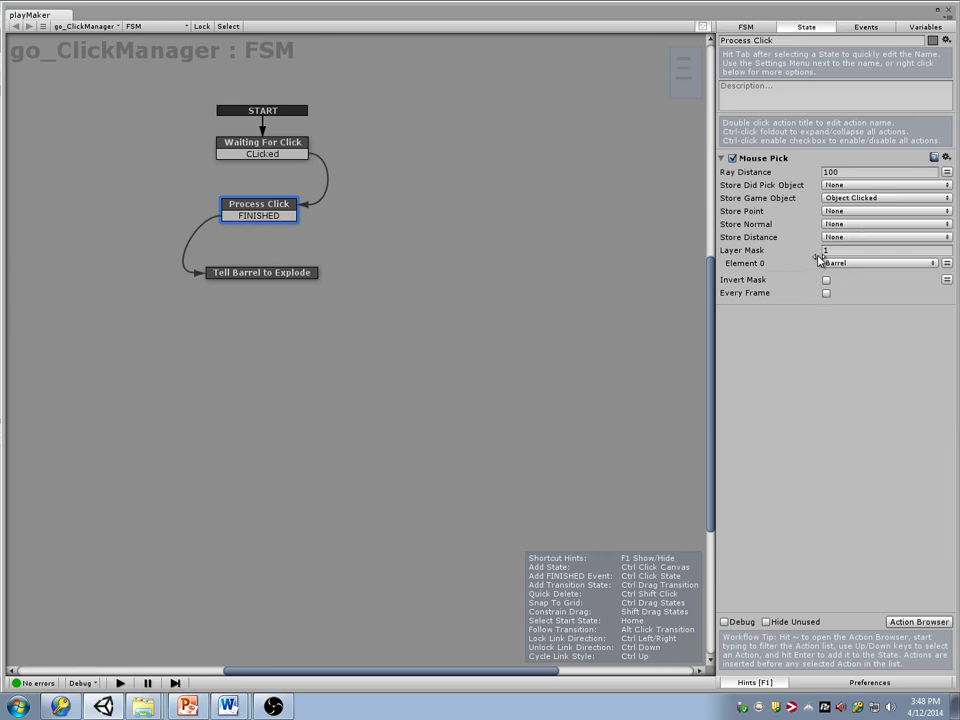
Step: Create a Bool variable named "Did Click Object" in the go_ClickManager FSM
click(860, 186)
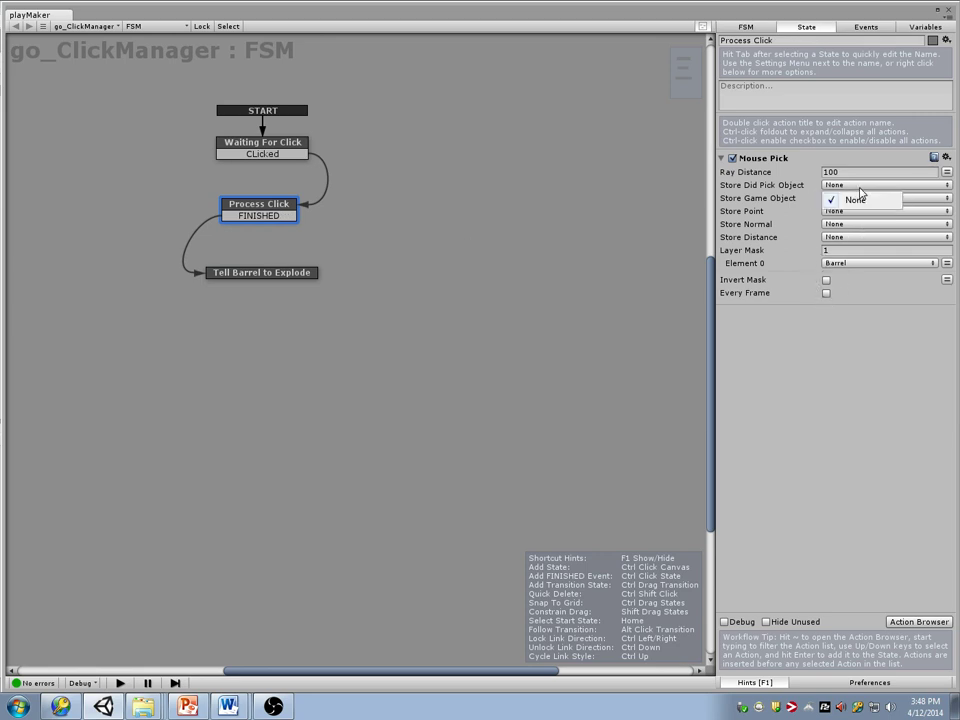
click(918, 30)
click(816, 574)
text(Did Click Object)
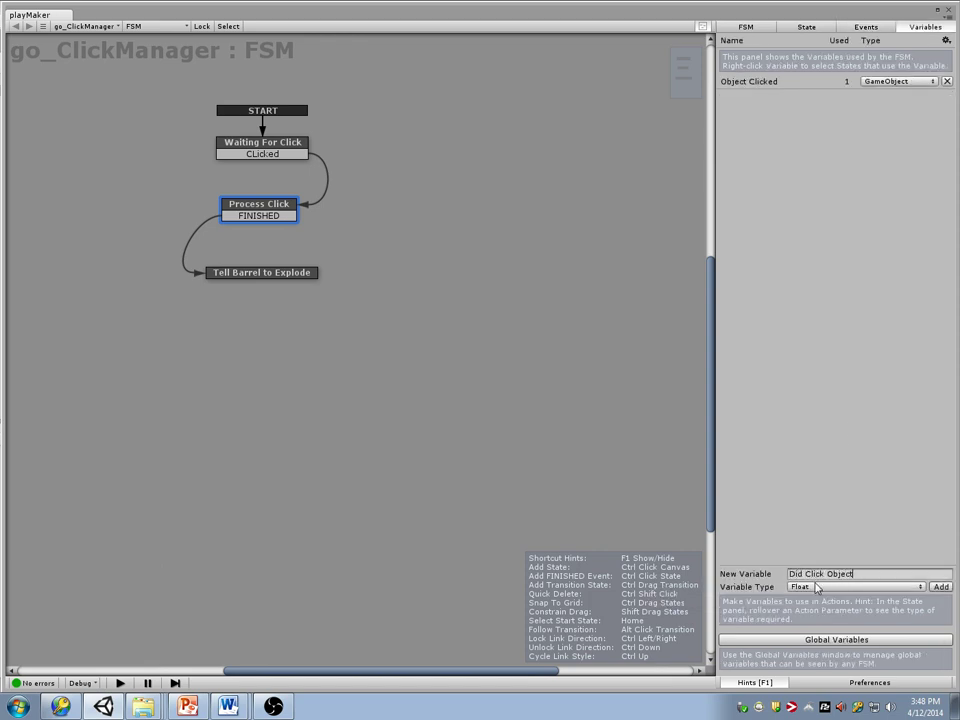
click(817, 588)
click(838, 410)
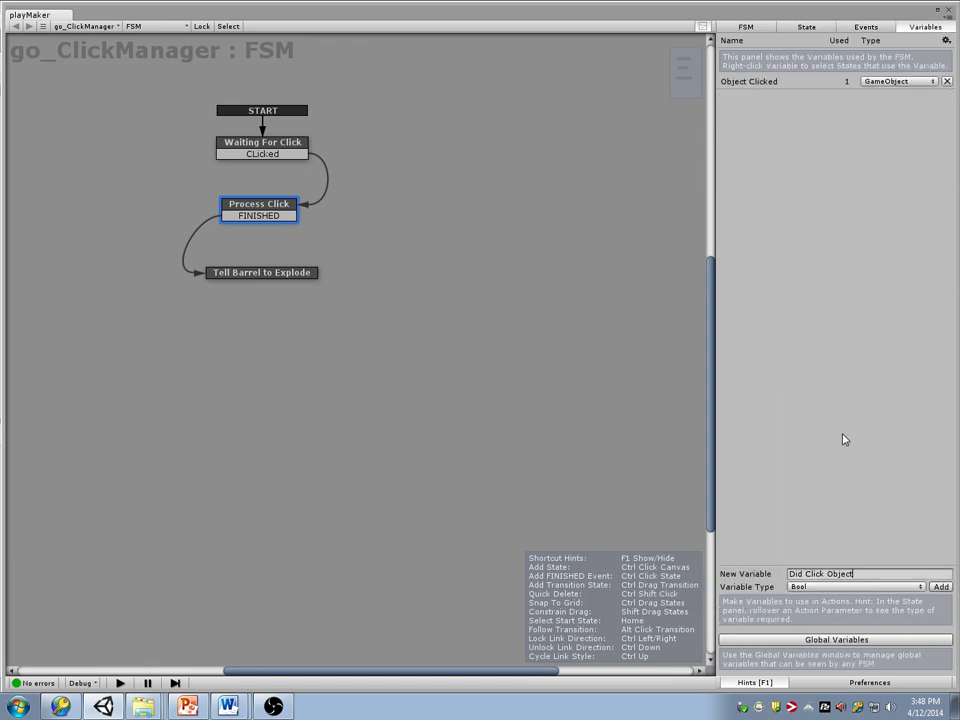
click(938, 587)
click(270, 243)
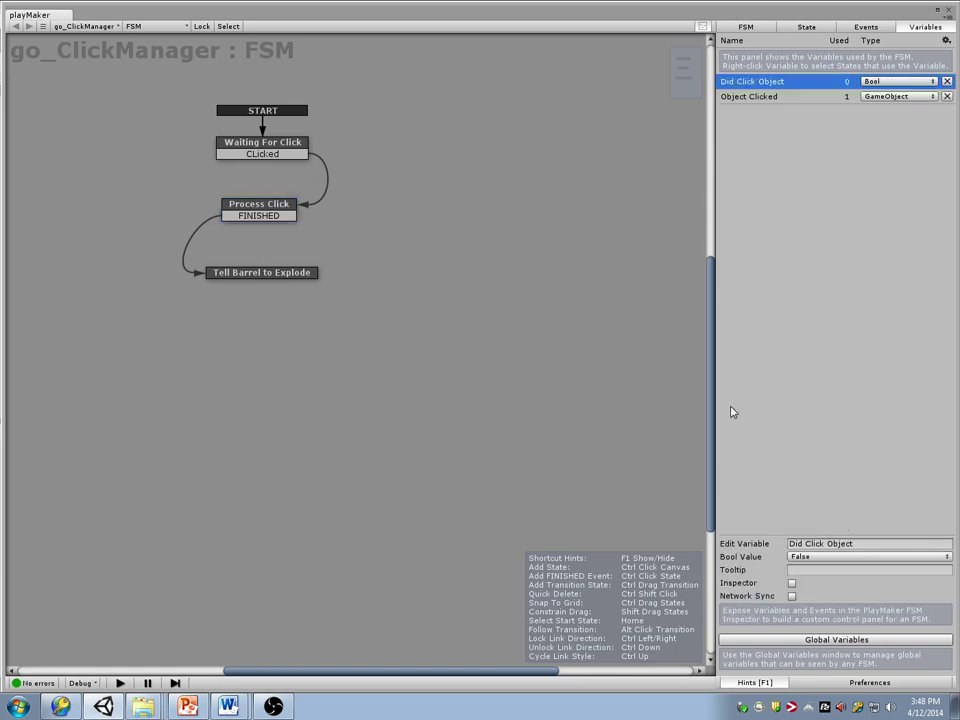
Step: Try placing a new empty state between Process Click and Tell Barrel to Explode
click(806, 27)
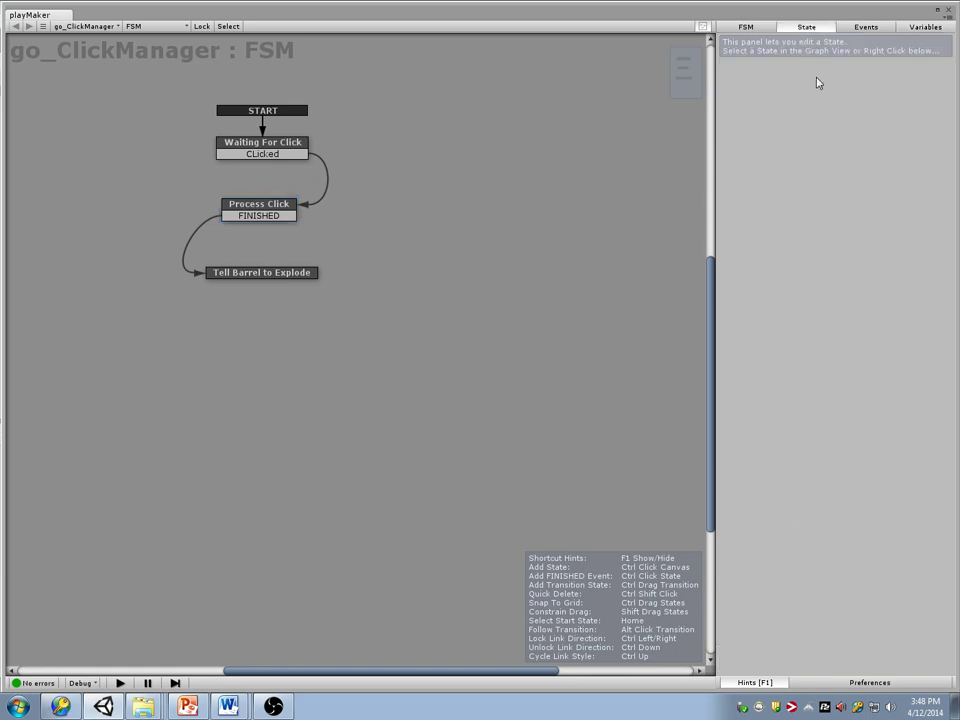
click(753, 30)
ctrl+click(255, 243)
drag(263, 276, 258, 307)
click(317, 253)
drag(317, 253, 273, 269)
Step: Redirect Process Click's FINISHED transition to Waiting For Click and set Mouse Pick's Store Did Pick Object to Did Click Object
drag(258, 216, 222, 155)
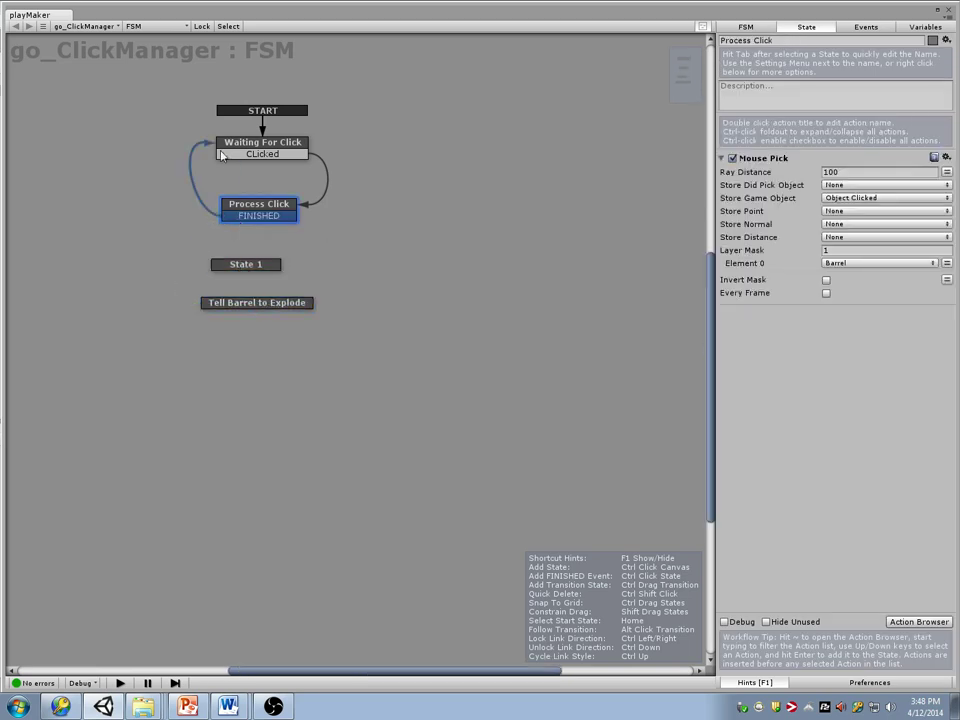
click(263, 207)
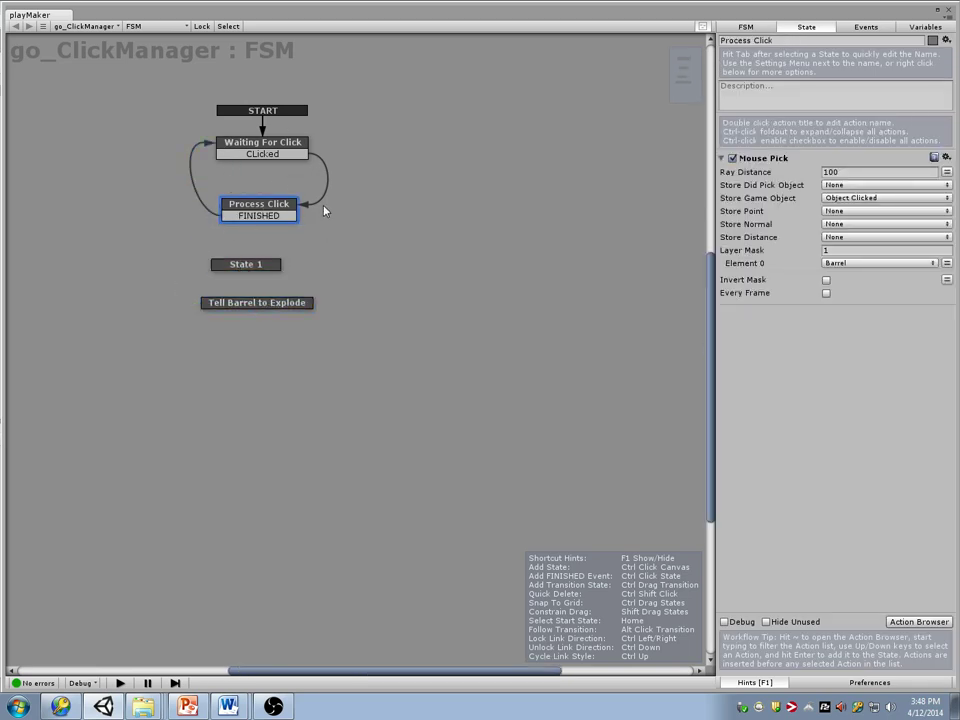
right_click(265, 216)
mouse_move(340, 211)
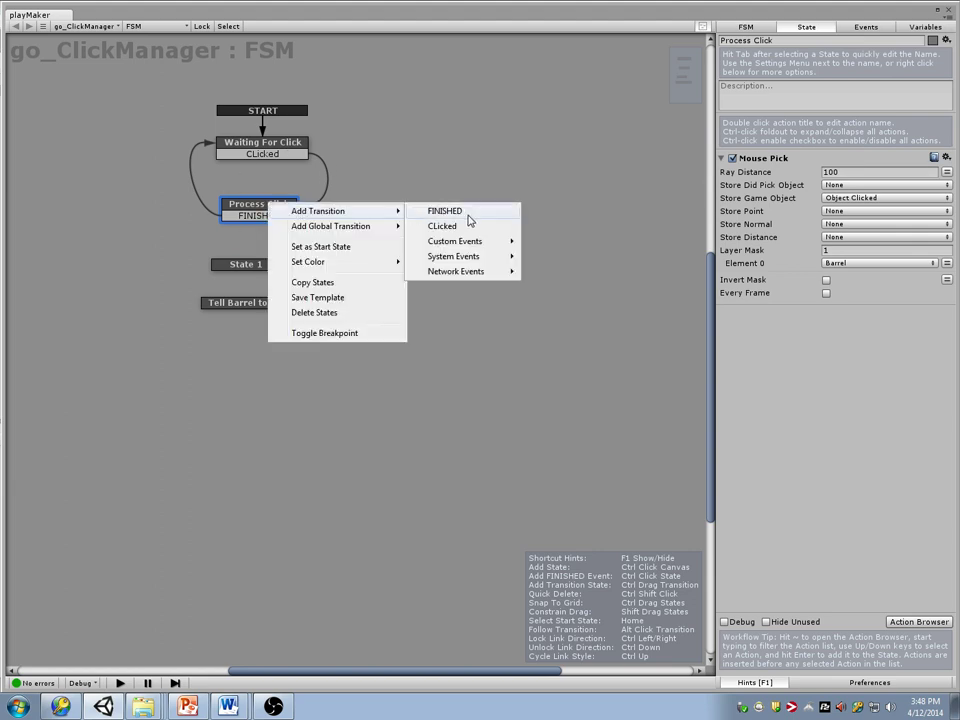
click(885, 185)
click(857, 214)
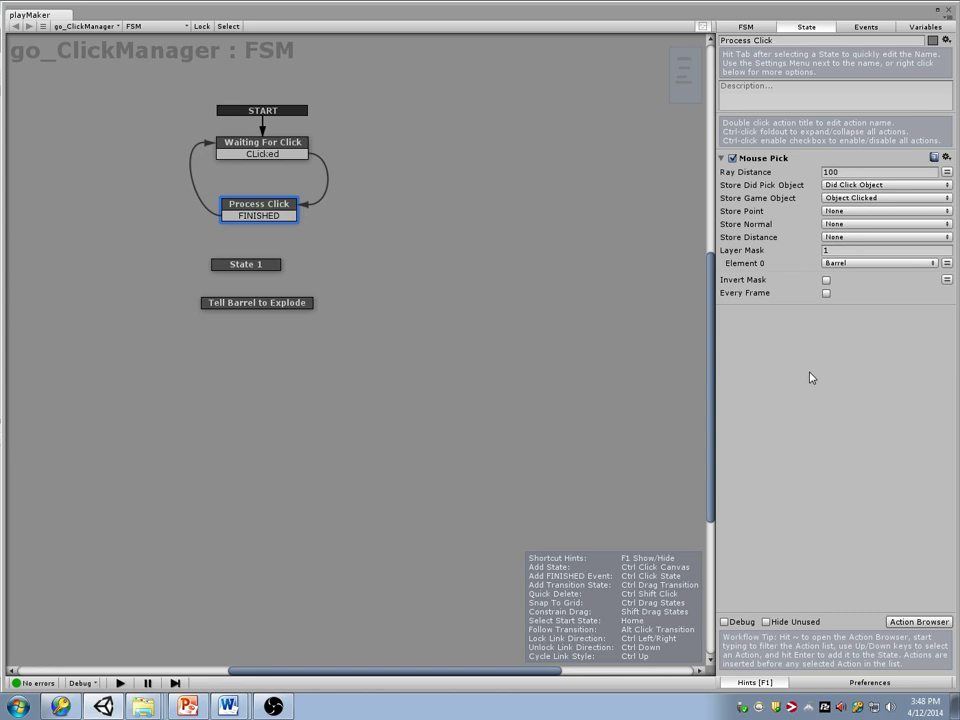
Step: Add a Bool Test action to Process Click that checks Did Click Object and sends CLicked when true
click(917, 622)
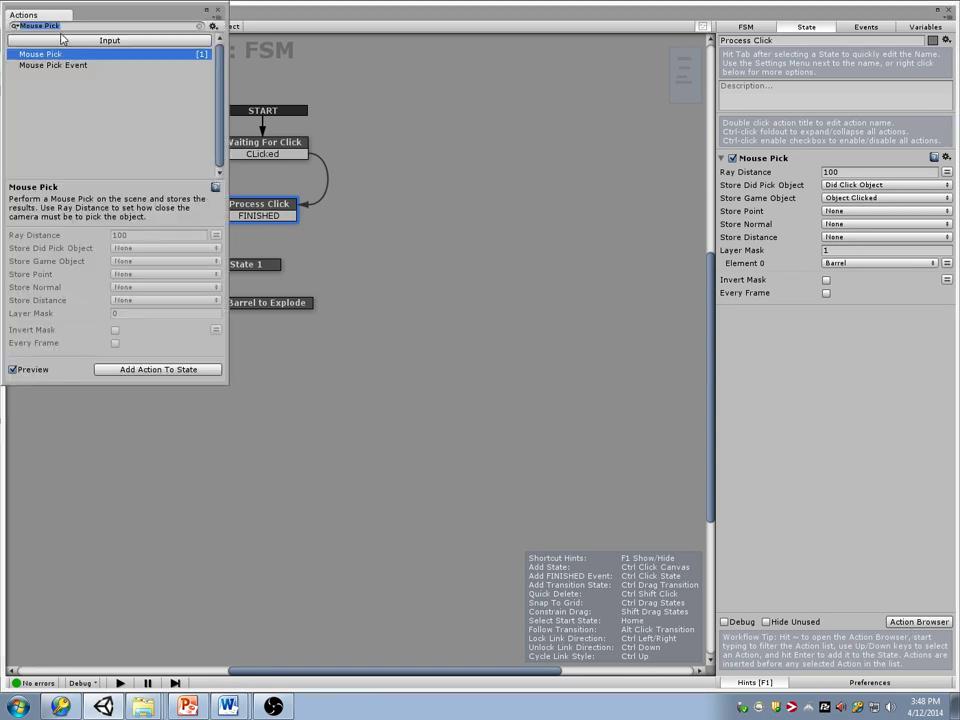
text(Bool Test)
key(Return)
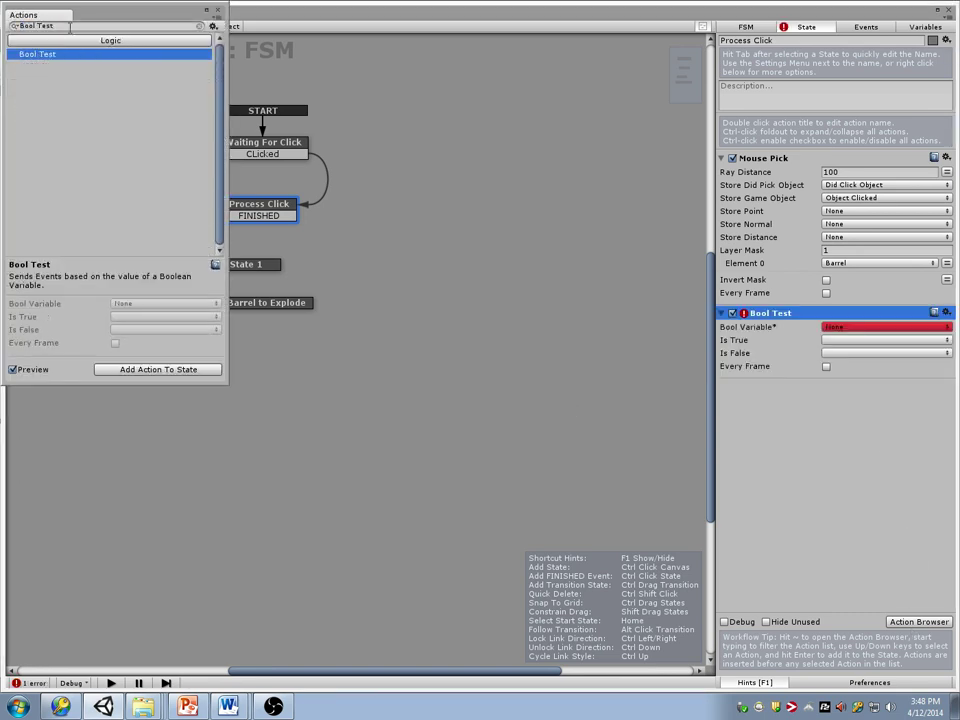
click(885, 327)
click(868, 356)
click(846, 340)
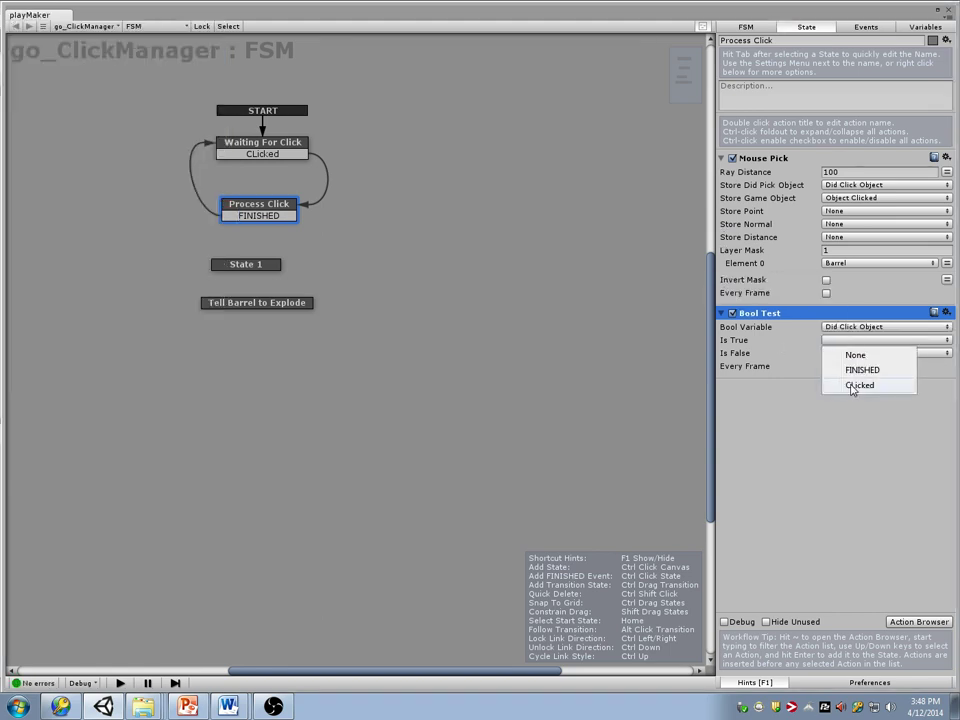
click(855, 386)
Step: Add a CLicked transition from Process Click to Tell Barrel to Explode and delete the unused State 1
right_click(262, 205)
click(439, 225)
drag(260, 228, 259, 272)
click(255, 266)
key(Delete)
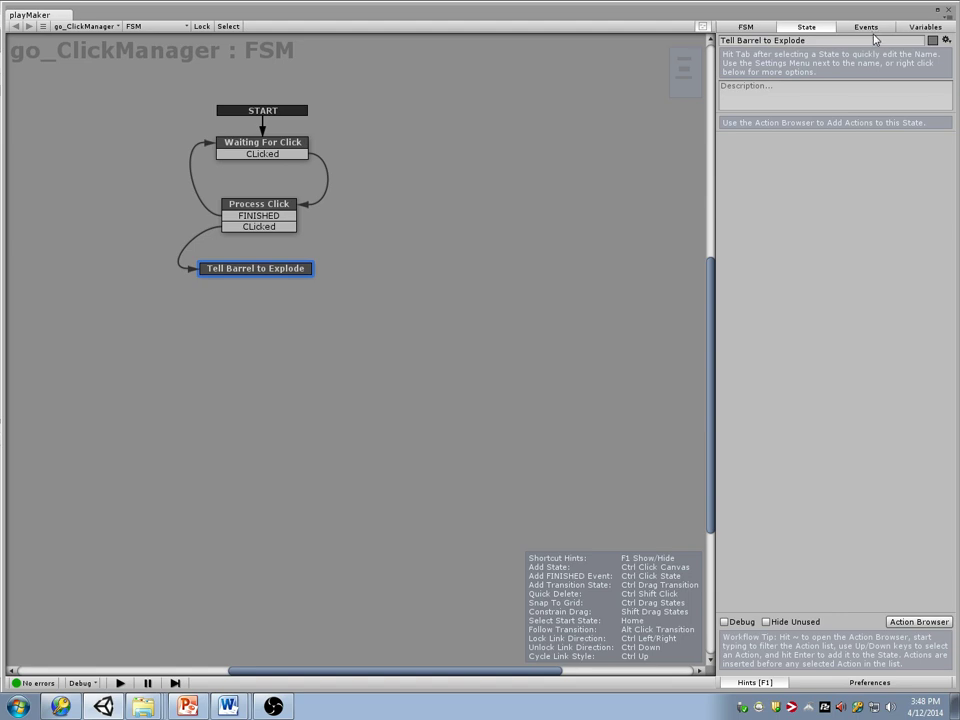
Step: Add a Send Event action to the Tell Barrel to Explode state
key(grave)
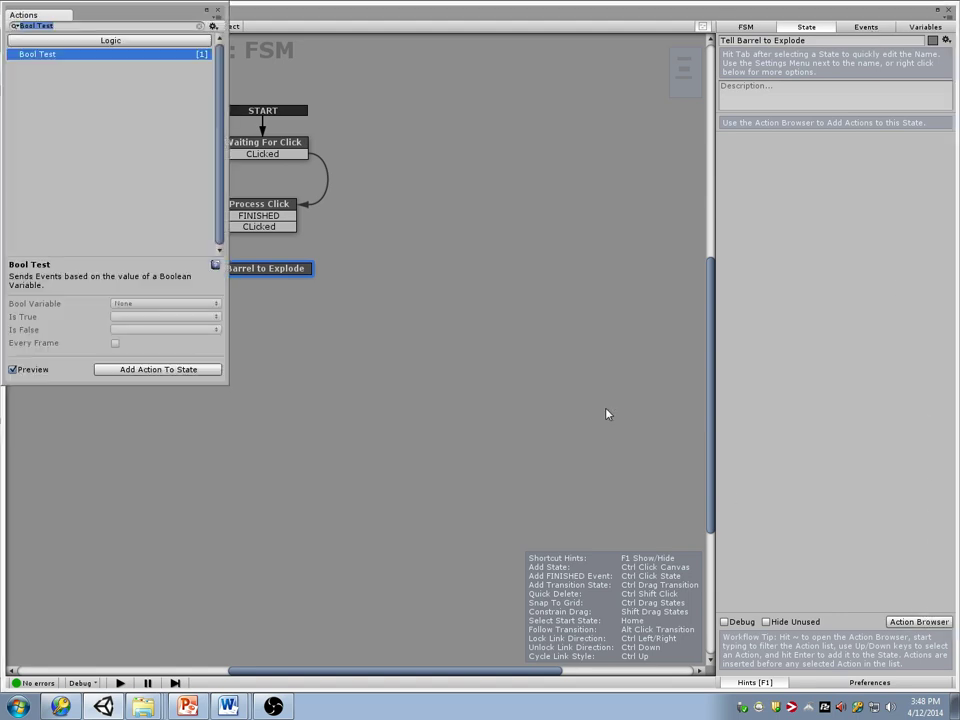
text(Send)
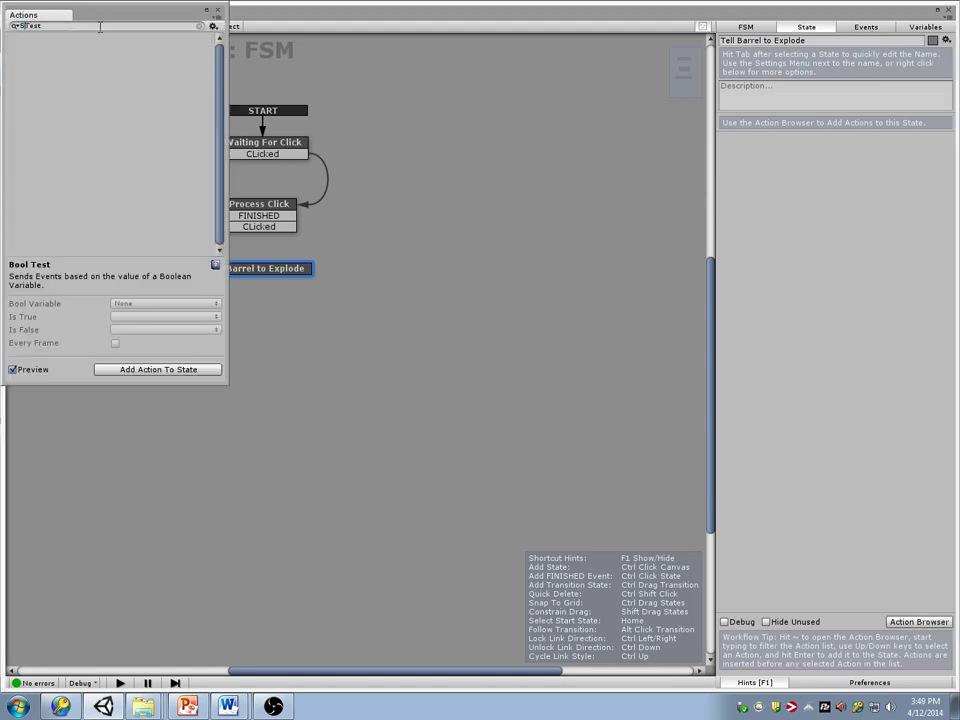
text( even)
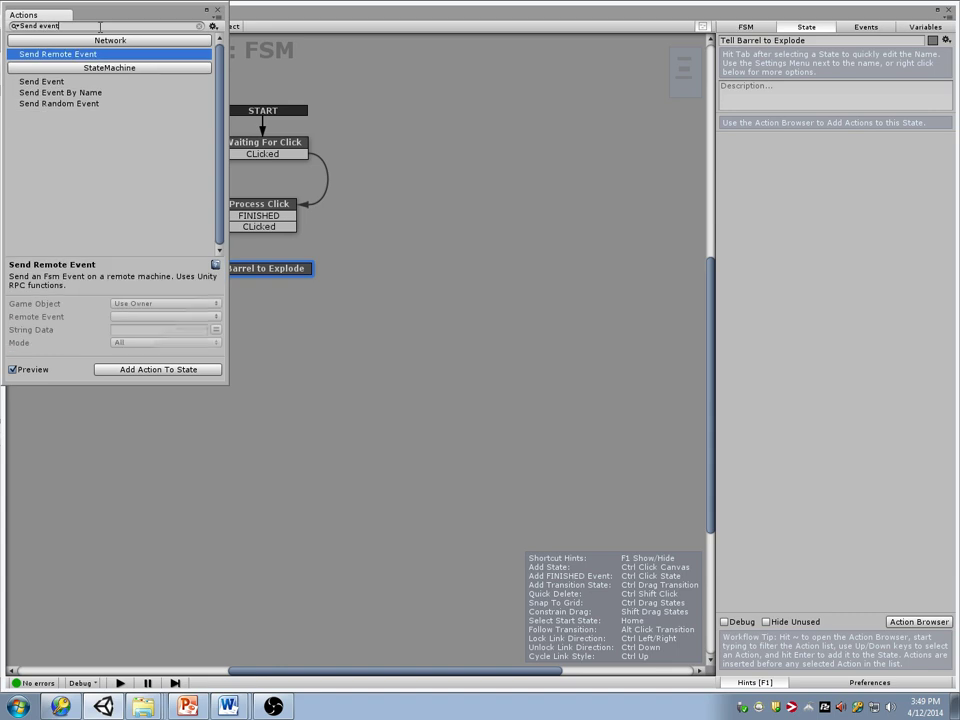
key(Down)
key(Return)
Step: Target Send Event at a Game Object FSM, specifying the Object Clicked variable as GameObject and "FSM" as the FSM name
click(866, 174)
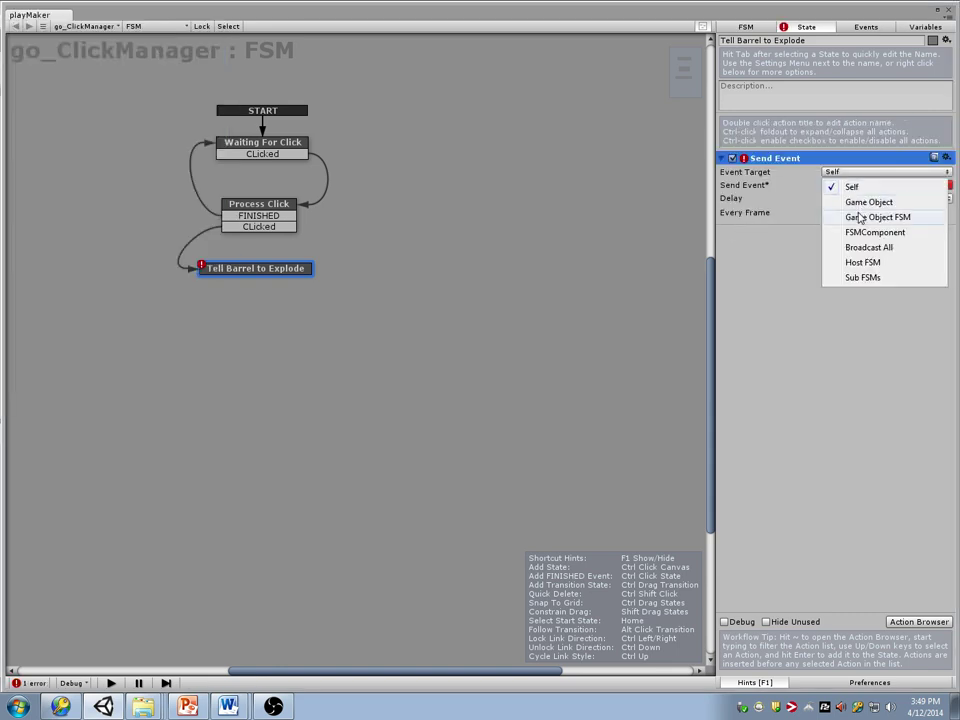
click(806, 189)
click(838, 218)
click(880, 248)
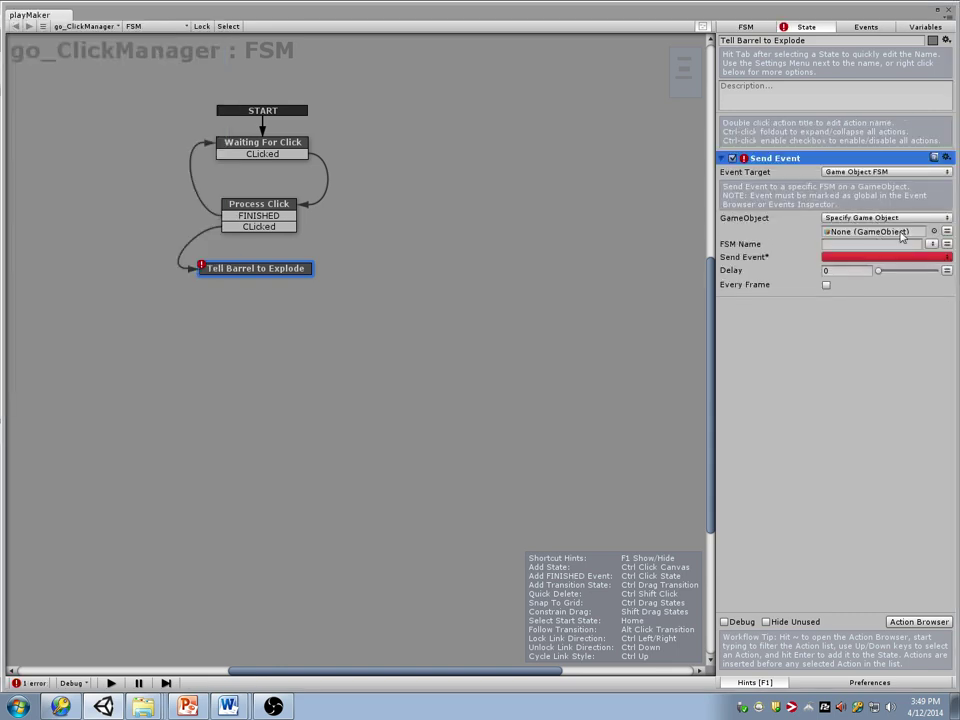
click(948, 232)
click(885, 231)
click(867, 263)
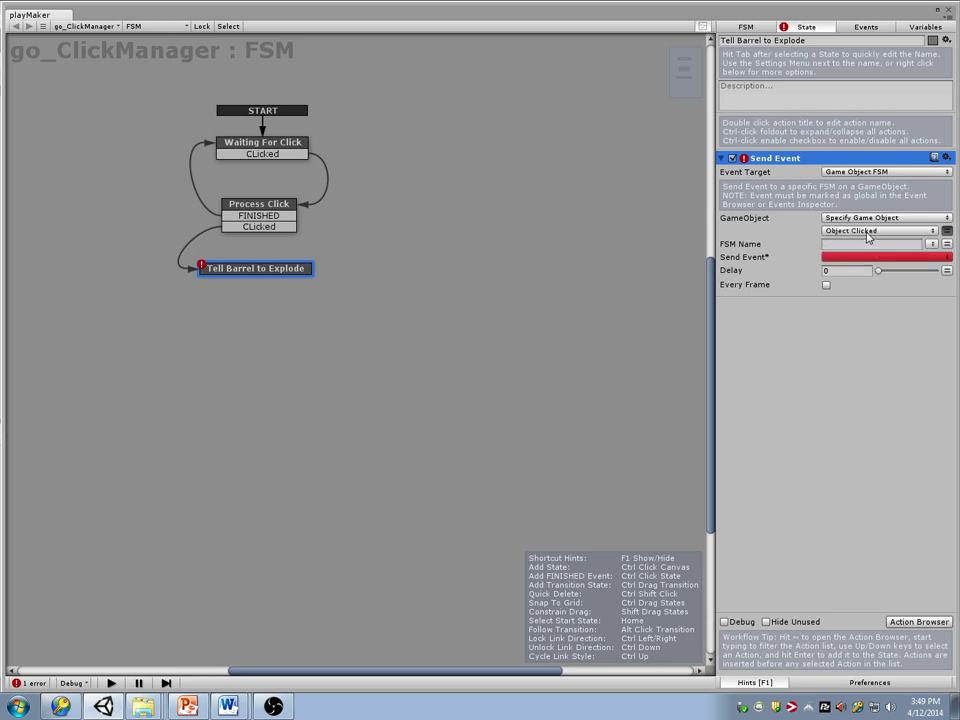
click(848, 244)
text(FSM)
click(878, 257)
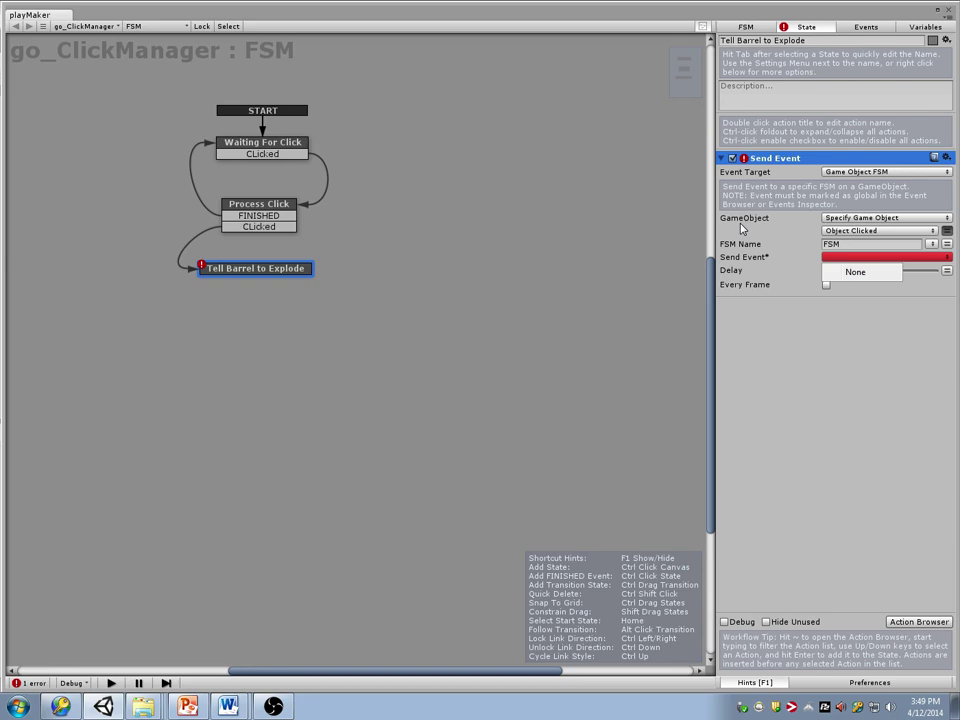
Step: Uncover the scene objects, close the action browser and rename the Cylinder as go_Barrel
click(930, 12)
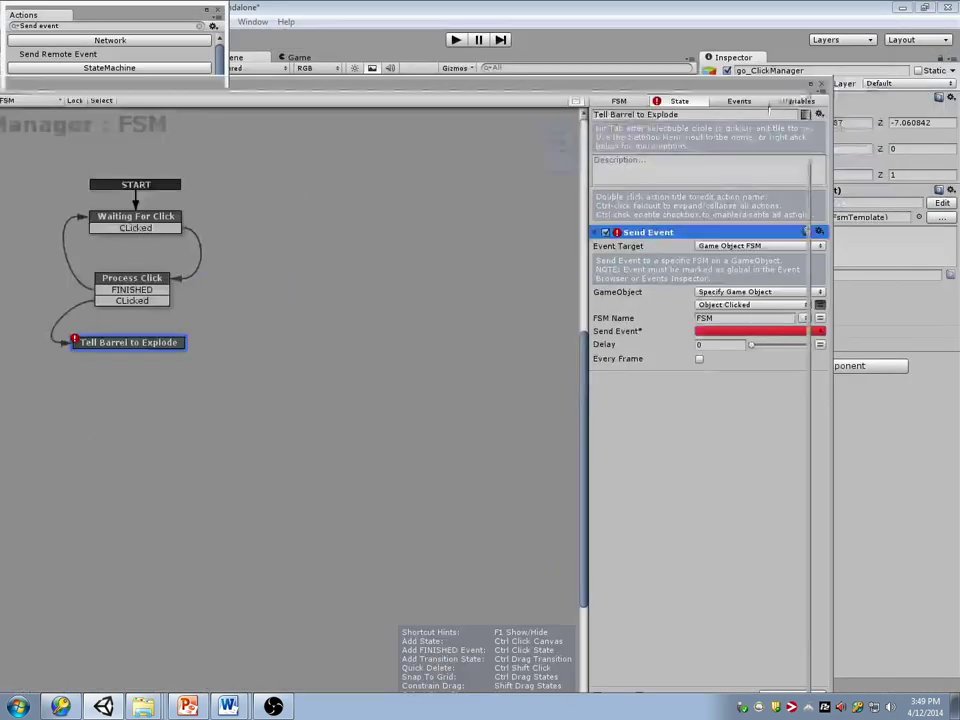
click(217, 10)
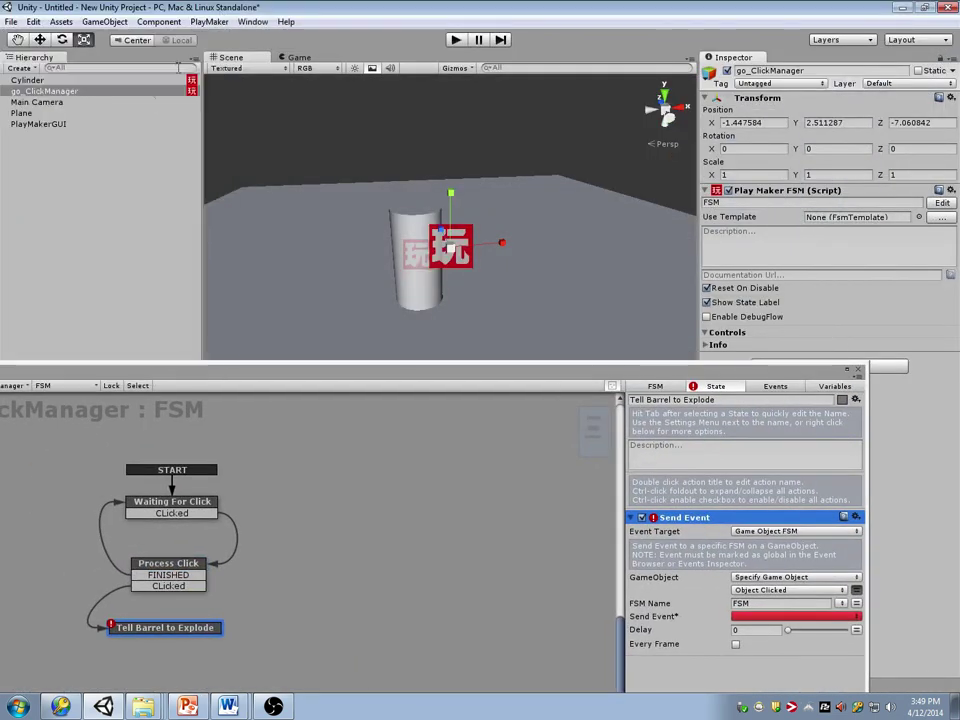
click(90, 80)
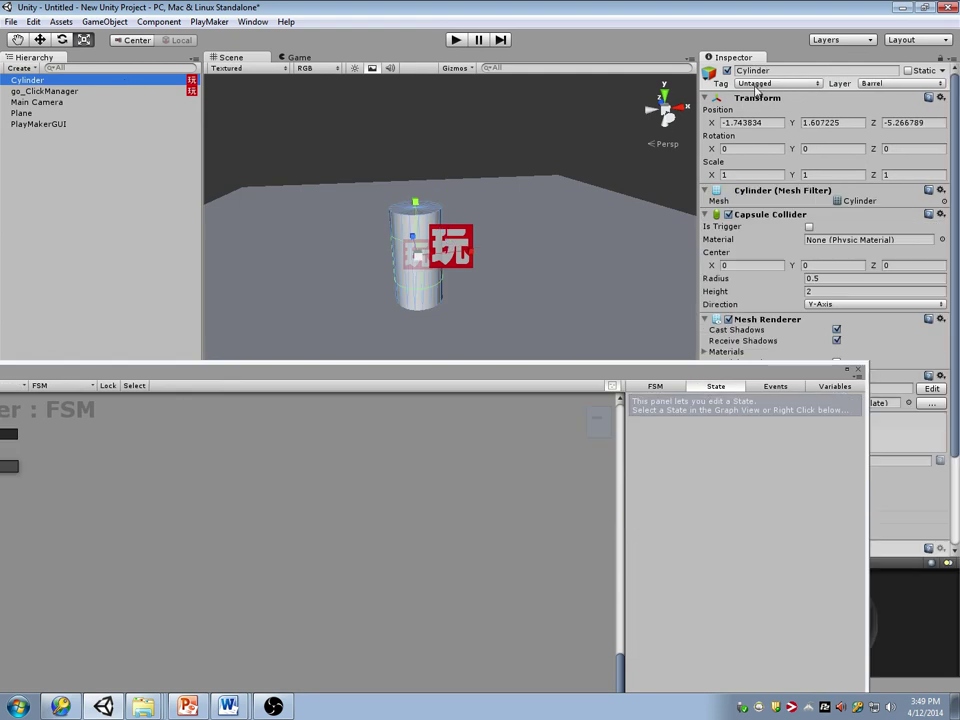
click(785, 70)
text(go_Barr)
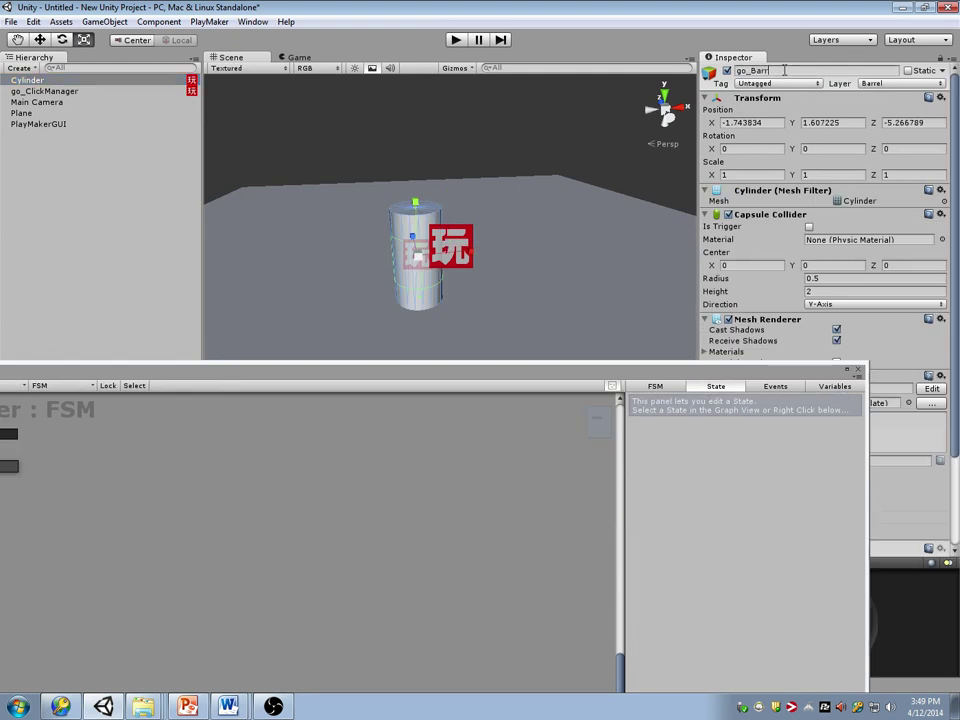
text(el)
key(Return)
Step: Add an event named Explode to the go_Barrel FSM and make it global
drag(816, 363, 802, 480)
click(929, 389)
drag(380, 480, 464, 111)
click(859, 133)
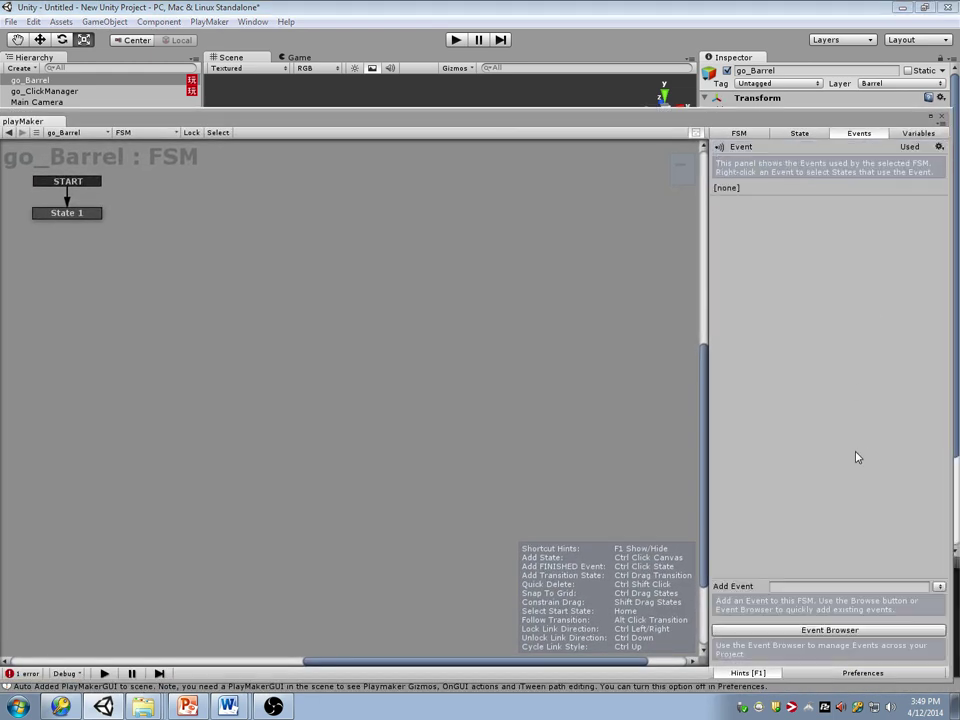
text(Explode)
key(Return)
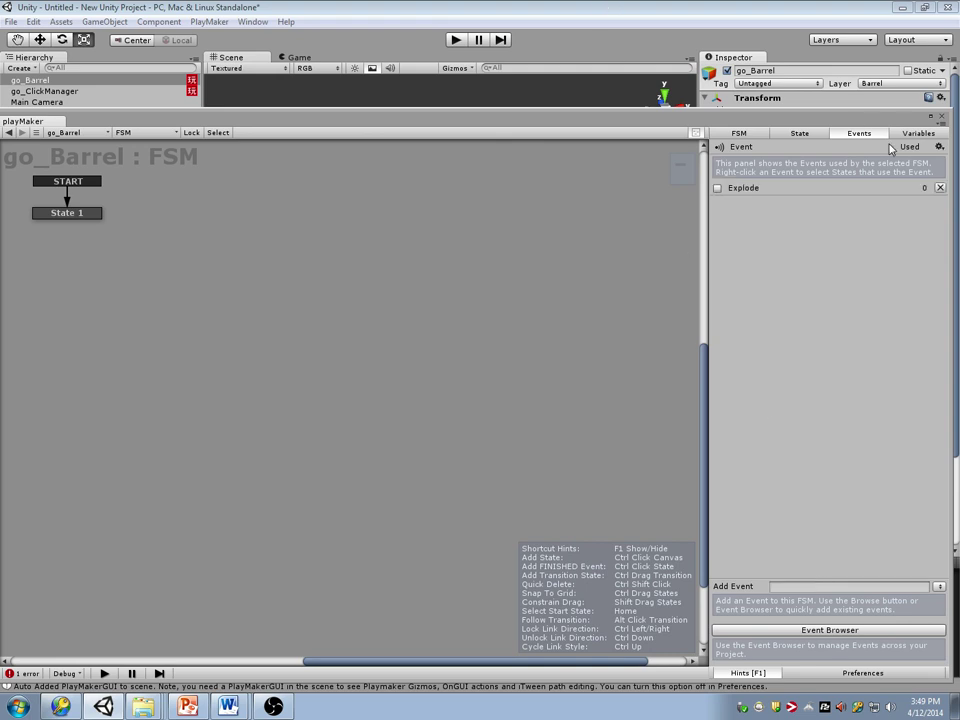
click(716, 188)
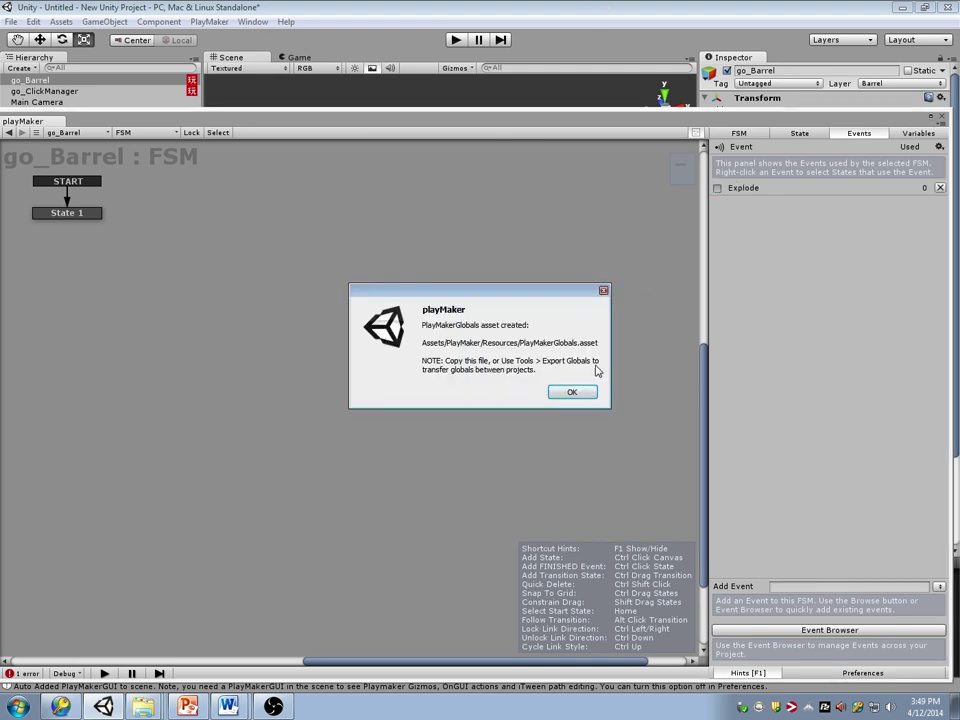
click(572, 392)
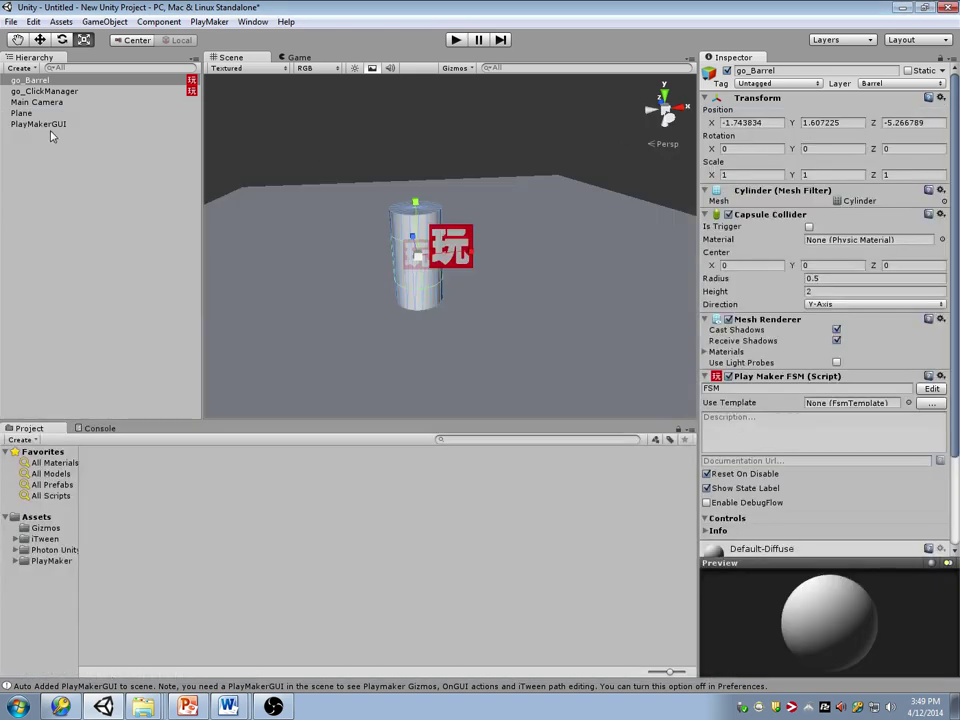
Step: Set Send Event to Explode in the Tell Barrel to Explode state of the go_ClickManager FSM
click(64, 92)
click(939, 203)
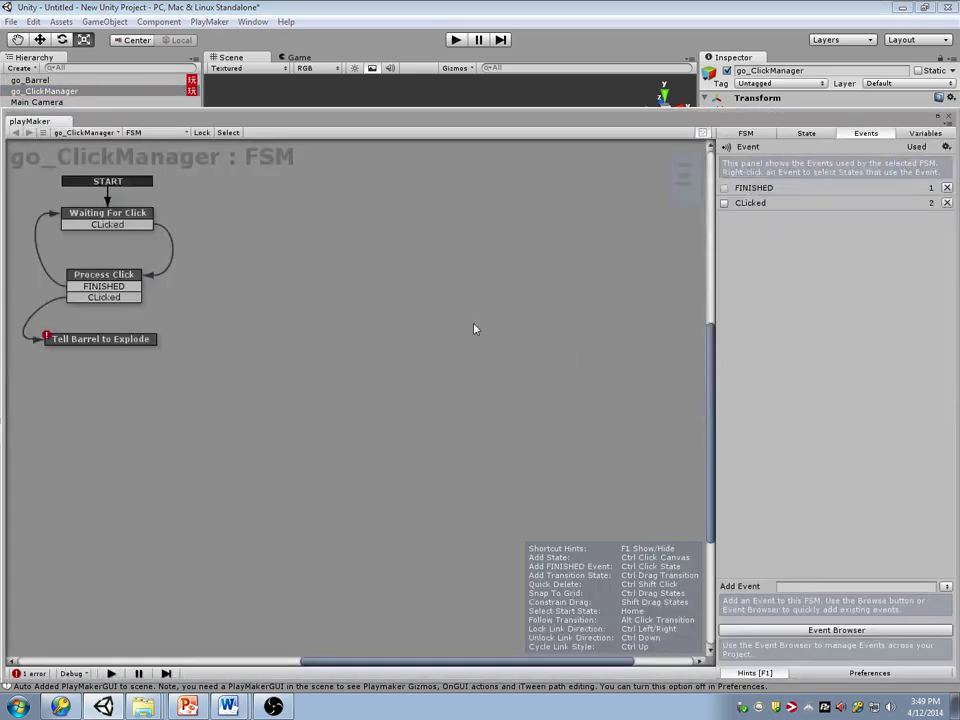
click(135, 341)
click(878, 366)
click(862, 397)
Step: Play-test the click manager beside the FSM graph, clicking empty space and the barrel, and stop the game
drag(877, 123, 920, 125)
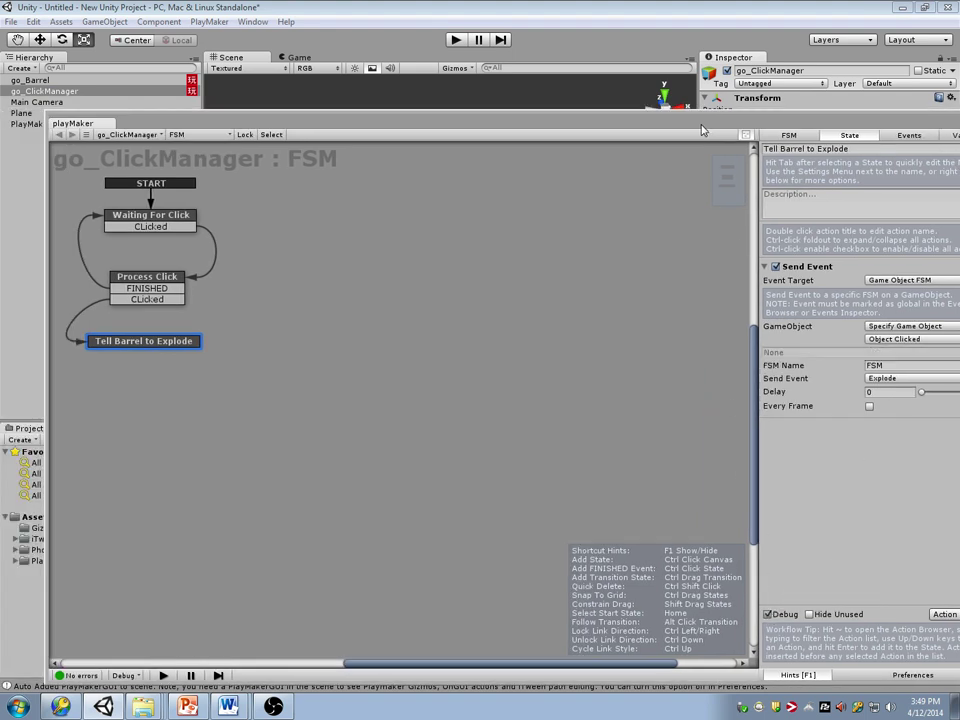
click(455, 41)
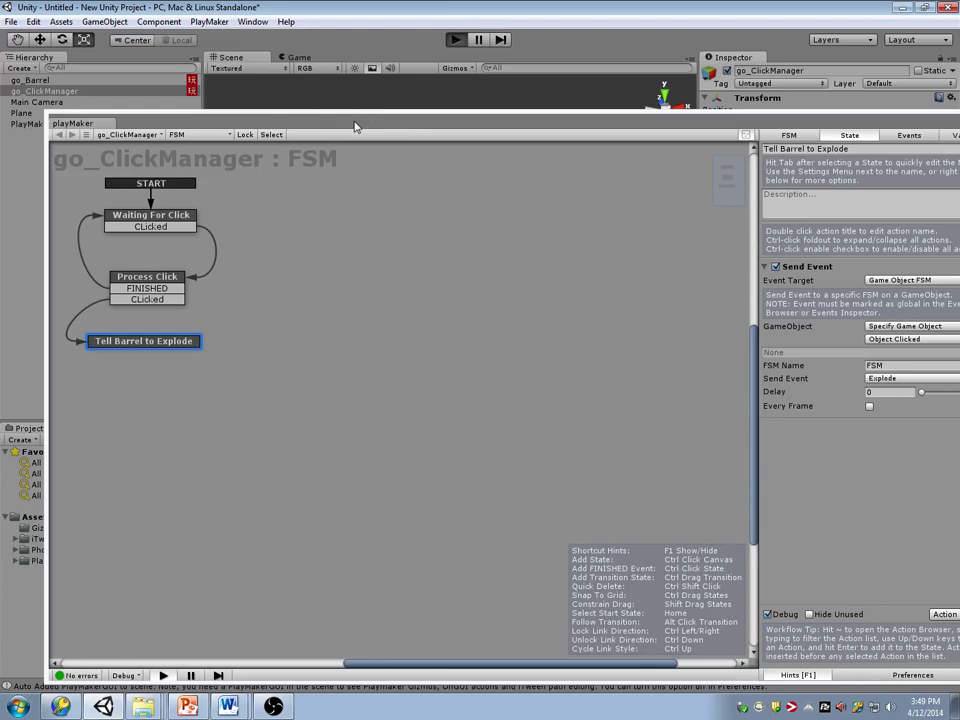
drag(277, 124, 697, 103)
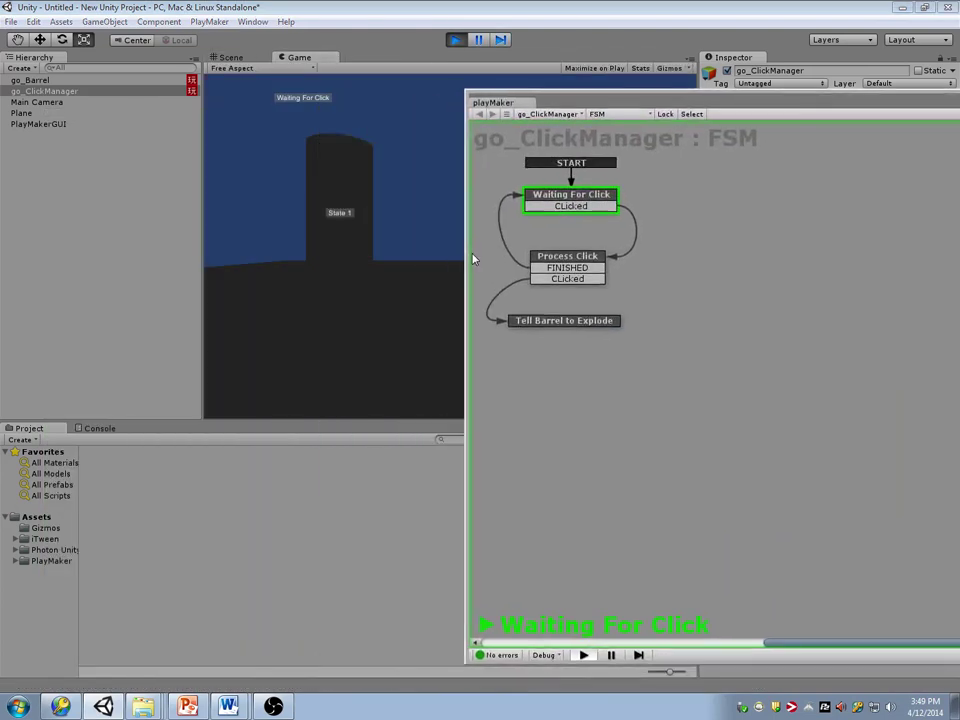
click(453, 303)
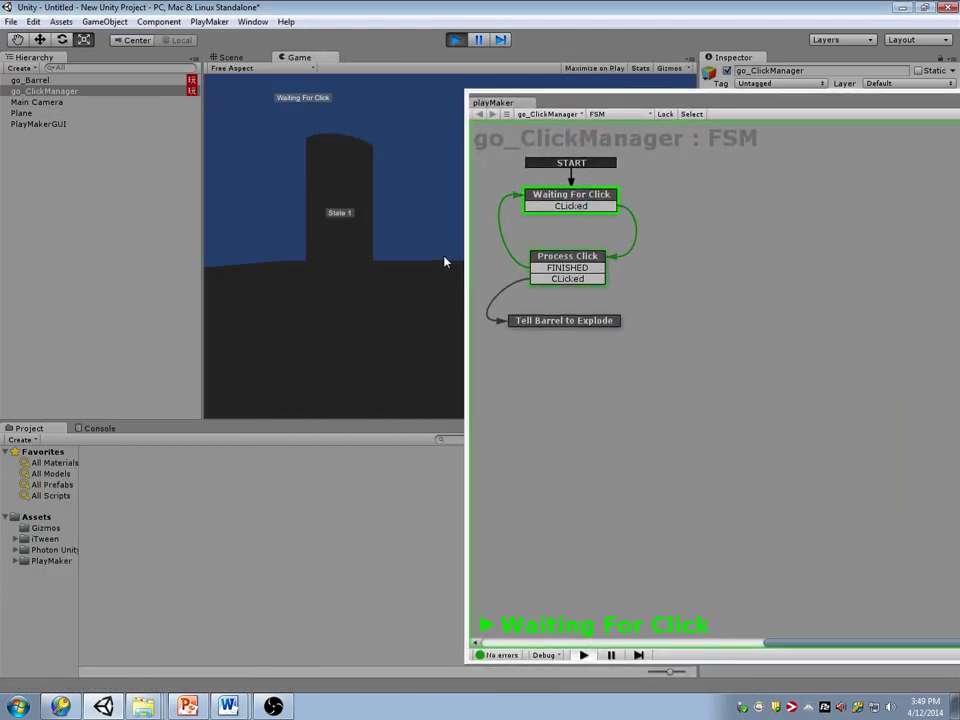
click(323, 241)
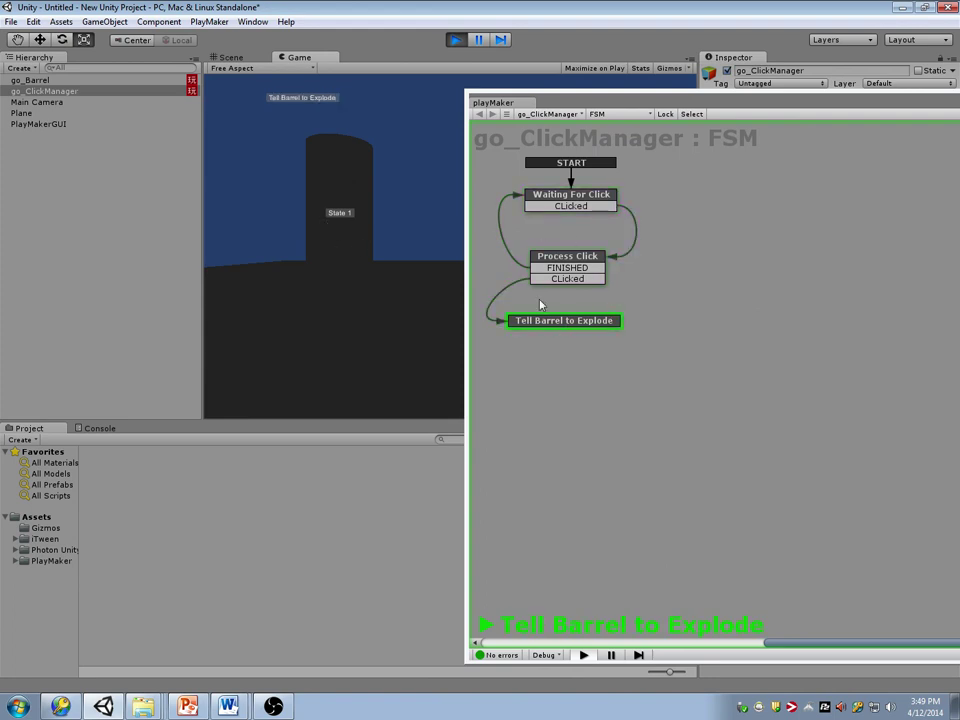
click(456, 41)
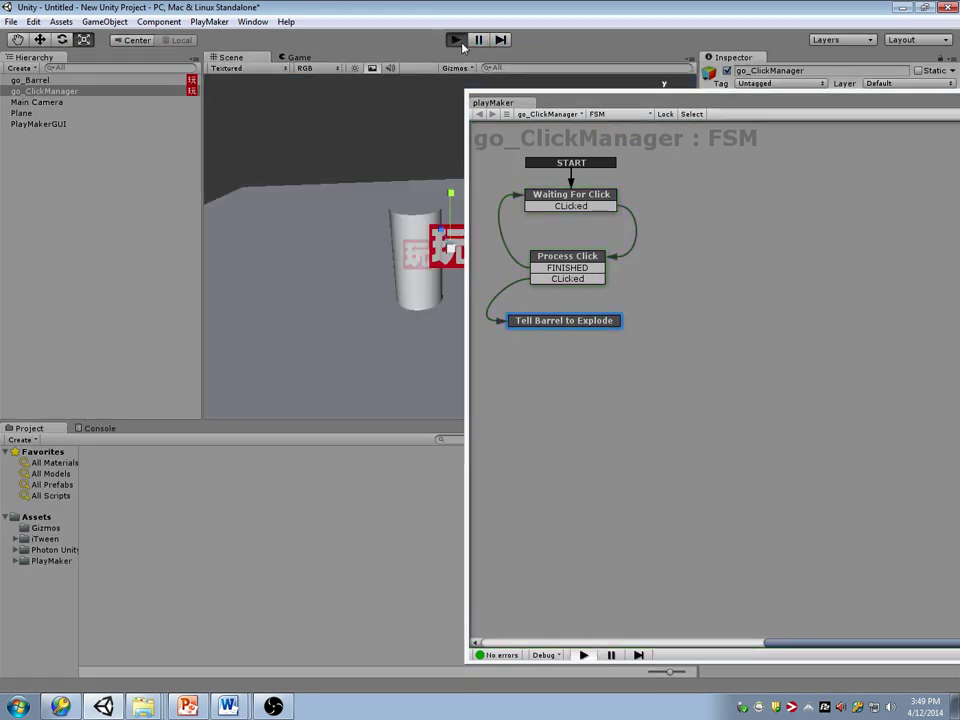
Step: Add a FINISHED transition from Tell Barrel to Explode back to Waiting For Click
click(457, 41)
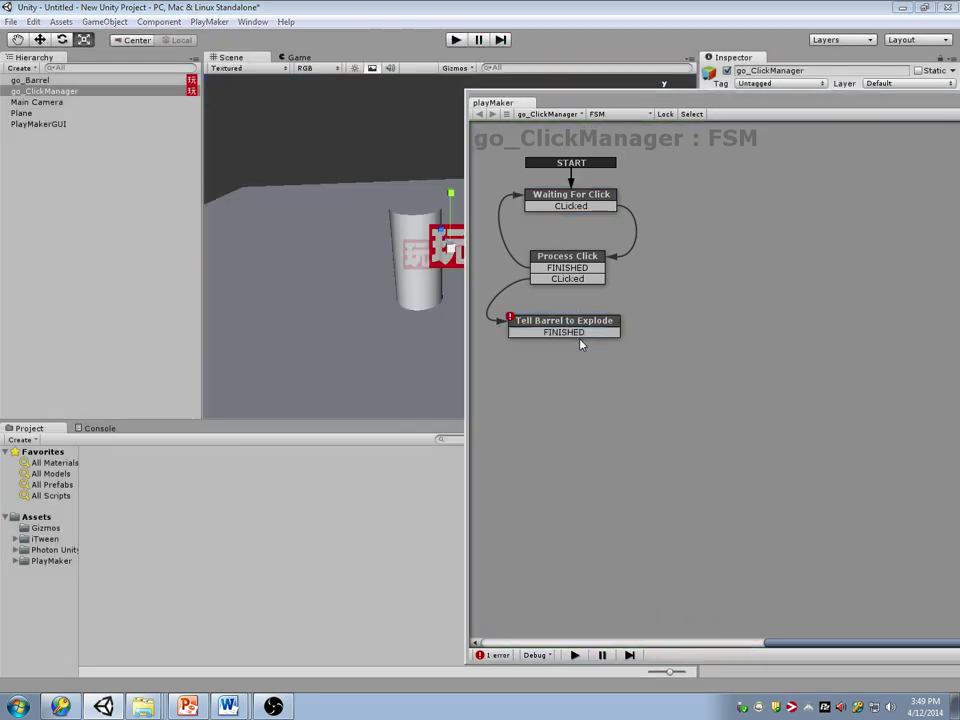
drag(580, 333, 595, 196)
drag(493, 102, 680, 115)
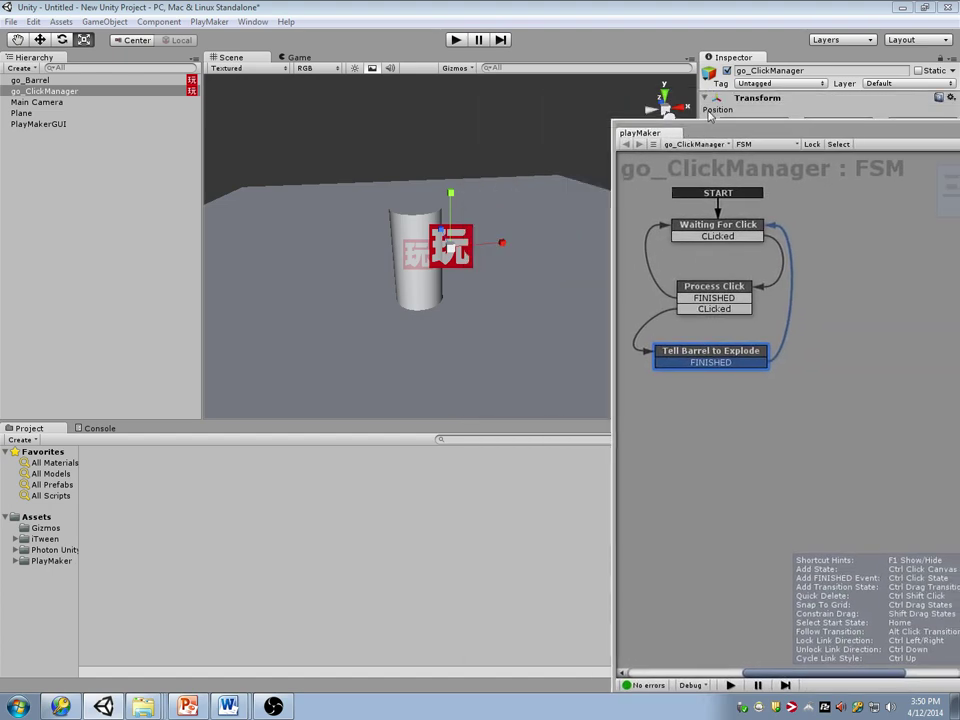
Step: Switch the editor to the 2 by 3 layout and reopen the go_ClickManager FSM beside the Scene and Game views
click(916, 41)
click(862, 87)
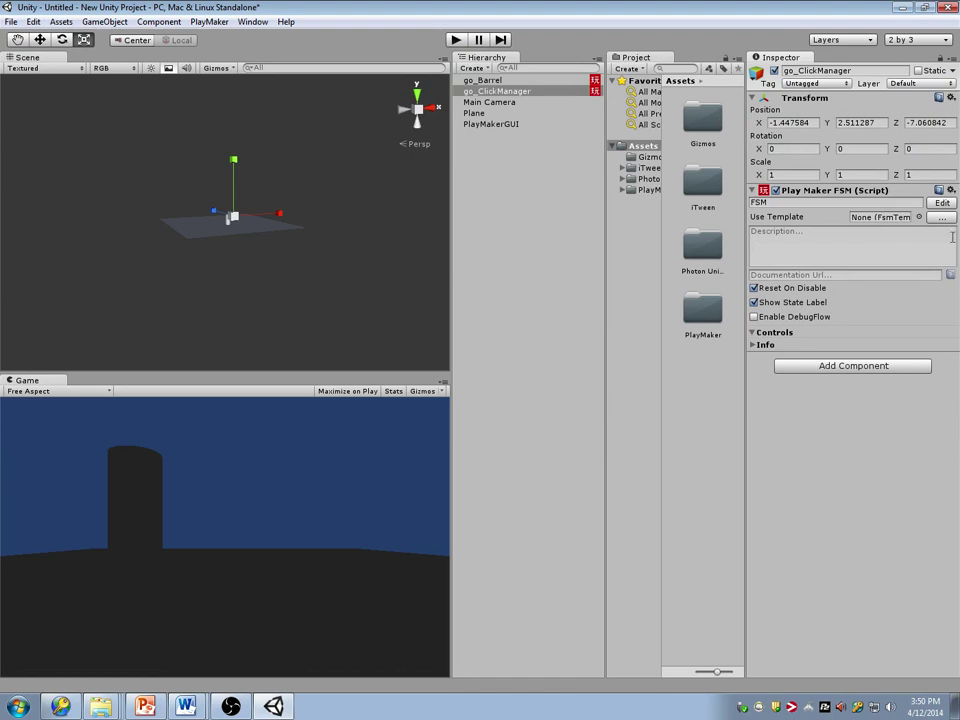
click(943, 203)
drag(436, 130, 543, 139)
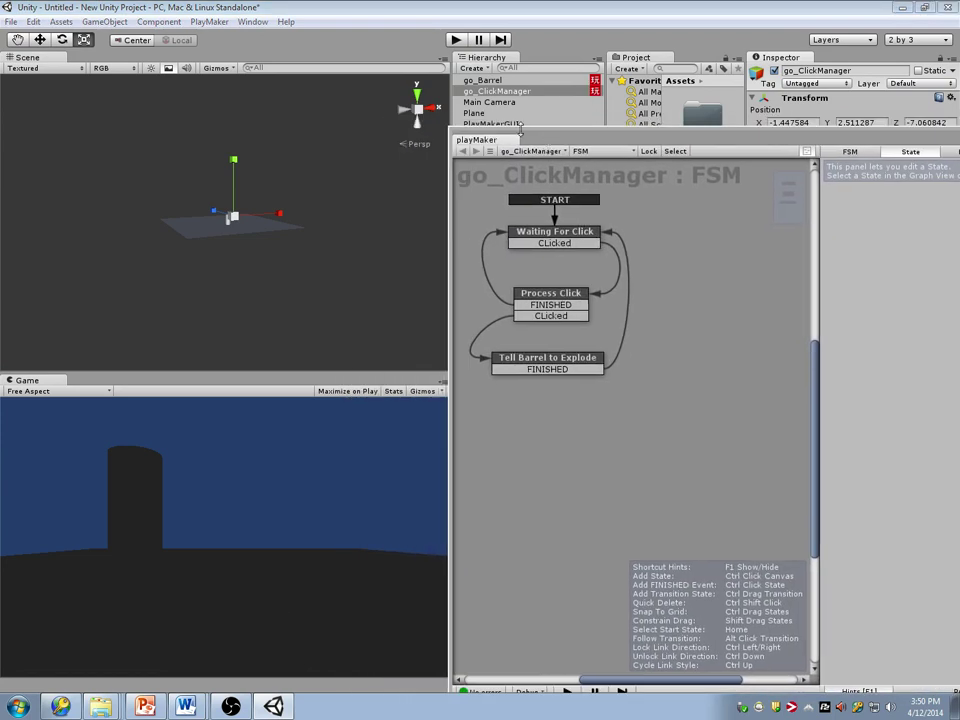
Step: Add a directional light to the scene and enable its shadows
click(104, 21)
mouse_move(139, 53)
click(336, 134)
drag(633, 128, 567, 481)
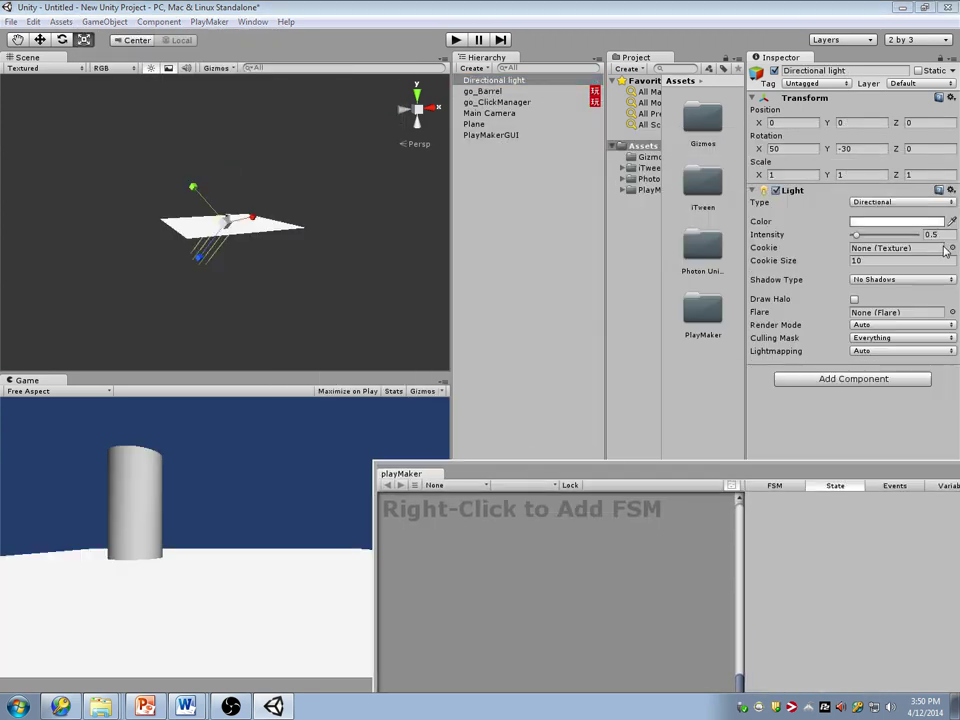
click(895, 279)
click(878, 324)
Step: Snap go_Barrel onto the plane's surface at about X -1.35, Y 1, Z -4.89
drag(710, 461, 739, 259)
click(497, 90)
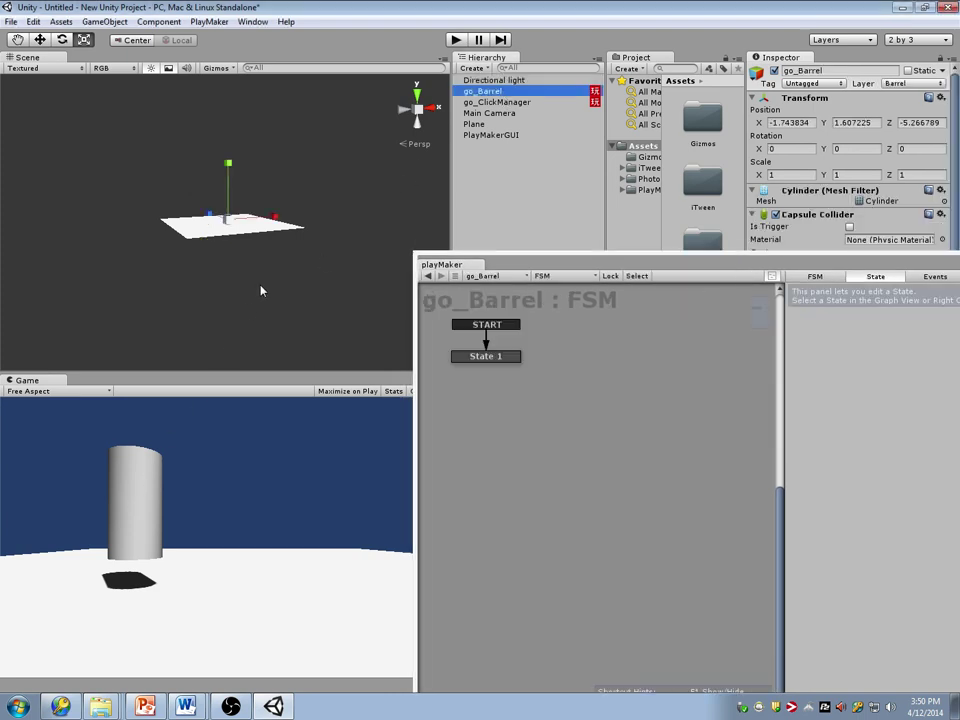
key(f)
key(w)
ctrl+shift+drag(225, 225, 240, 306)
Step: Play-test clicks on and off the barrel while watching the go_ClickManager and go_Barrel FSMs, and stop the game
click(456, 40)
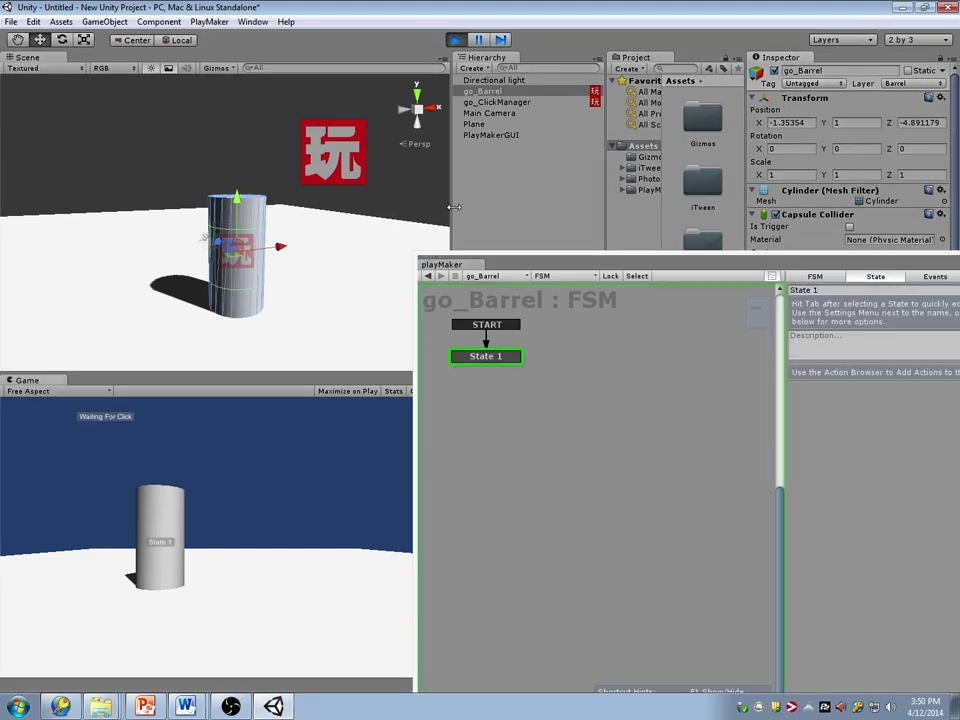
click(524, 104)
click(268, 589)
click(336, 585)
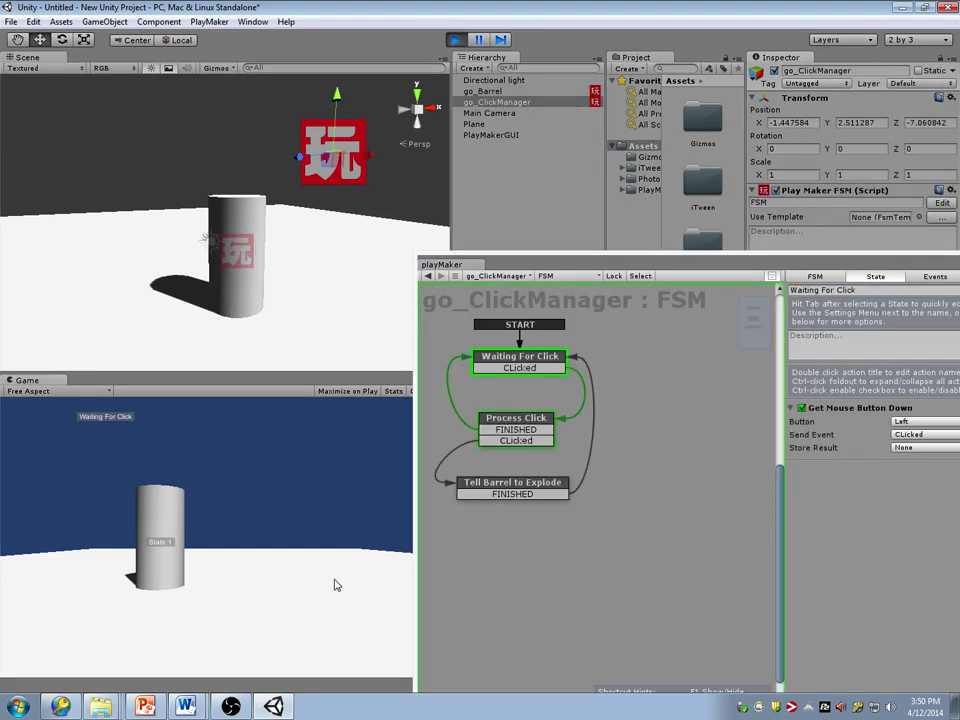
click(165, 522)
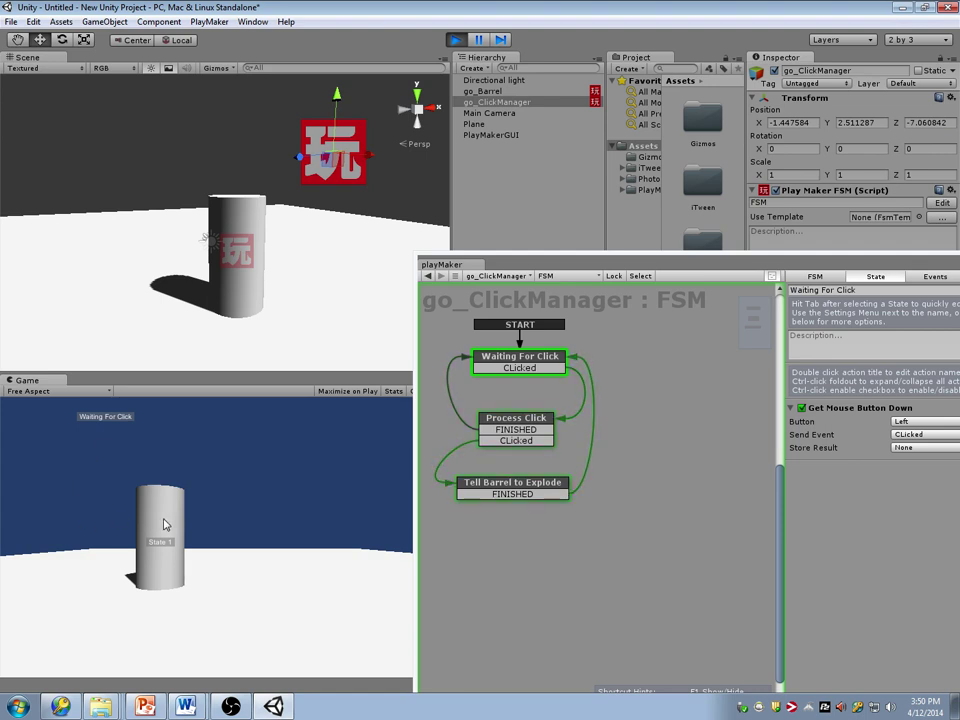
click(118, 529)
click(171, 517)
click(164, 522)
click(251, 248)
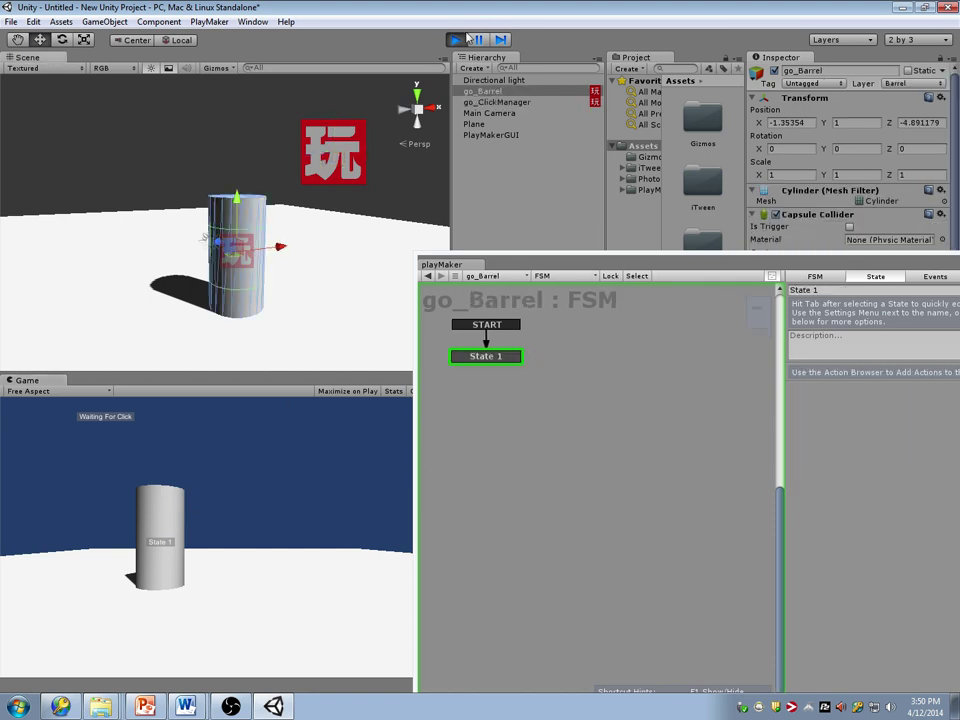
click(460, 39)
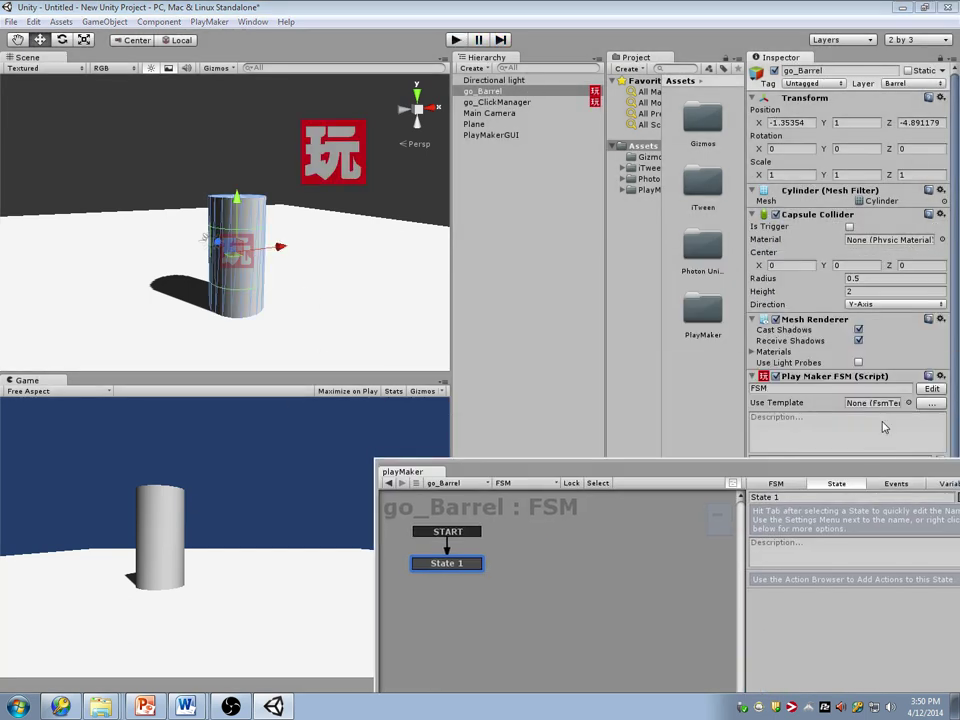
Step: Rename State 1 of the go_Barrel FSM as Idle
drag(814, 465, 623, 130)
text(WaitiIdle)
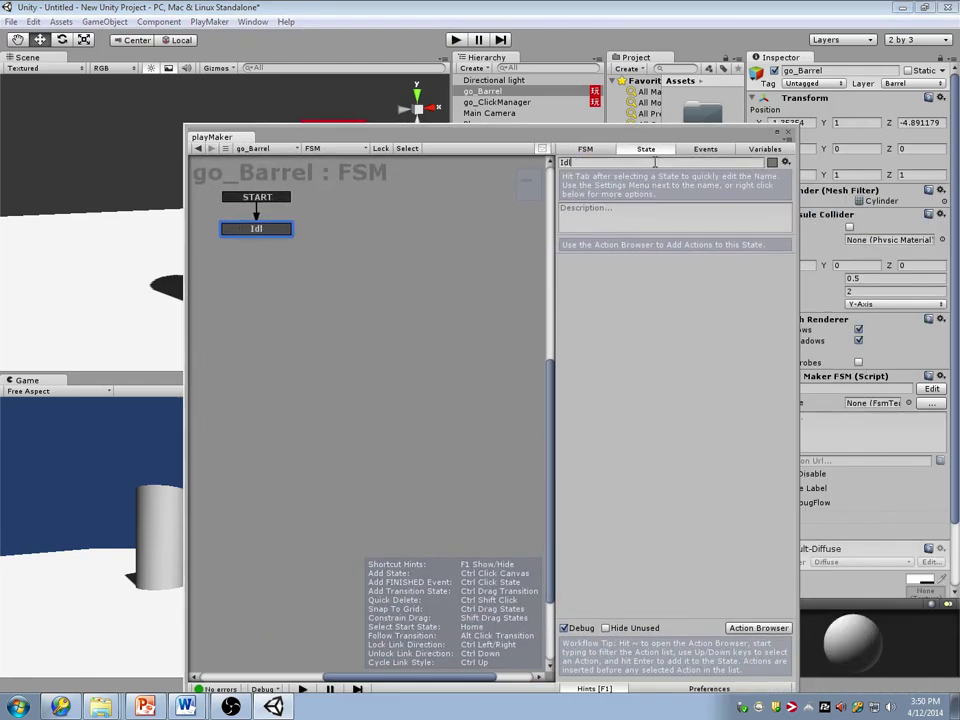
click(298, 285)
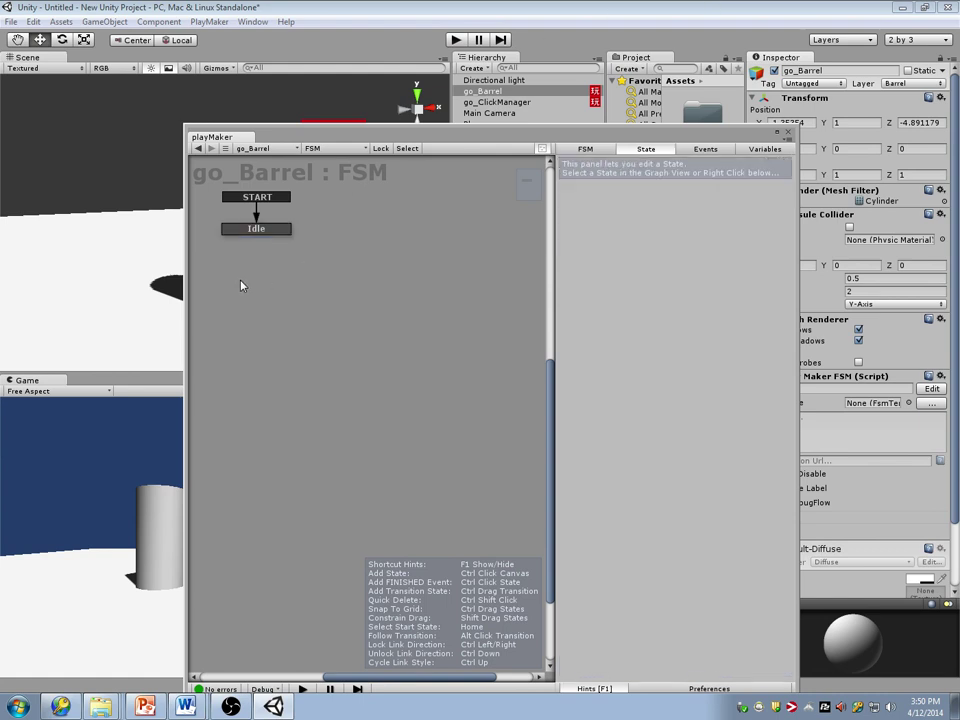
Step: Add two states named On Fire and Blow the hell up beneath Idle in the go_Barrel FSM
ctrl+click(251, 285)
click(628, 163)
text(On Fire)
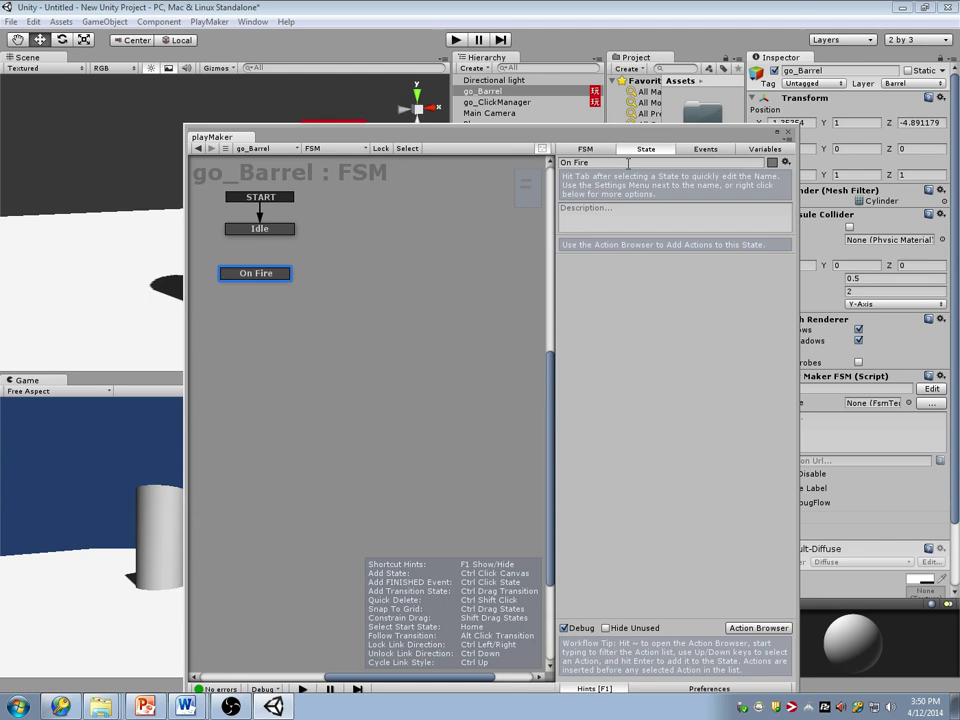
ctrl+click(250, 332)
click(601, 162)
text(Blow the hell up)
Step: Add an Explode transition from Idle to On Fire
click(252, 235)
click(262, 277)
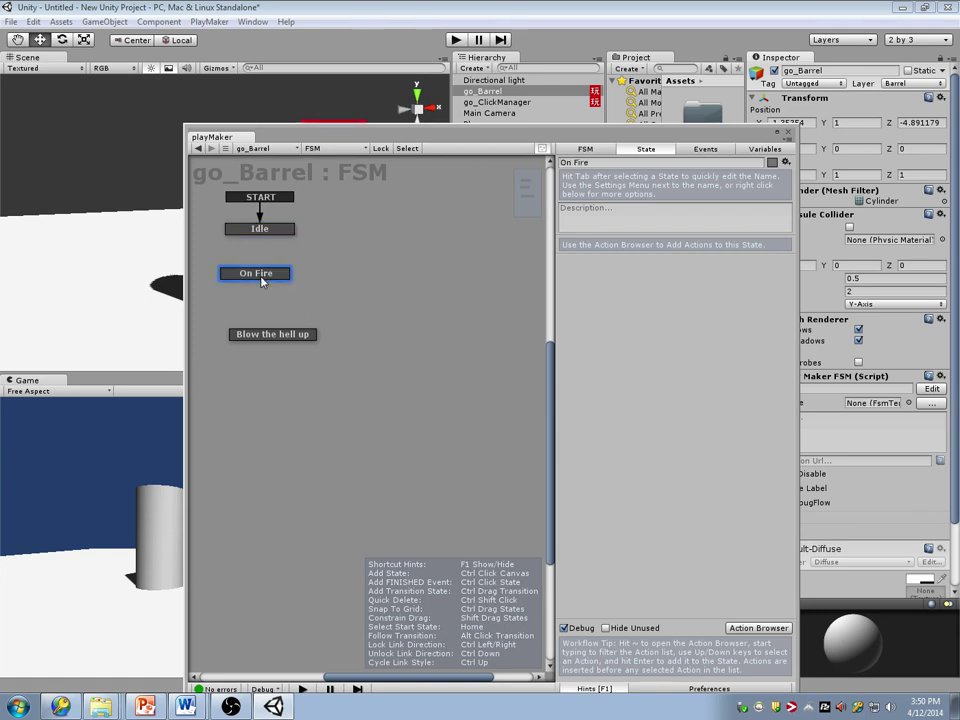
click(262, 230)
right_click(267, 232)
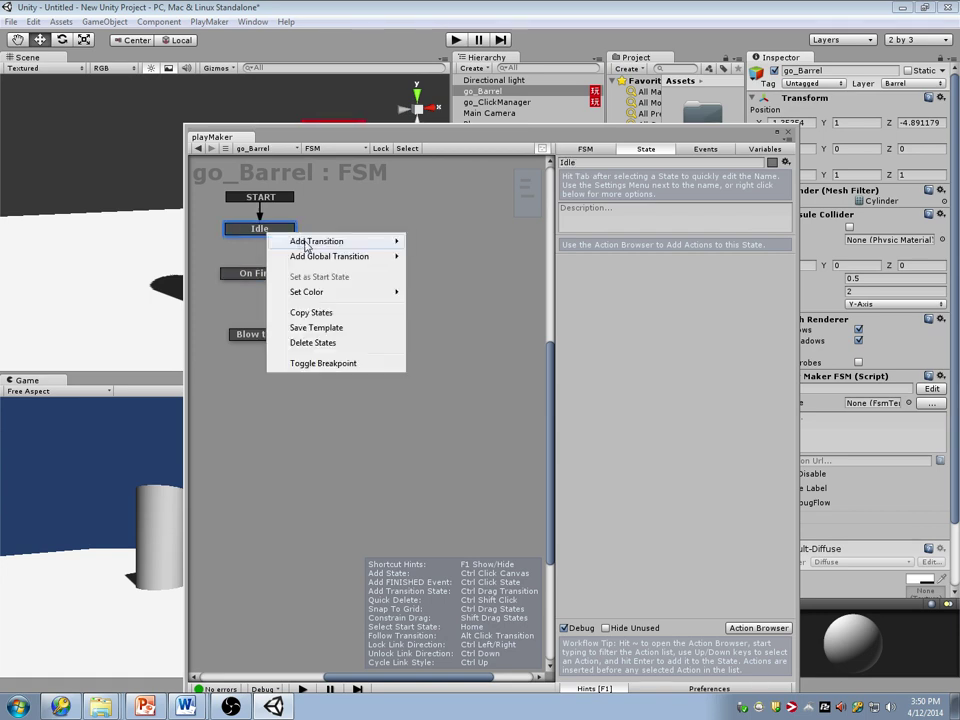
mouse_move(330, 241)
click(442, 241)
drag(281, 239, 272, 284)
Step: Add a Wait action with a time of 3 to the On Fire state, leaving its finish event empty
click(765, 627)
text(Wait 3)
key(BackSpace)
key(BackSpace)
key(Return)
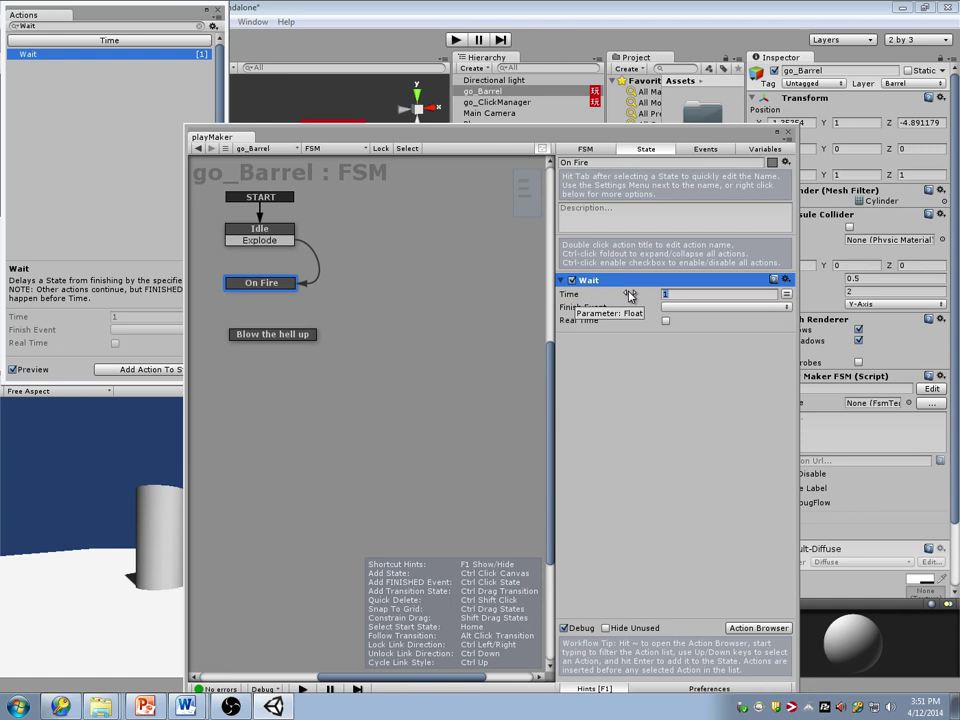
click(684, 308)
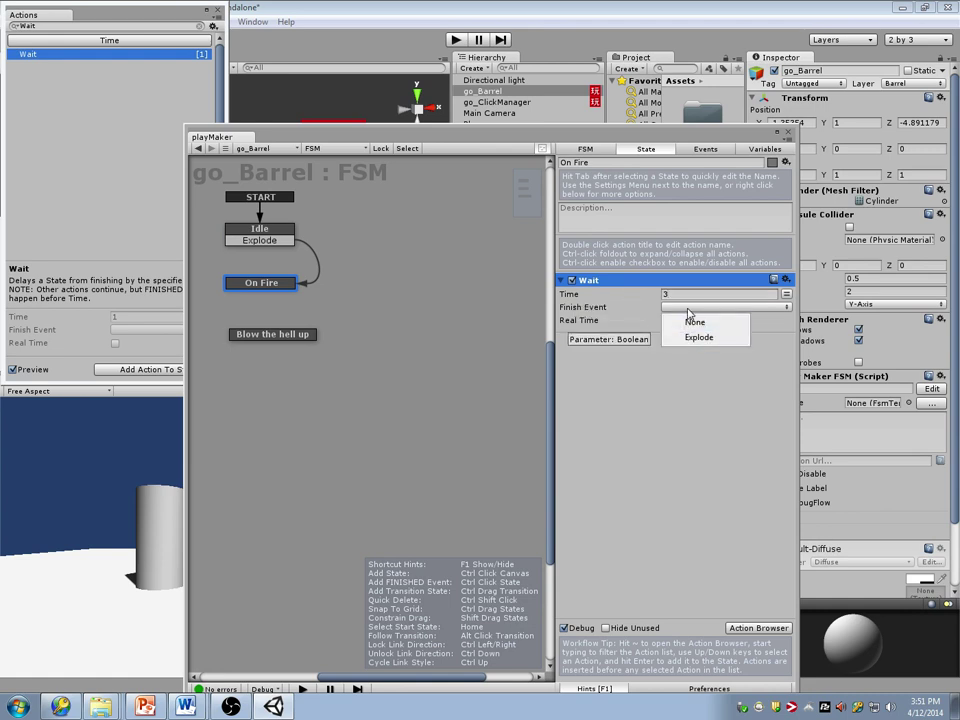
click(486, 301)
Step: Add a FINISHED transition from On Fire to Blow the hell up and close the action browser
right_click(313, 285)
mouse_move(340, 287)
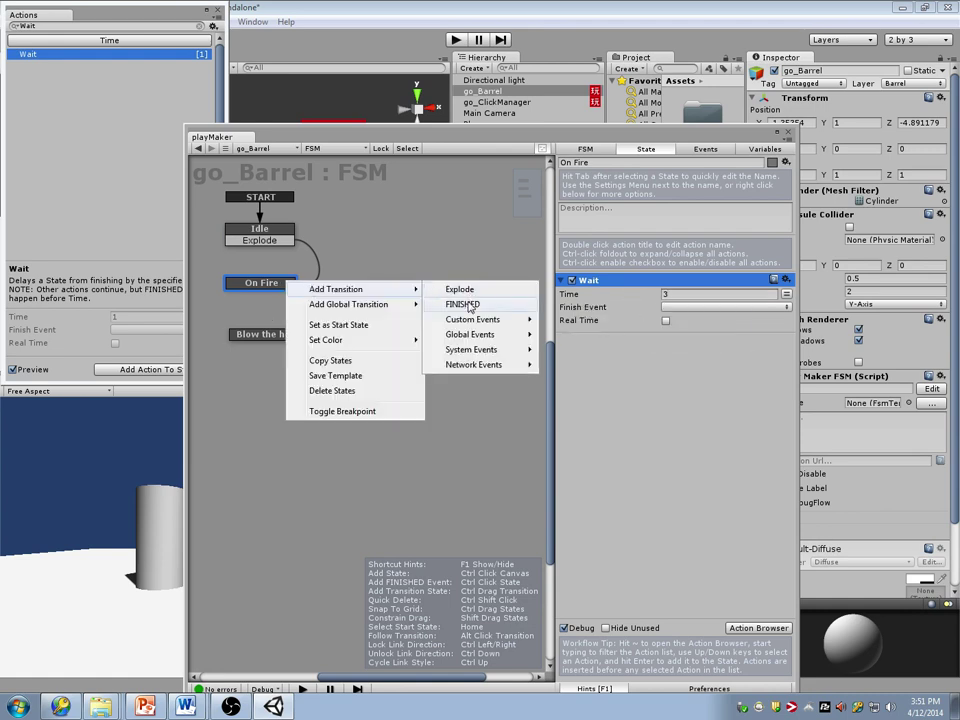
click(471, 306)
drag(260, 294, 283, 337)
click(280, 285)
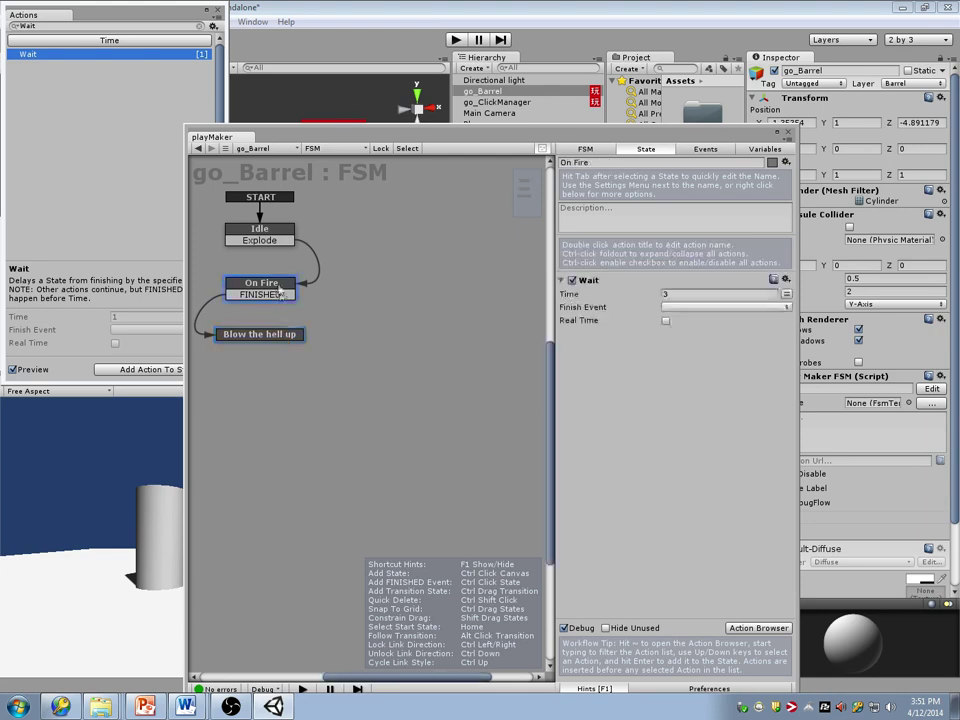
click(217, 12)
Step: Play-test the barrel by clicking it and watching the go_Barrel FSM run through its states, and stop the game
drag(300, 134, 611, 138)
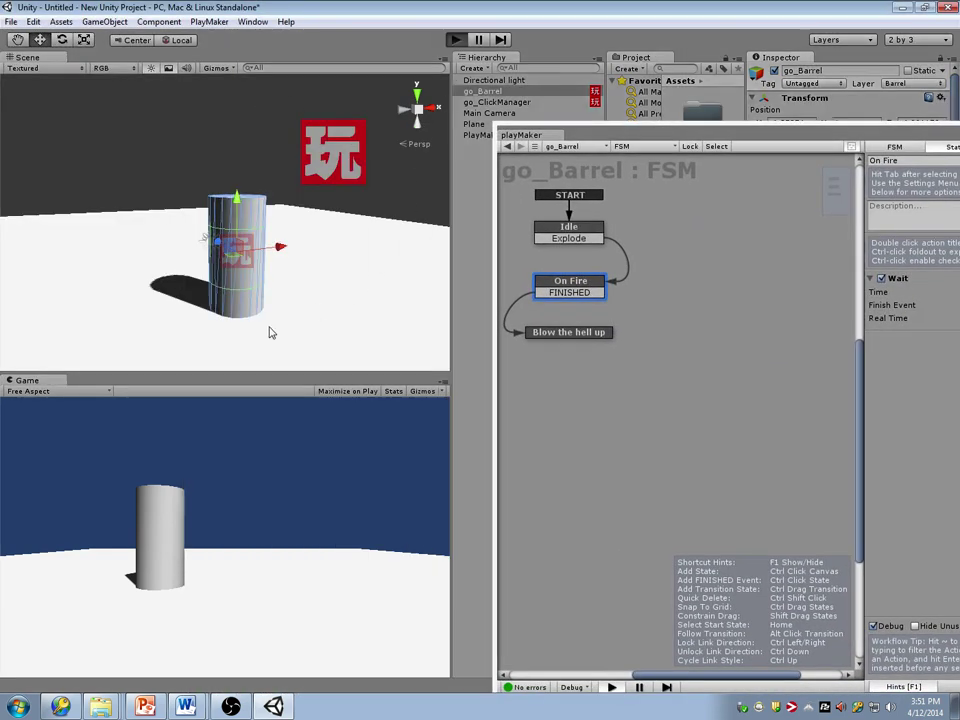
key(ctrl+p)
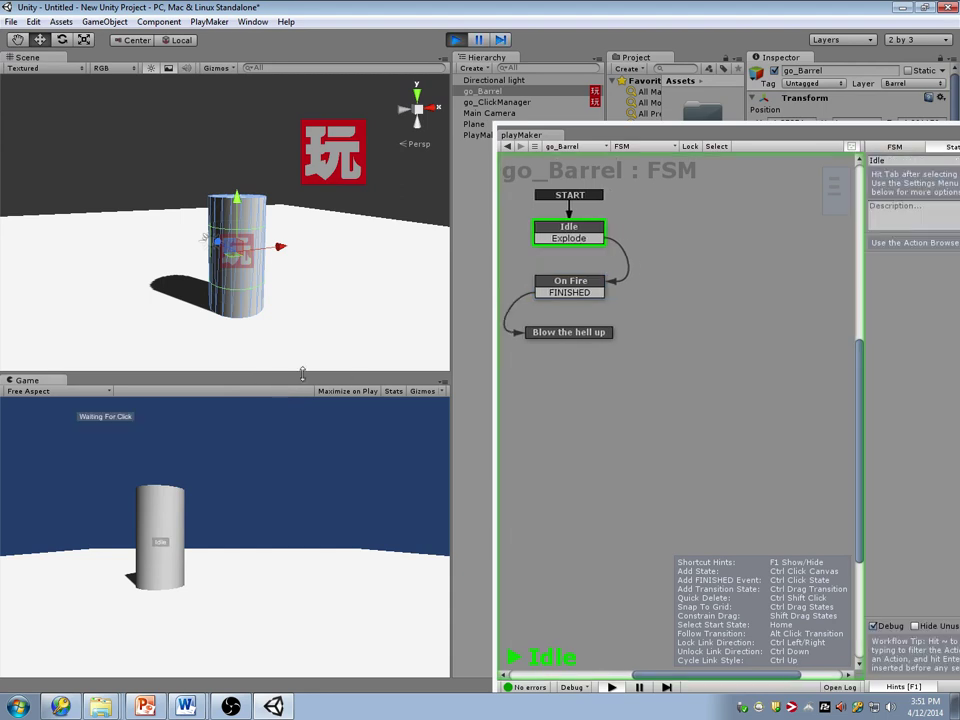
click(158, 526)
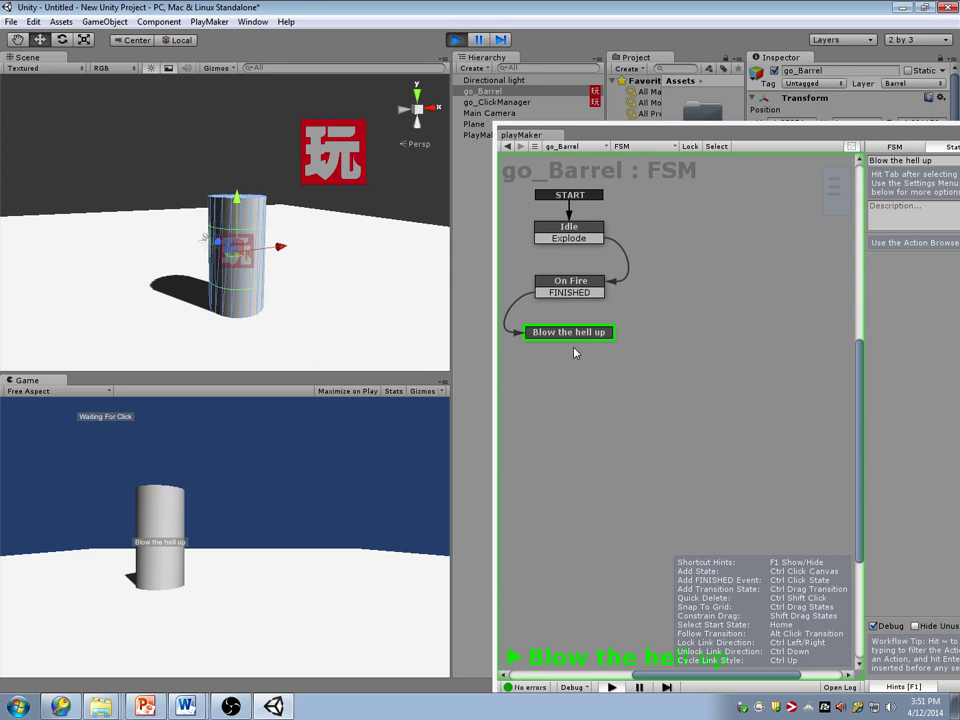
click(455, 42)
drag(609, 135, 505, 107)
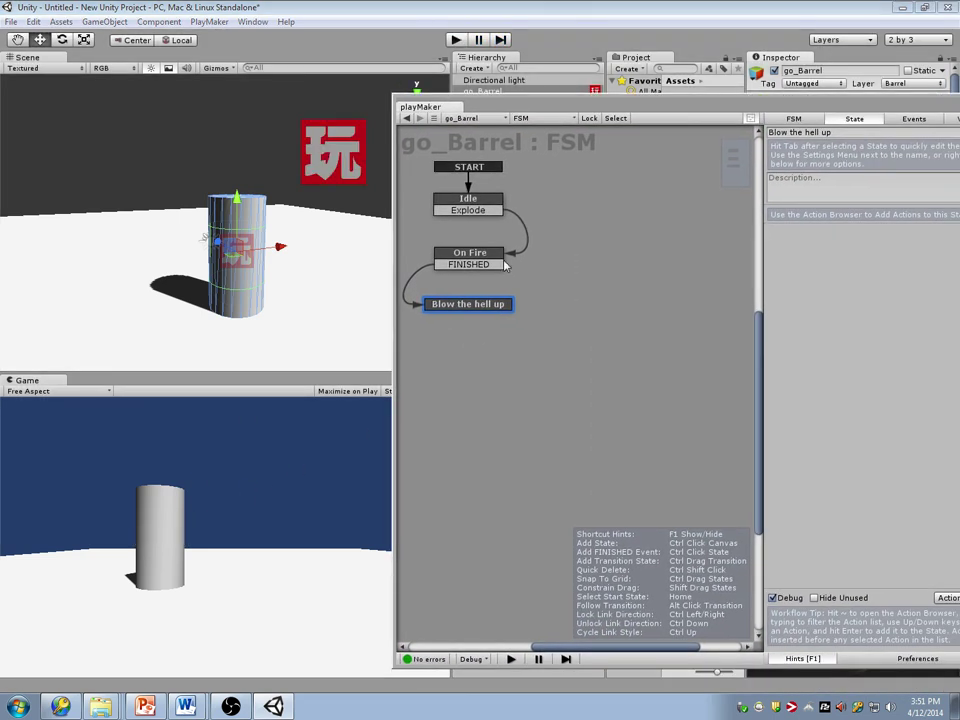
Step: Add a Destroy Self action to the Blow the hell up state and close the action browser
drag(570, 117, 536, 116)
key(grave)
text(Destroy)
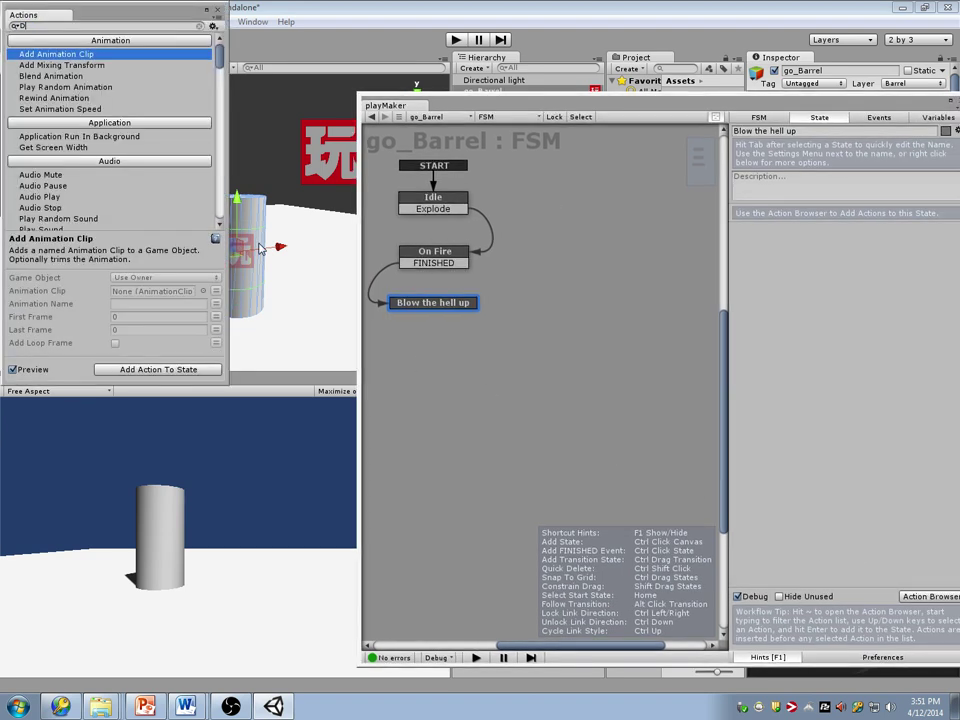
key(Down)
key(Down)
key(Return)
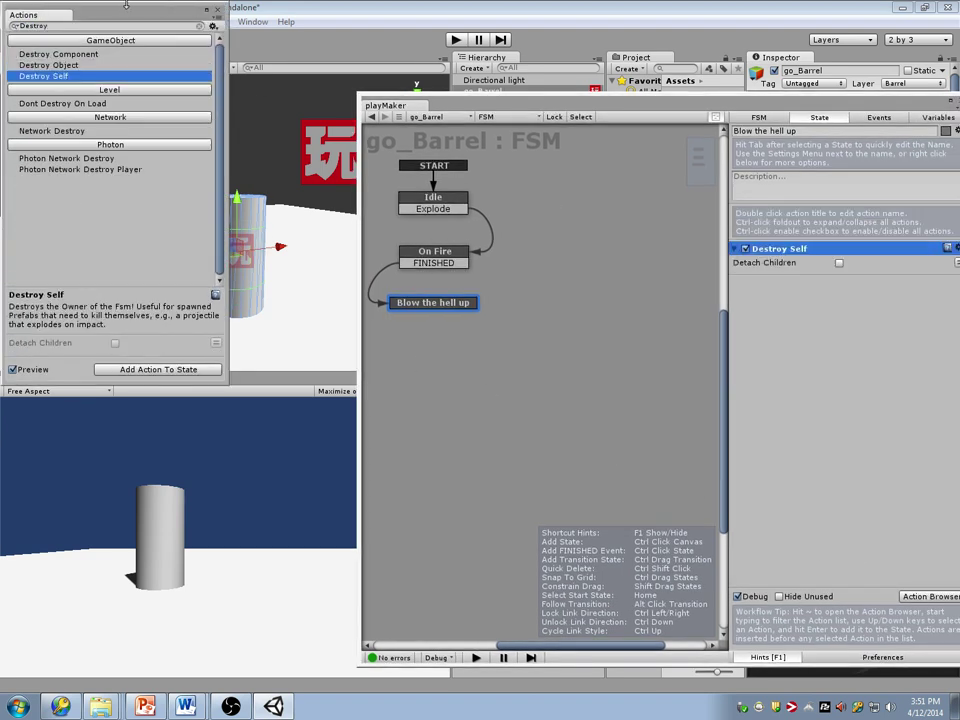
click(217, 10)
Step: Play-test the Destroy Self action by clicking the barrel in the game, and stop the game
drag(450, 108, 520, 105)
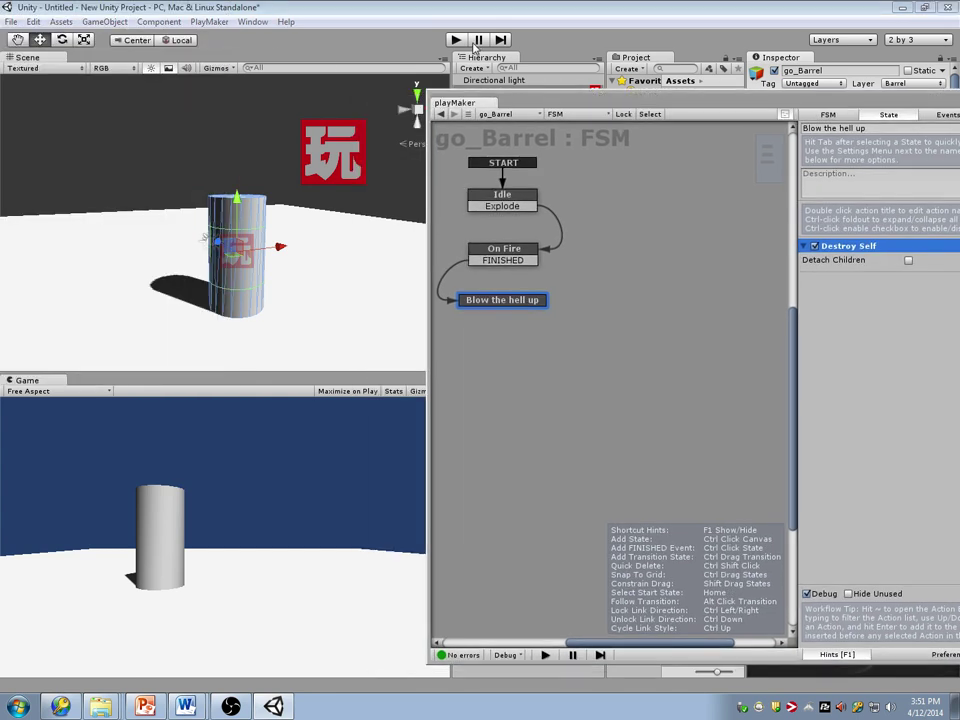
key(ctrl+p)
click(168, 535)
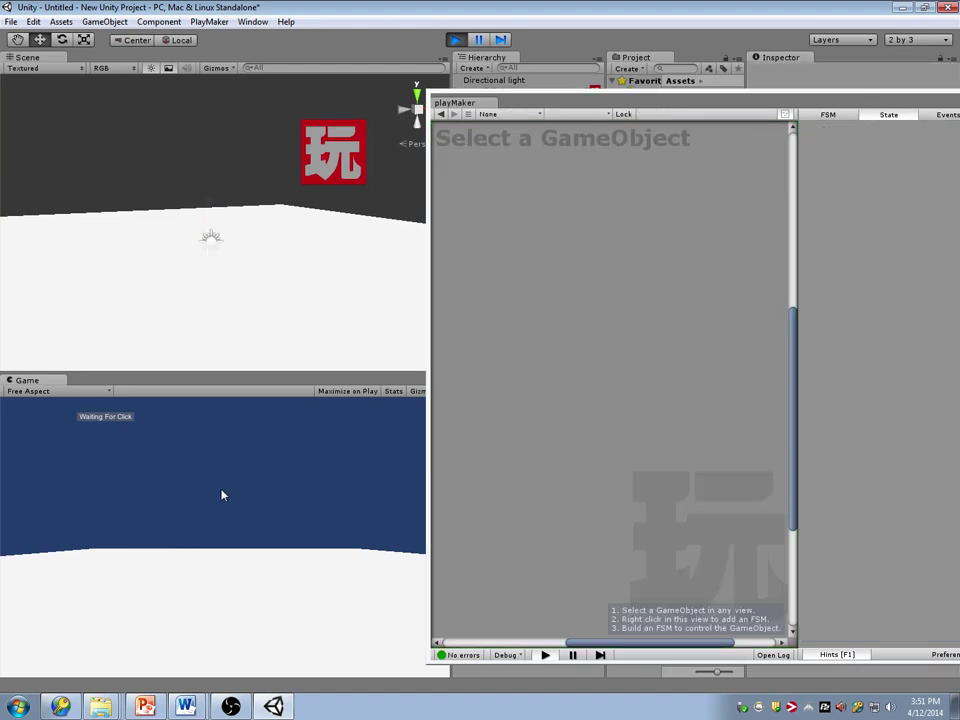
click(456, 40)
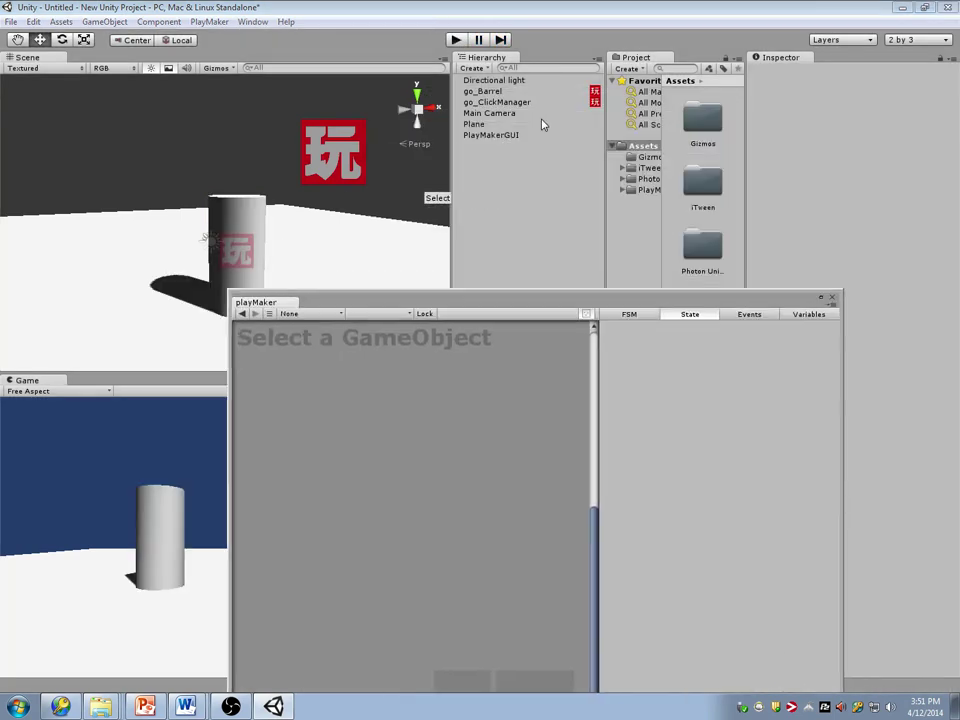
Step: Create a folder named Prefabs in the project's Assets folder
click(526, 102)
click(483, 91)
right_click(640, 146)
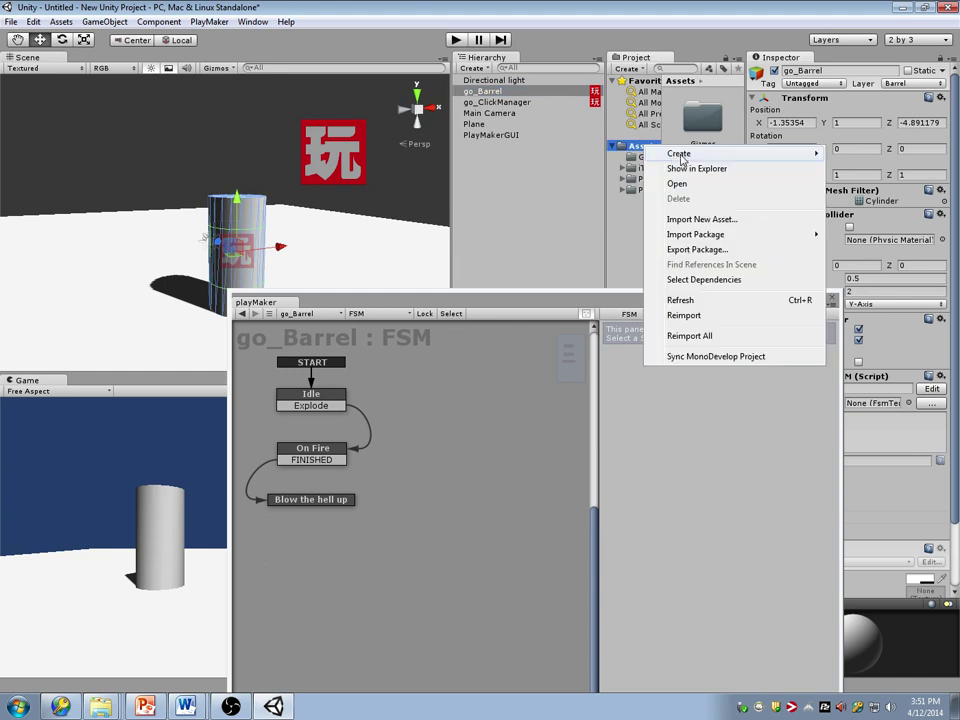
mouse_move(812, 160)
click(858, 154)
key(BackSpace)
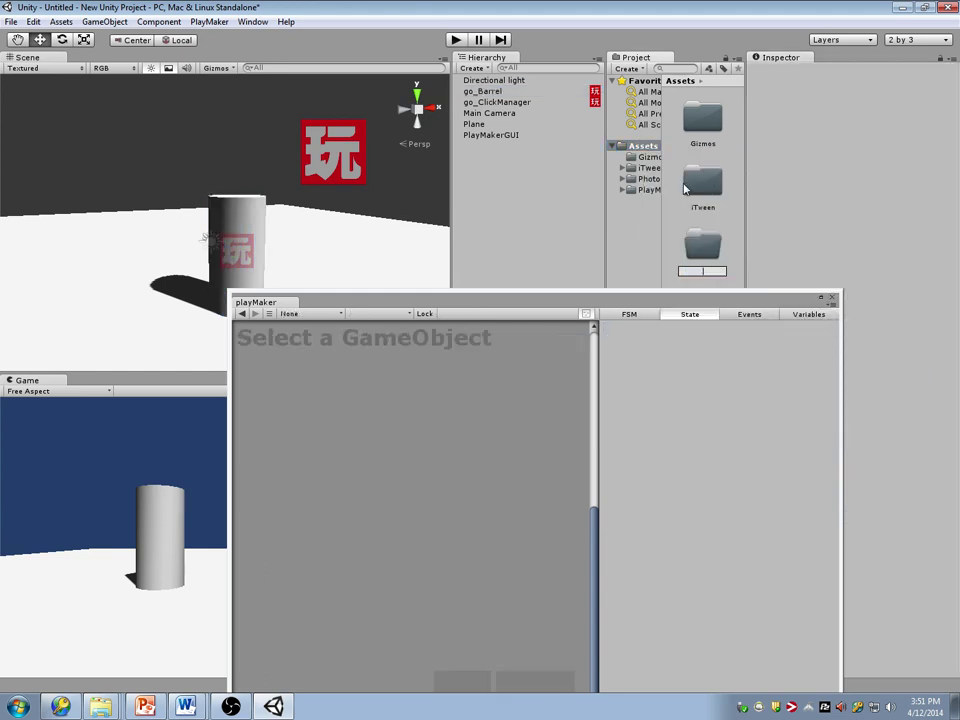
text(Prefabs)
key(Return)
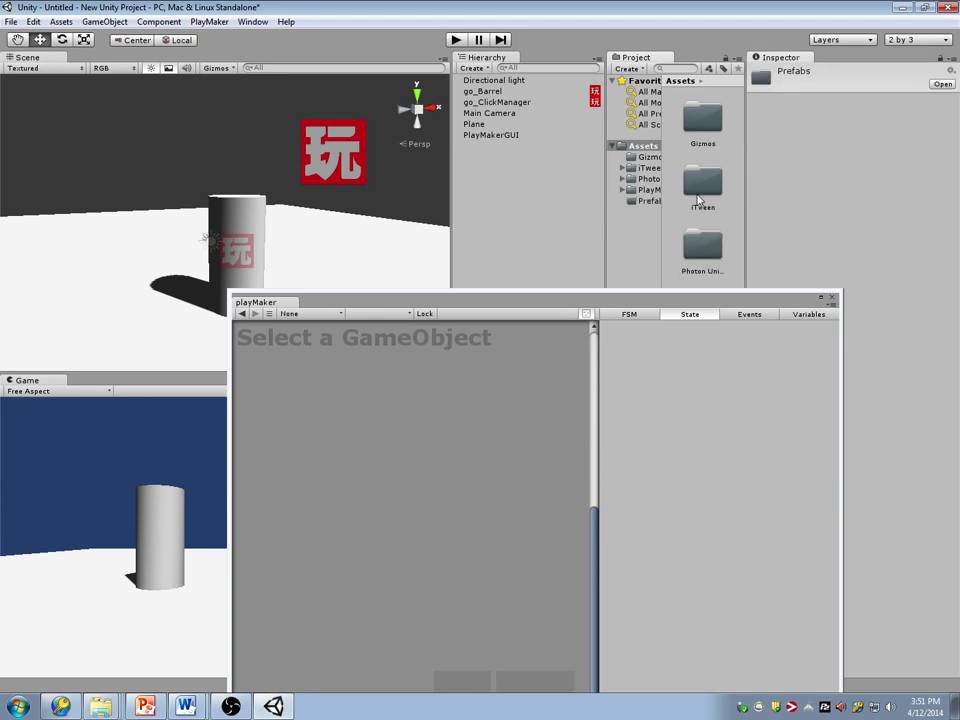
Step: Make go_Barrel a prefab in the Prefabs folder and place a second barrel instance behind the original in the scene
click(647, 199)
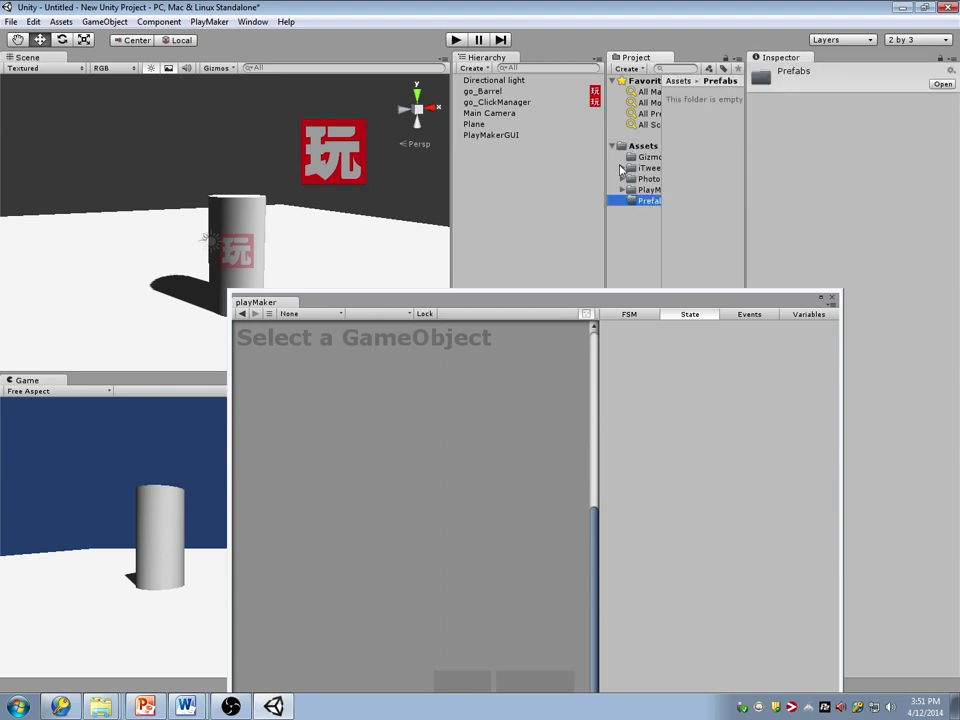
drag(492, 93, 122, 276)
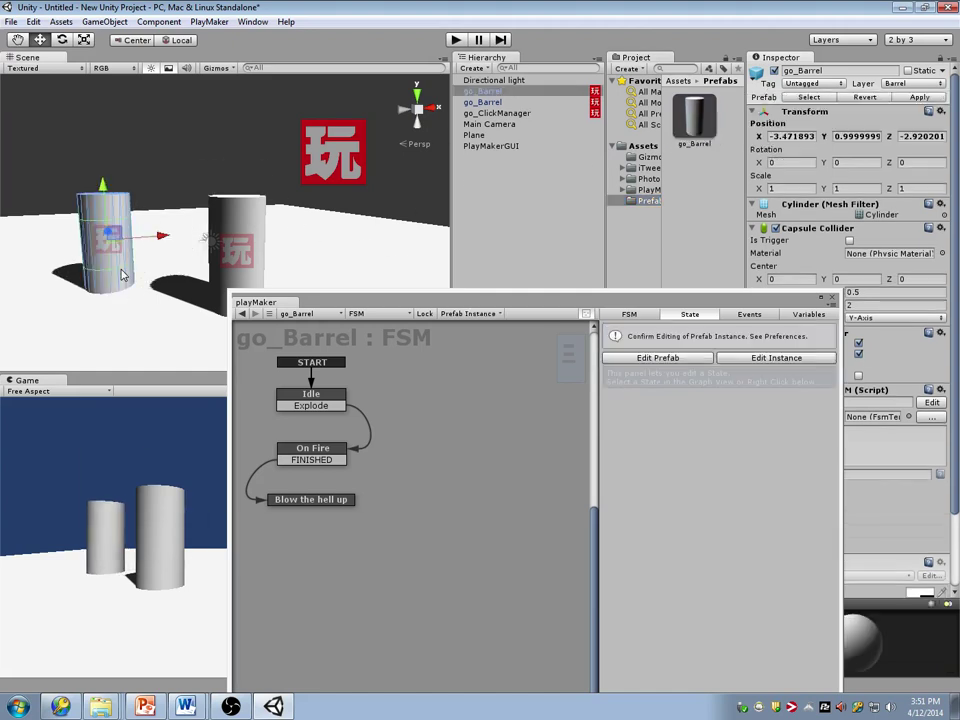
drag(342, 298, 599, 347)
Step: Duplicate the two barrels together four times, spreading the copies into two rows of five
click(222, 270)
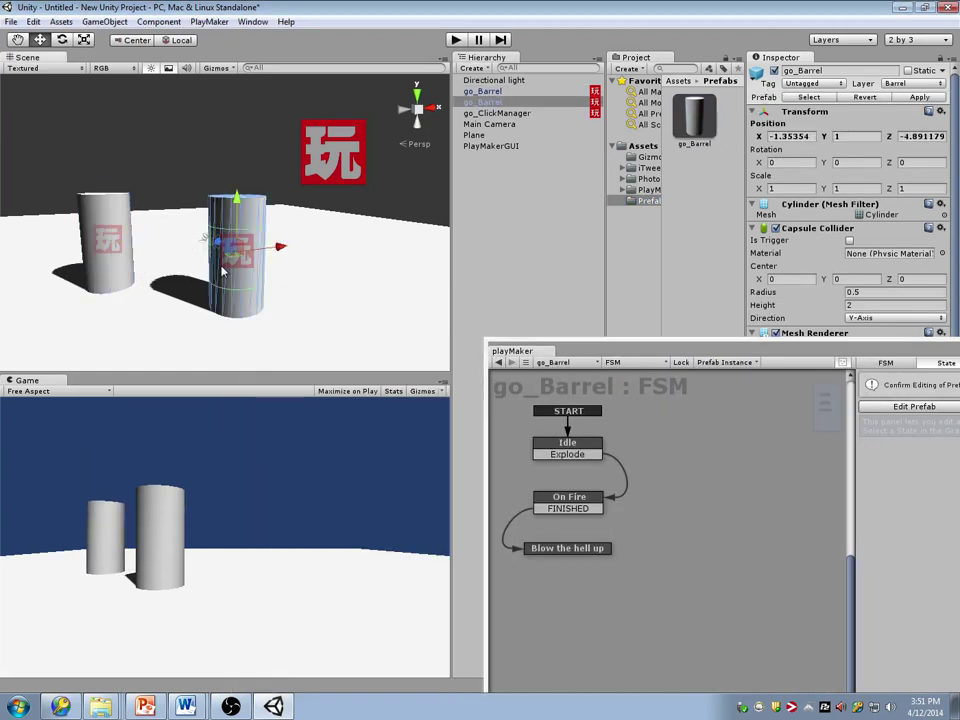
shift+click(99, 252)
key(ctrl+d)
drag(202, 243, 231, 274)
key(ctrl+d)
key(ctrl+d)
key(ctrl+d)
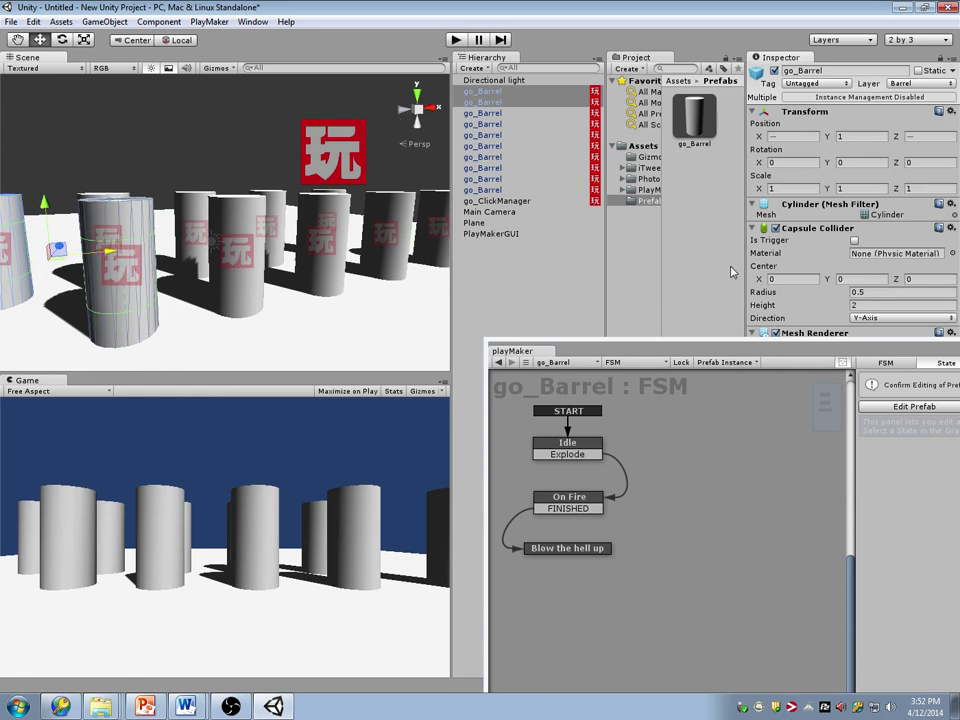
Step: Try to change the Main Color of the selected barrels' Default-Diffuse material and close the playMaker window
drag(728, 349, 644, 411)
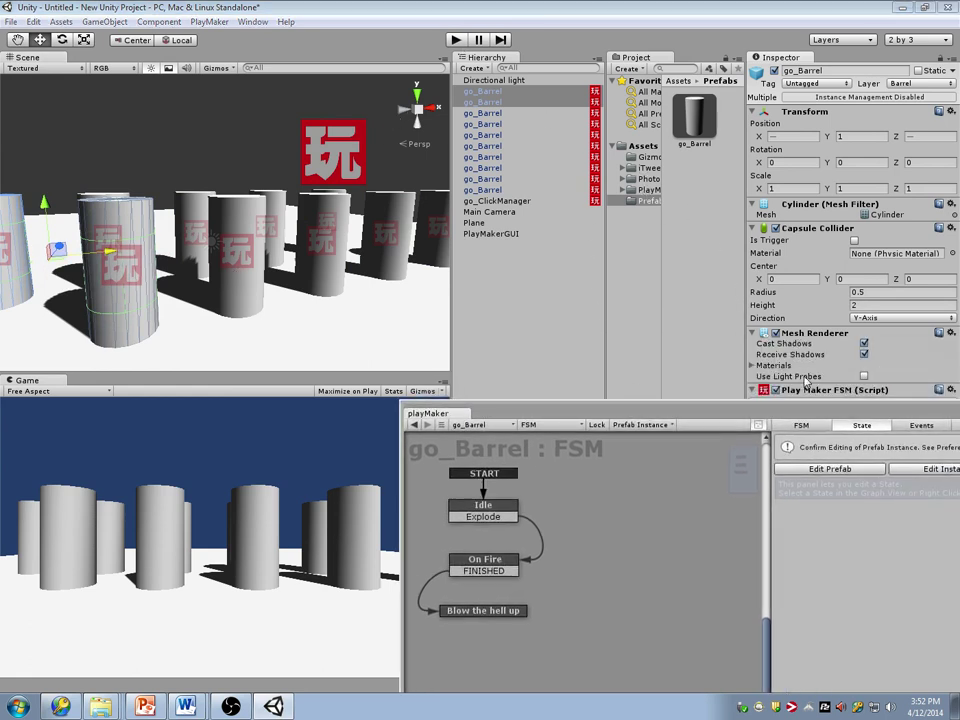
drag(788, 417, 565, 507)
click(925, 457)
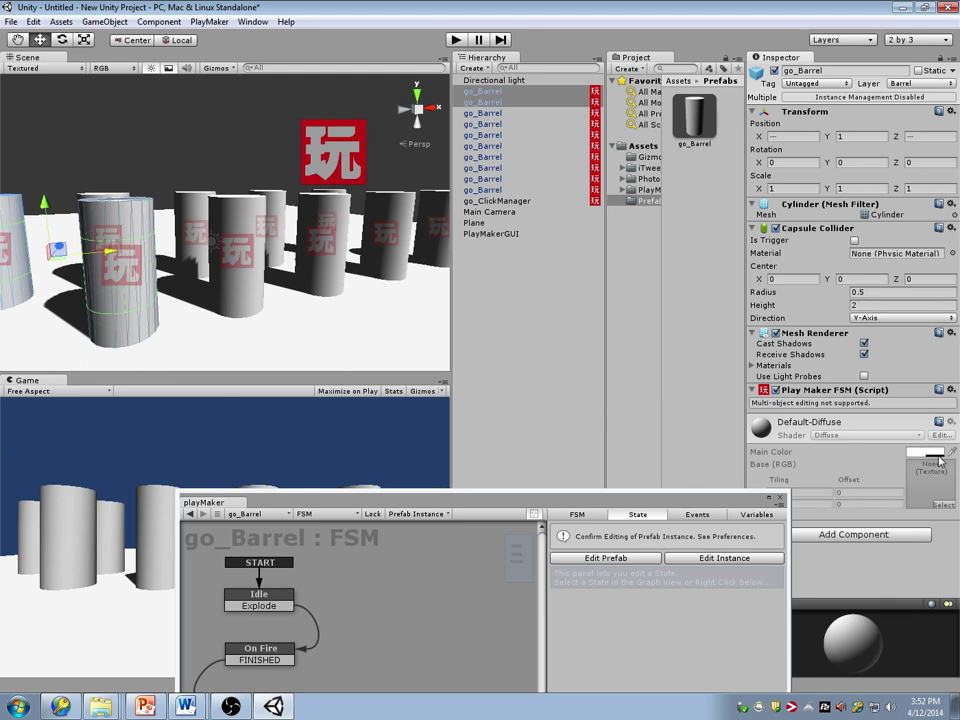
drag(782, 502, 781, 502)
click(781, 498)
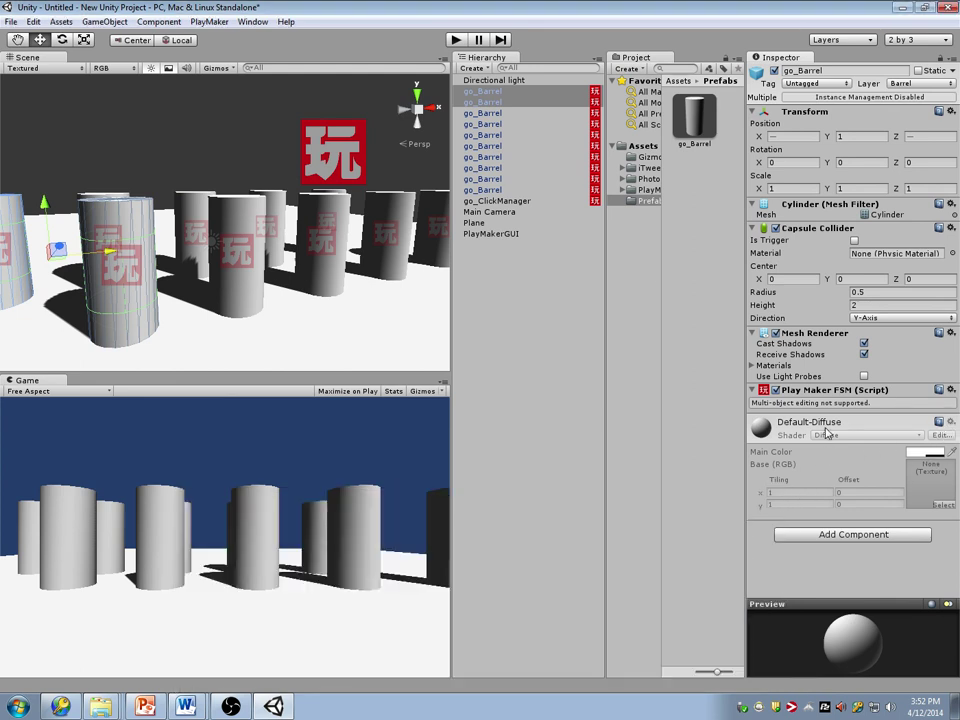
Step: Examine the component and material settings of the go_Barrel prefab and one scene barrel, cancelling the scene save
click(508, 146)
click(698, 143)
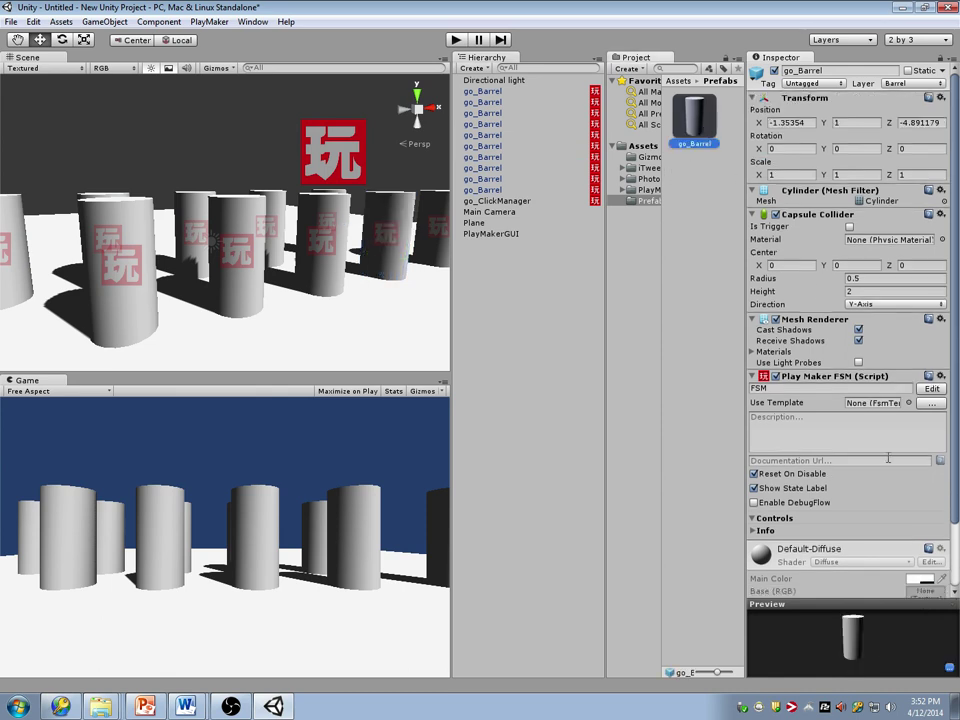
scroll(896, 484, down, 3)
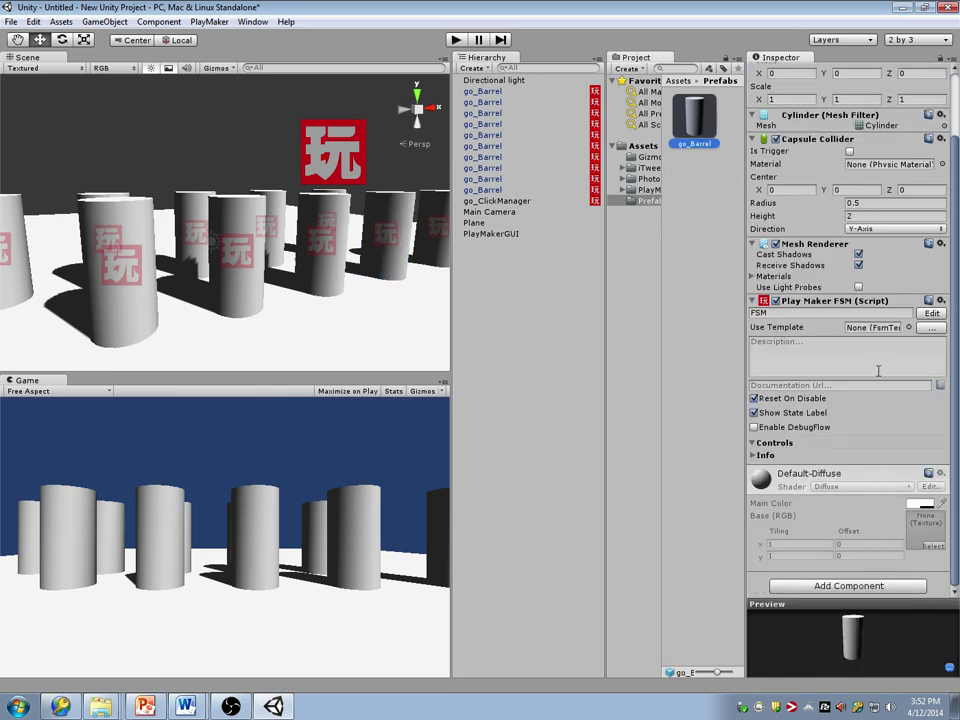
key(ctrl+s)
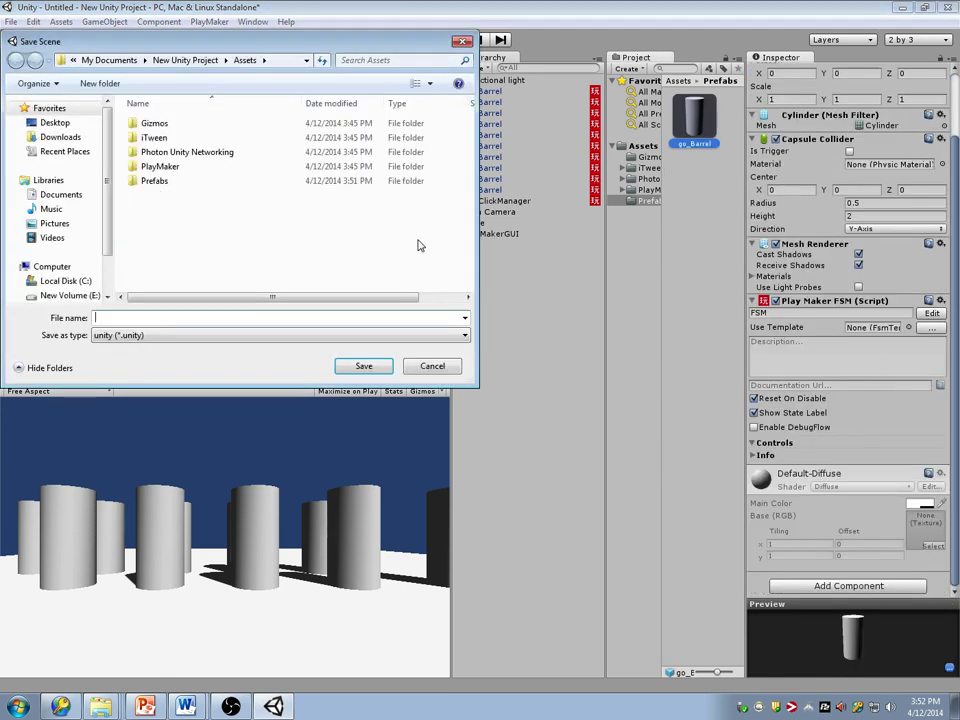
click(431, 366)
click(515, 190)
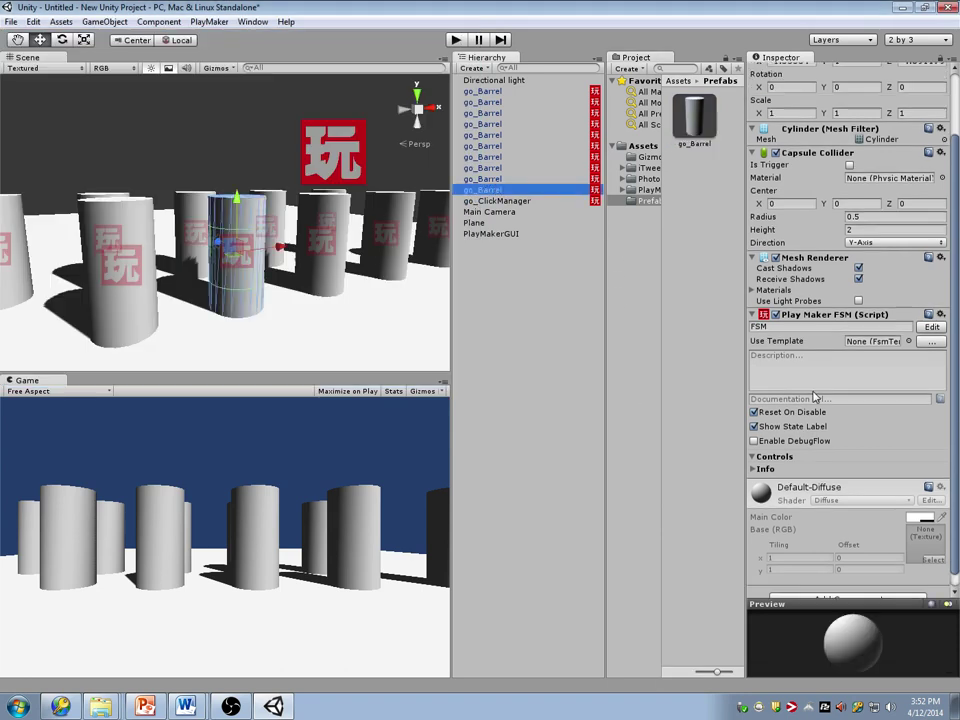
scroll(822, 501, down, 1)
click(856, 487)
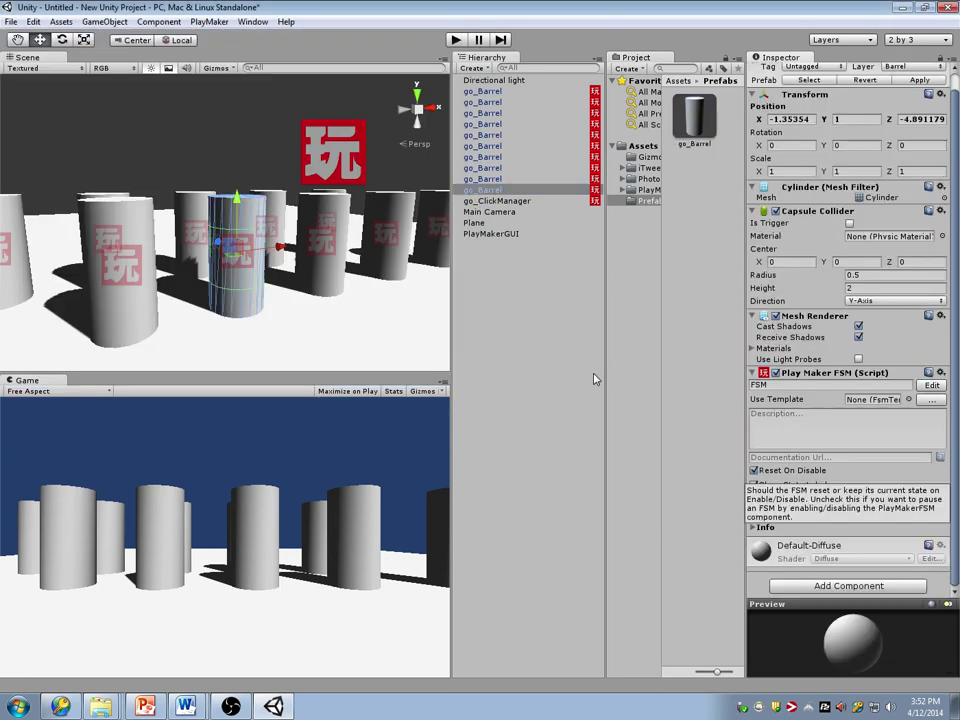
Step: Switch the Project browser to the one-column layout
click(511, 191)
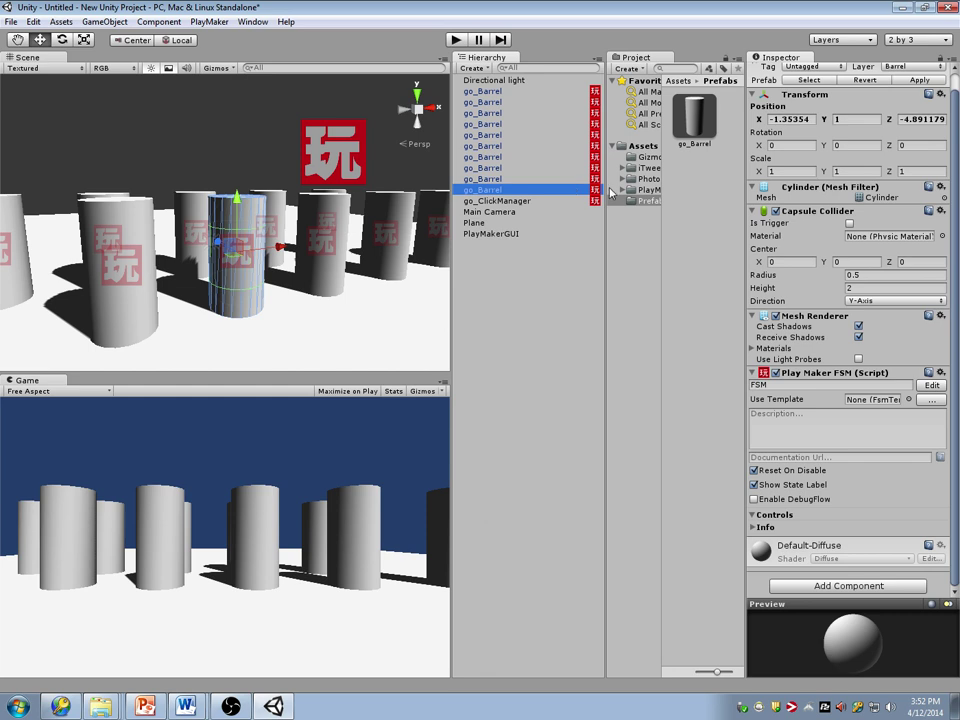
click(740, 57)
click(838, 71)
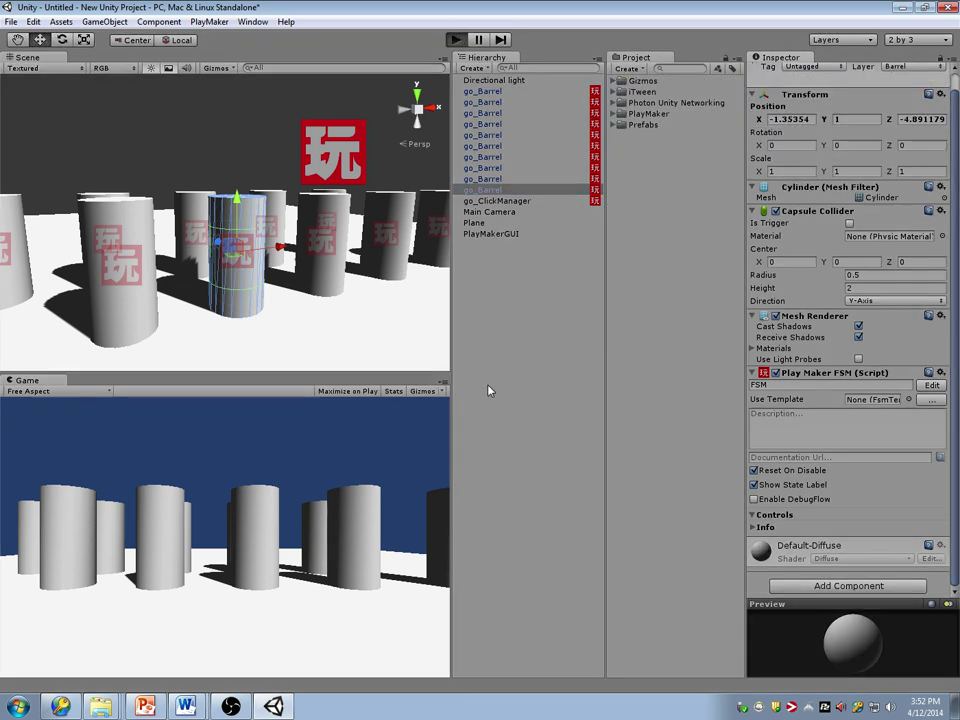
Step: Play-test the duplicated barrels by clicking several of them in the game, and stop the game
key(ctrl+p)
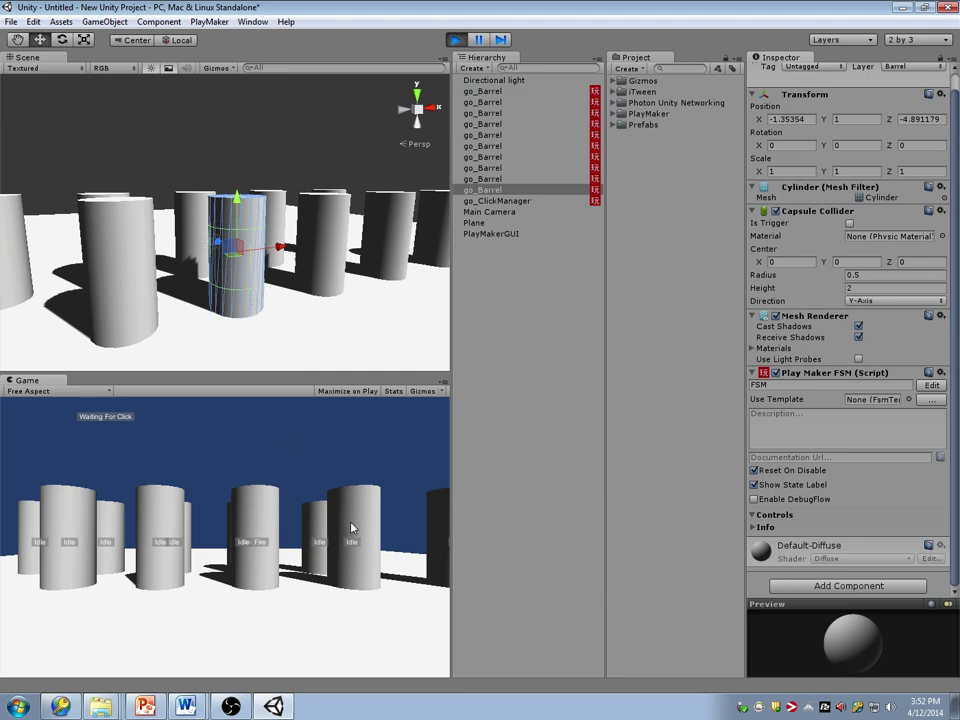
click(62, 514)
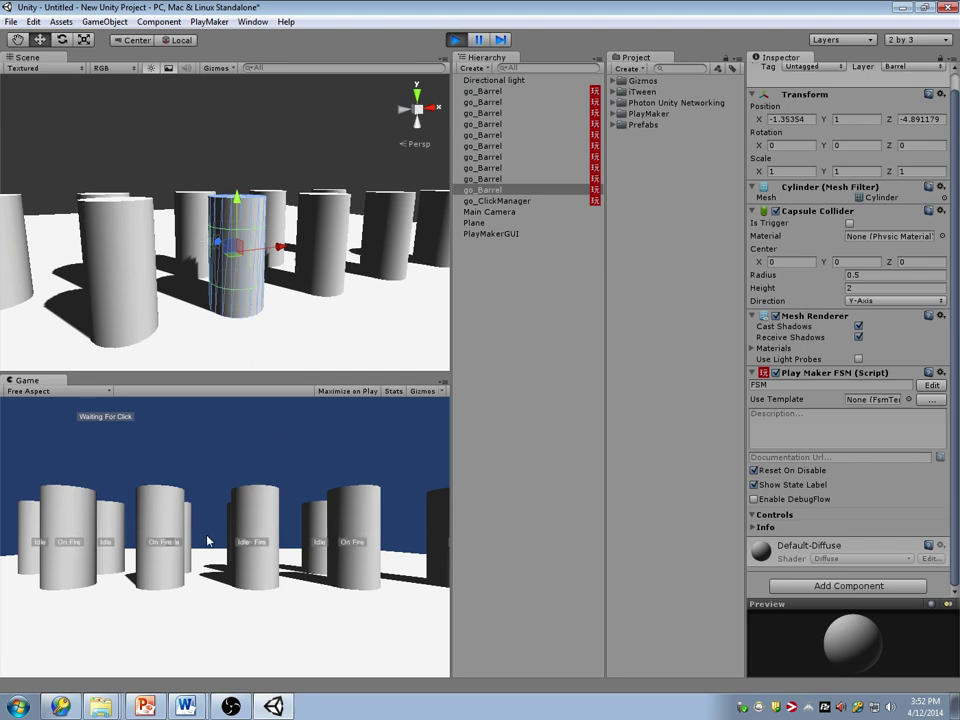
click(255, 543)
click(110, 538)
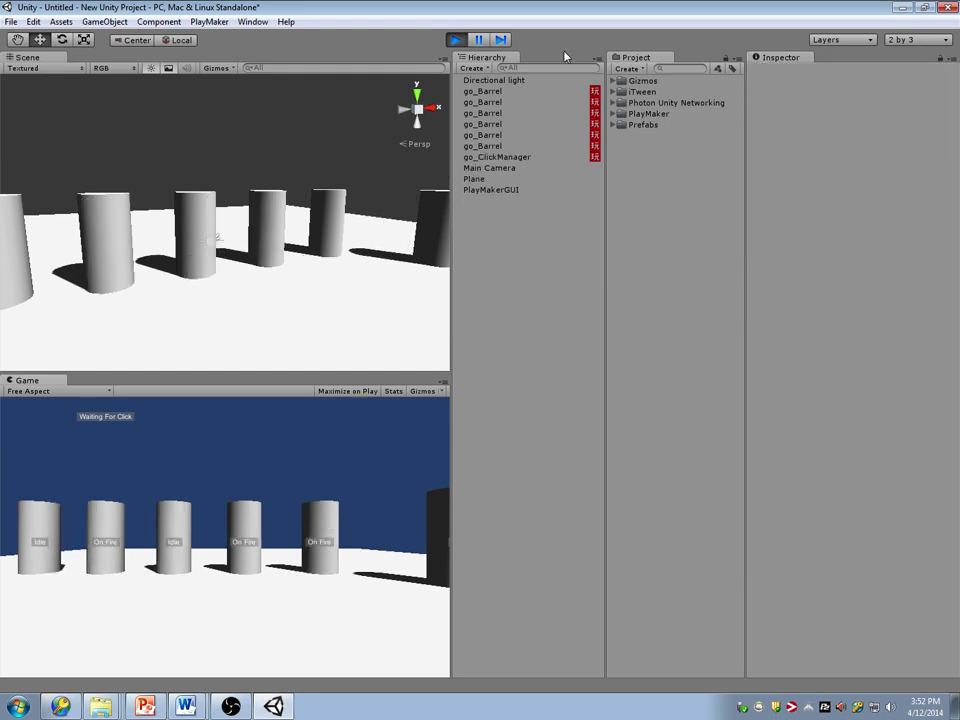
click(456, 40)
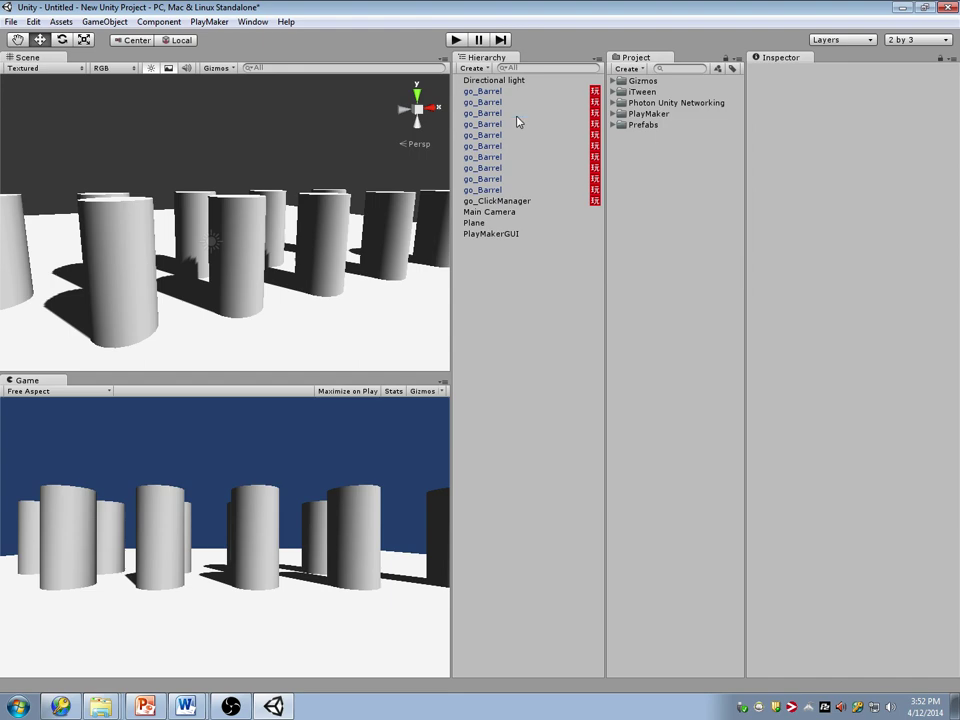
Step: Open the FSM of the go_Barrel prefab for editing from one of the scene barrels
click(516, 114)
click(930, 401)
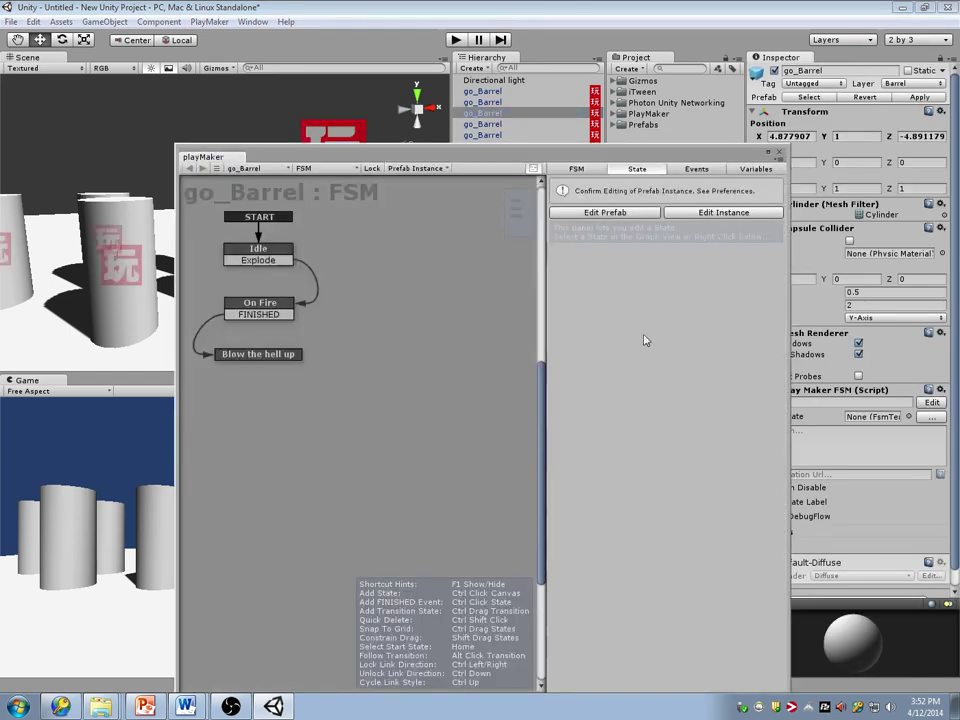
click(595, 158)
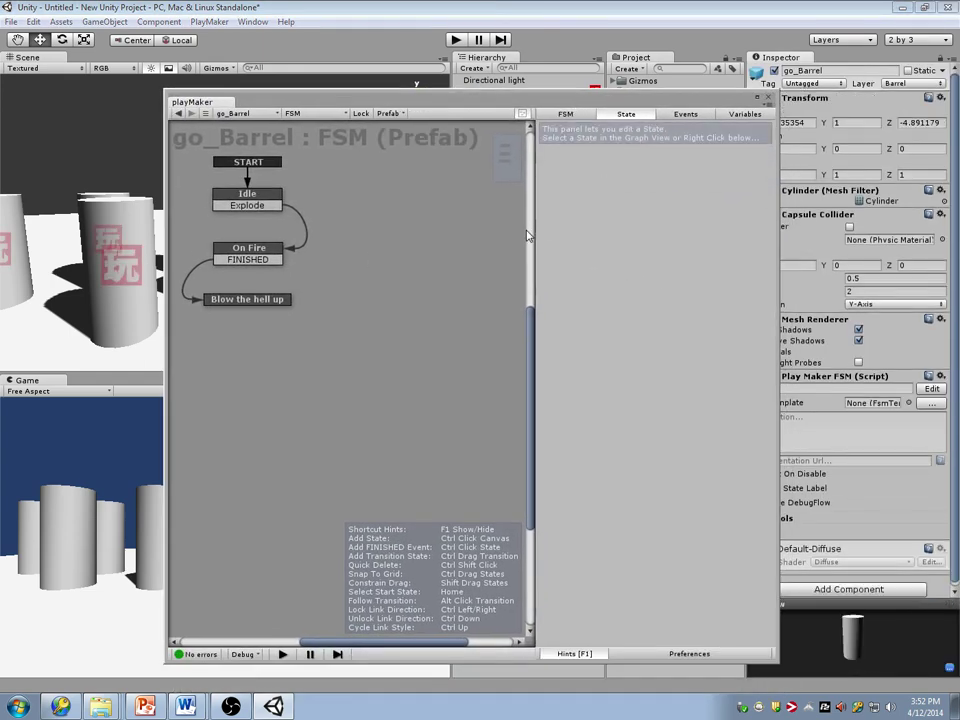
Step: Add a Create Object action to the prefab's Blow the hell up state and close the action browser
click(261, 300)
click(738, 593)
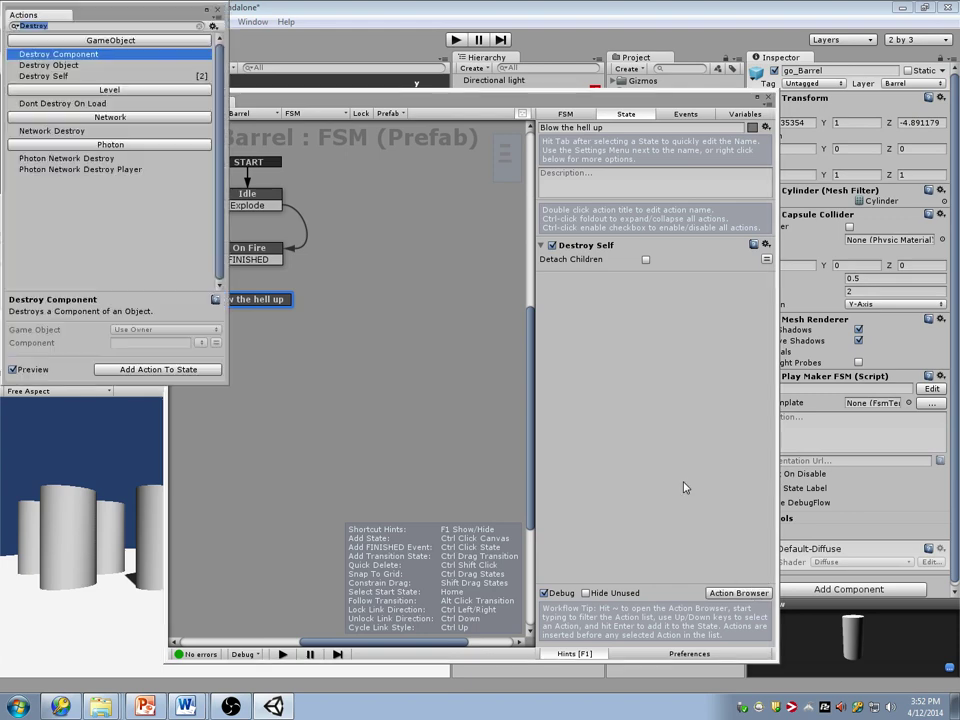
text(Create)
text( Obj)
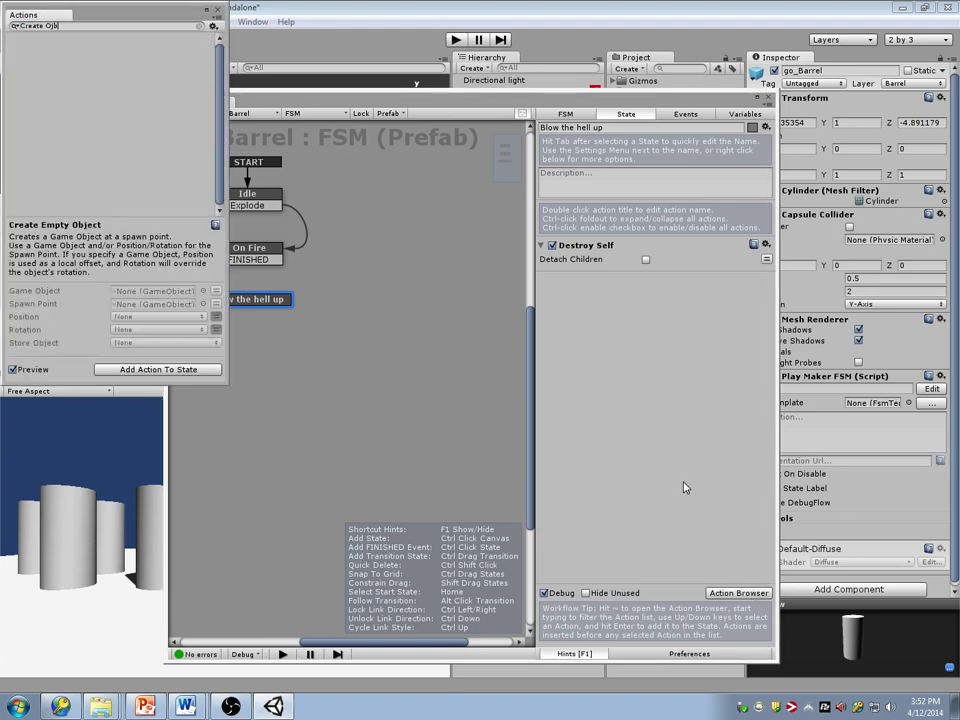
key(Down)
key(Return)
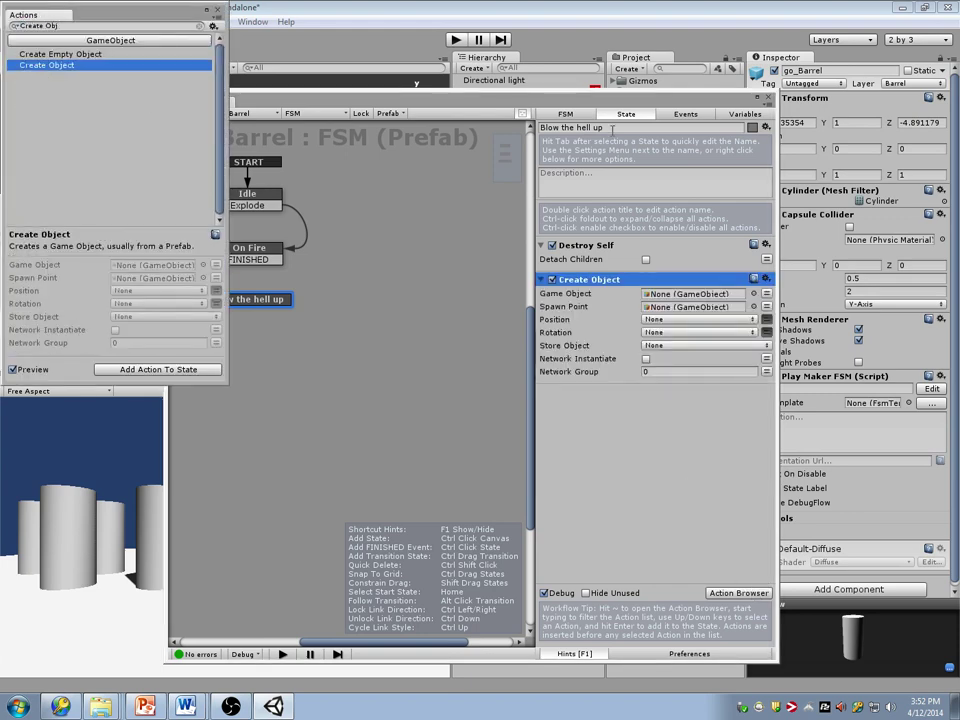
drag(573, 103, 616, 199)
click(218, 10)
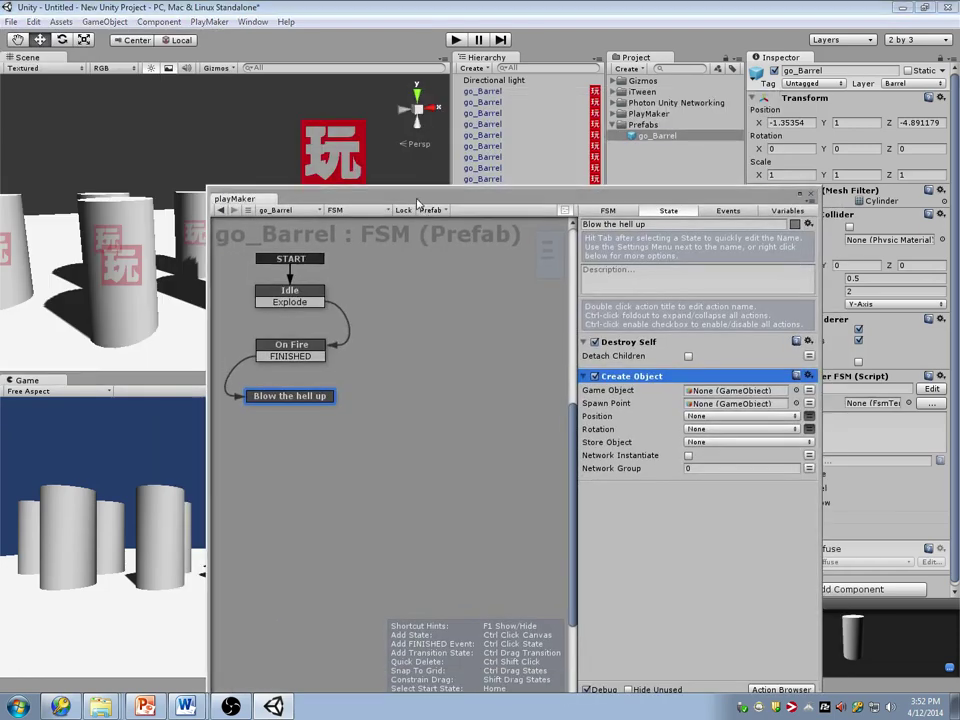
Step: Create a Particle System in the scene among the barrels
drag(416, 199, 599, 167)
click(104, 21)
mouse_move(124, 52)
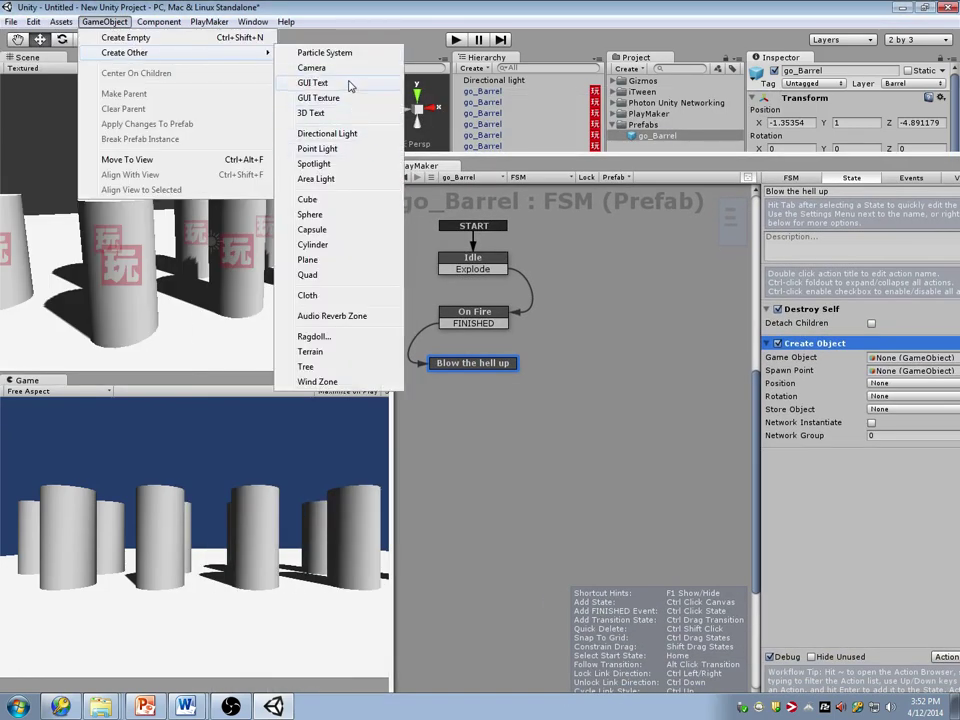
click(325, 53)
scroll(396, 210, down, 10)
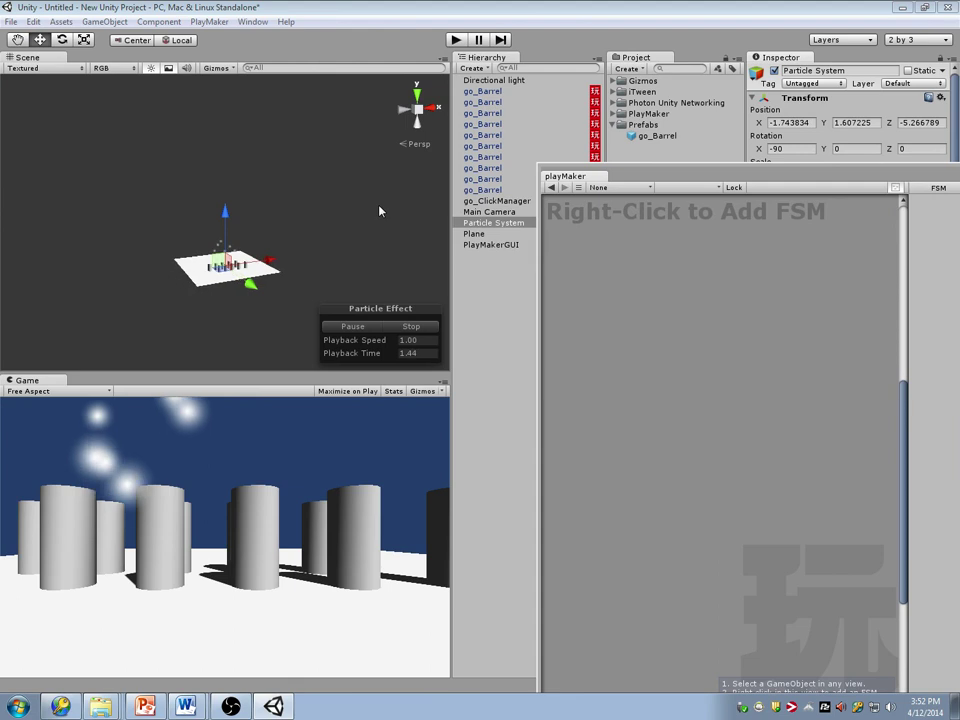
scroll(279, 216, up, 8)
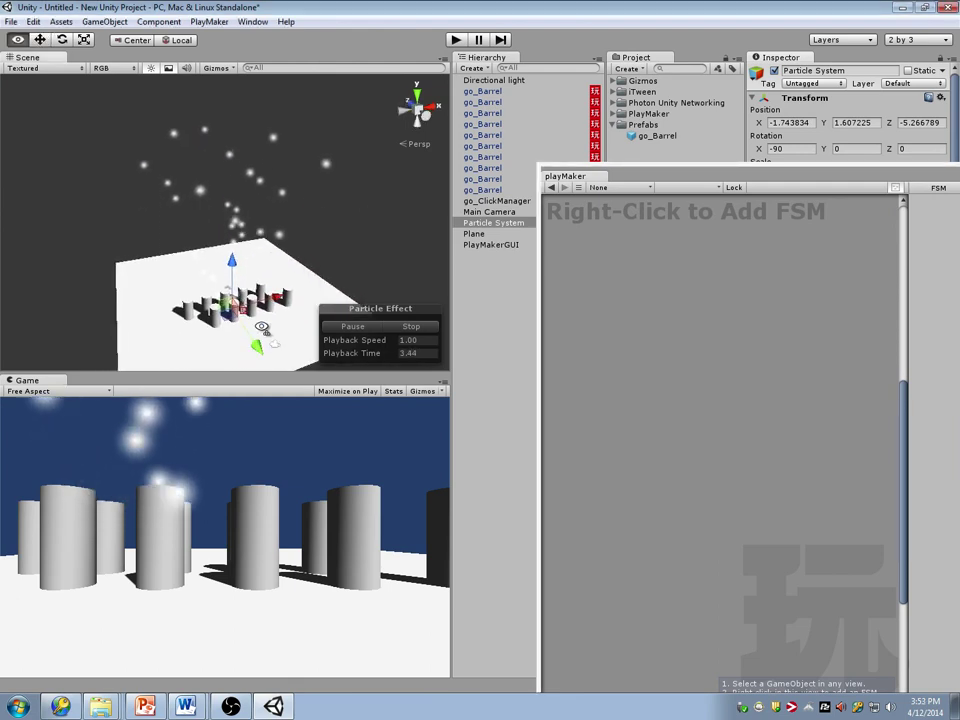
Step: Move the particle system in front of the barrels, to about X 0.65 and Z -6.9
drag(713, 187, 639, 502)
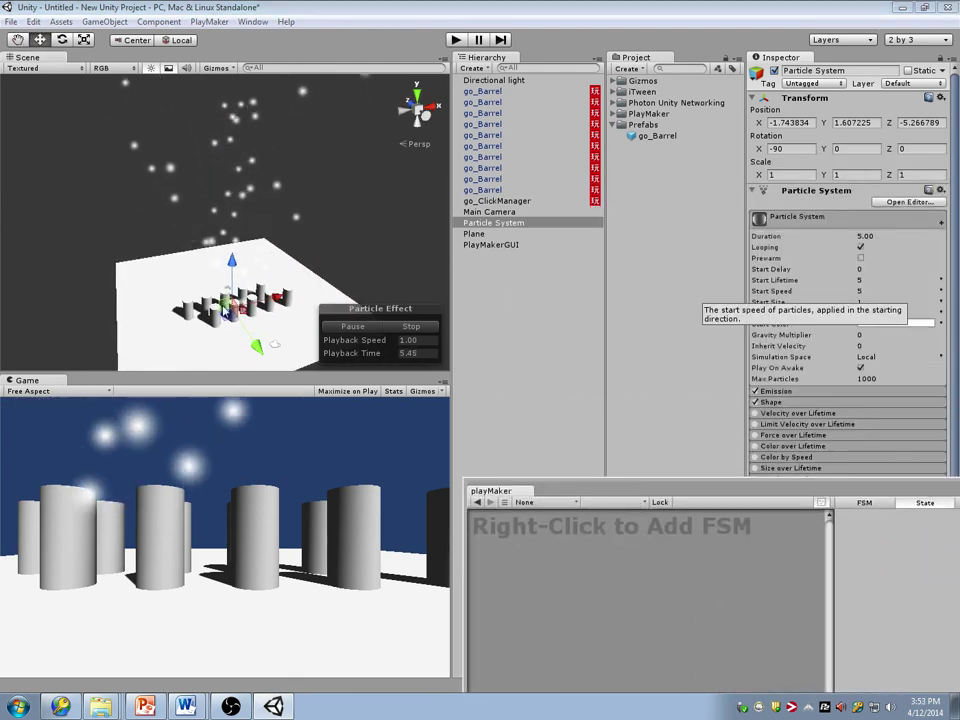
drag(258, 347, 269, 360)
drag(288, 319, 264, 324)
Step: Set the particle system's emission rate to 0
click(776, 391)
click(880, 404)
text(0)
key(Return)
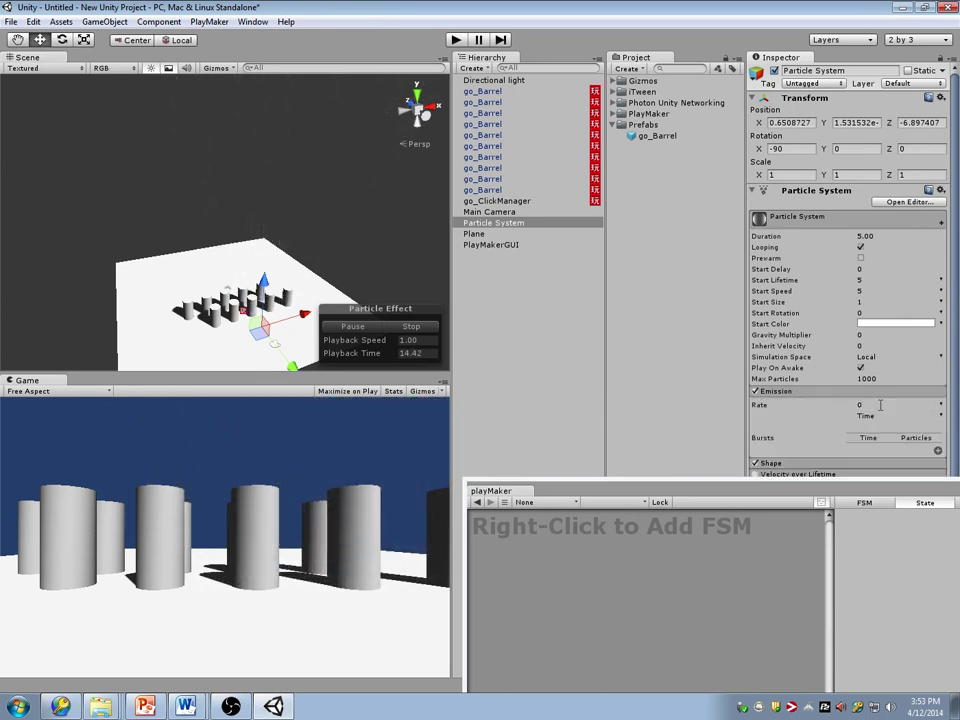
Step: Add an emission burst of 500 particles at time 0.00 and replay the effect preview
click(938, 453)
click(869, 450)
click(905, 450)
text(500)
key(Return)
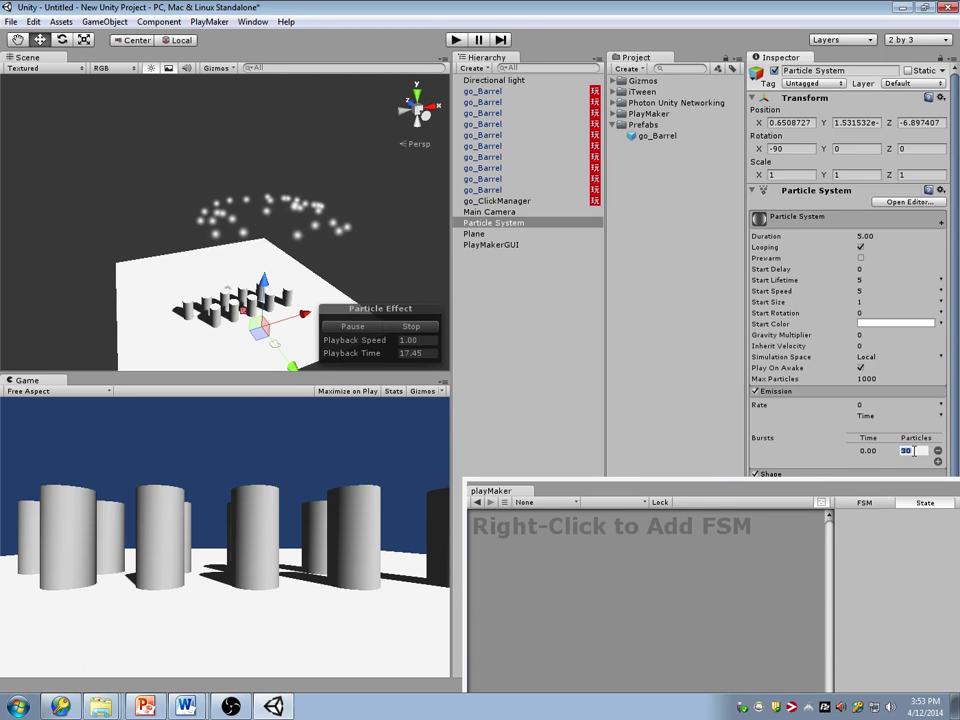
click(411, 326)
click(352, 326)
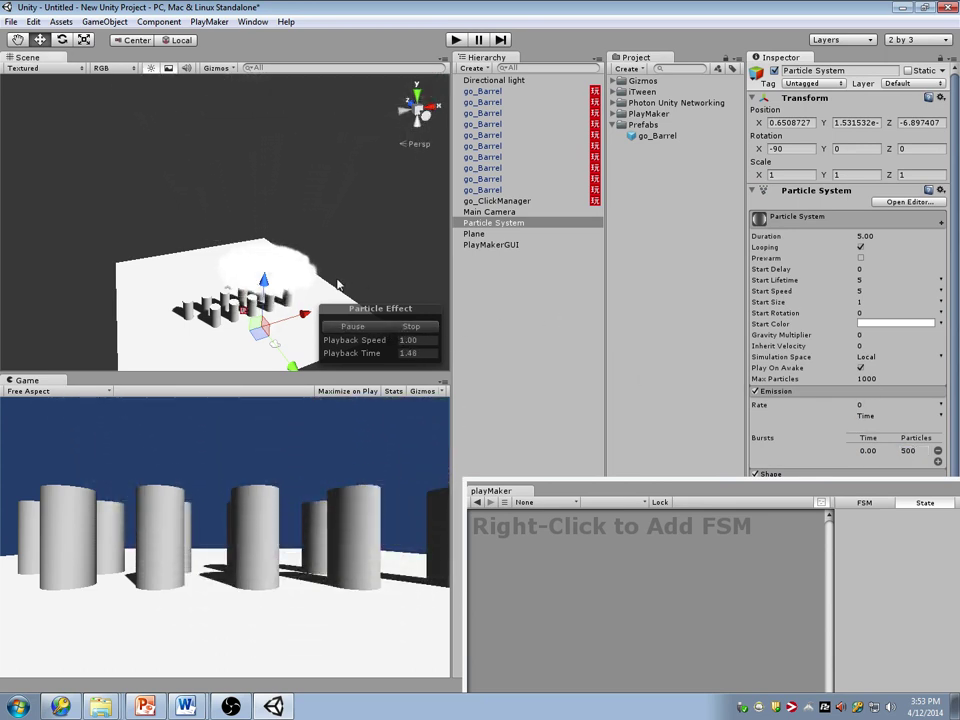
Step: Set the emitter shape to Sphere and enable Random Direction
scroll(953, 369, down, 3)
drag(953, 369, 953, 380)
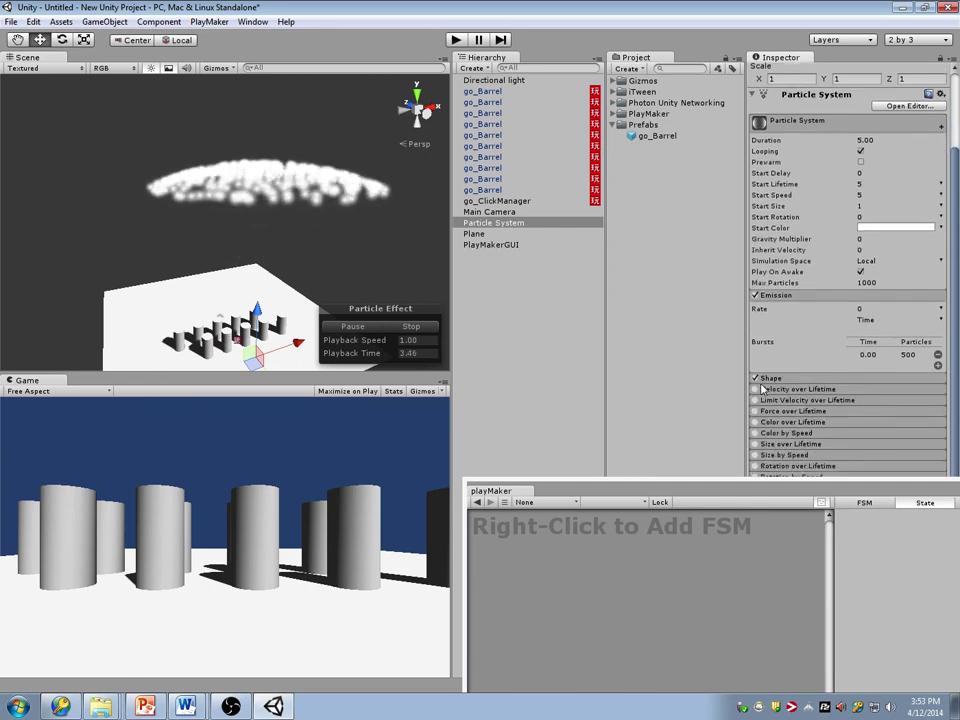
click(775, 381)
click(885, 395)
click(889, 406)
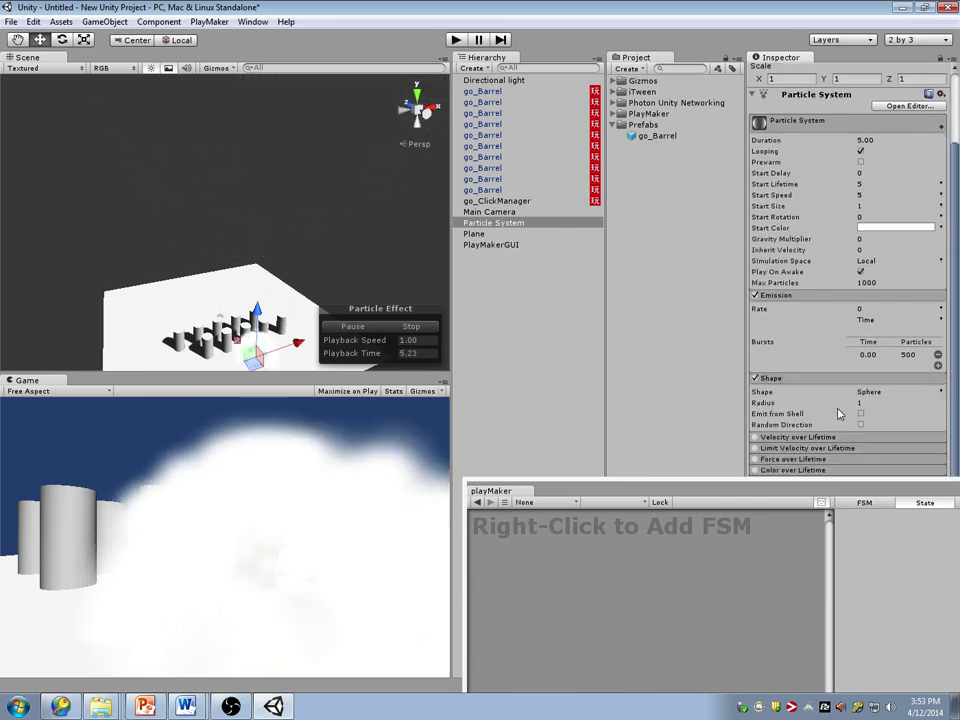
click(861, 425)
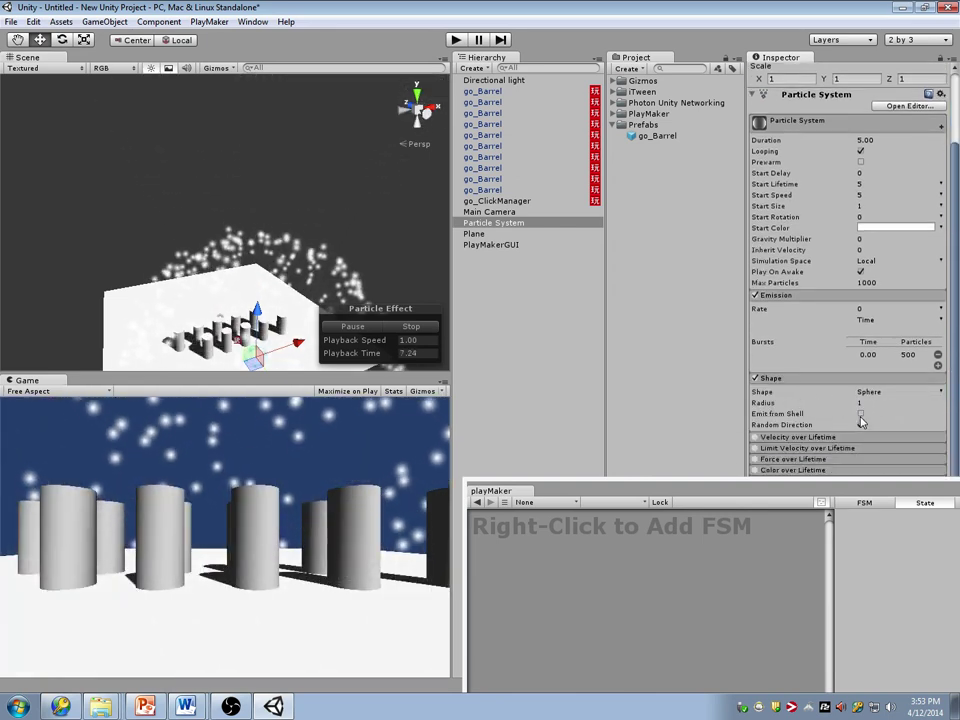
Step: Set the sphere emitter's radius to 0.5 and the particles' start lifetime to 0.5
click(867, 403)
text(0.5)
key(Return)
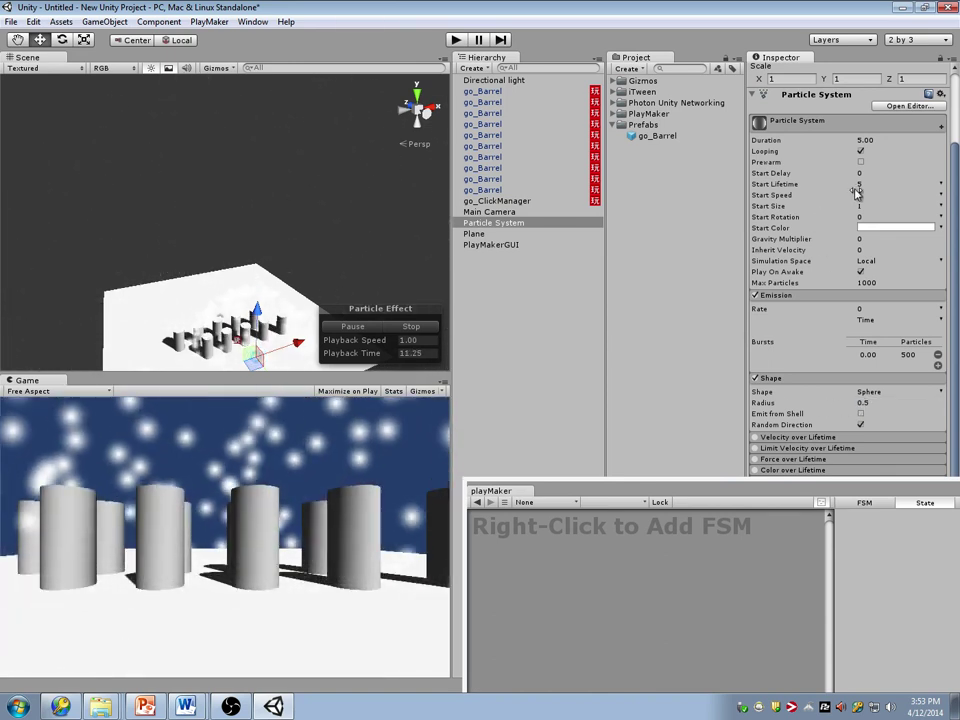
click(874, 184)
text(0.5)
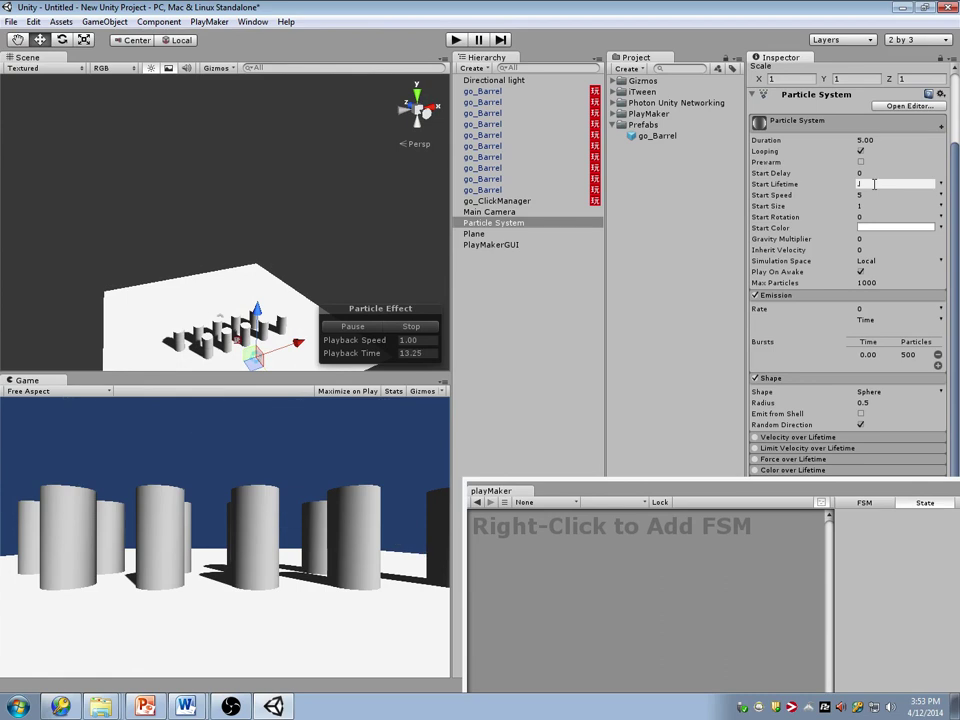
key(Return)
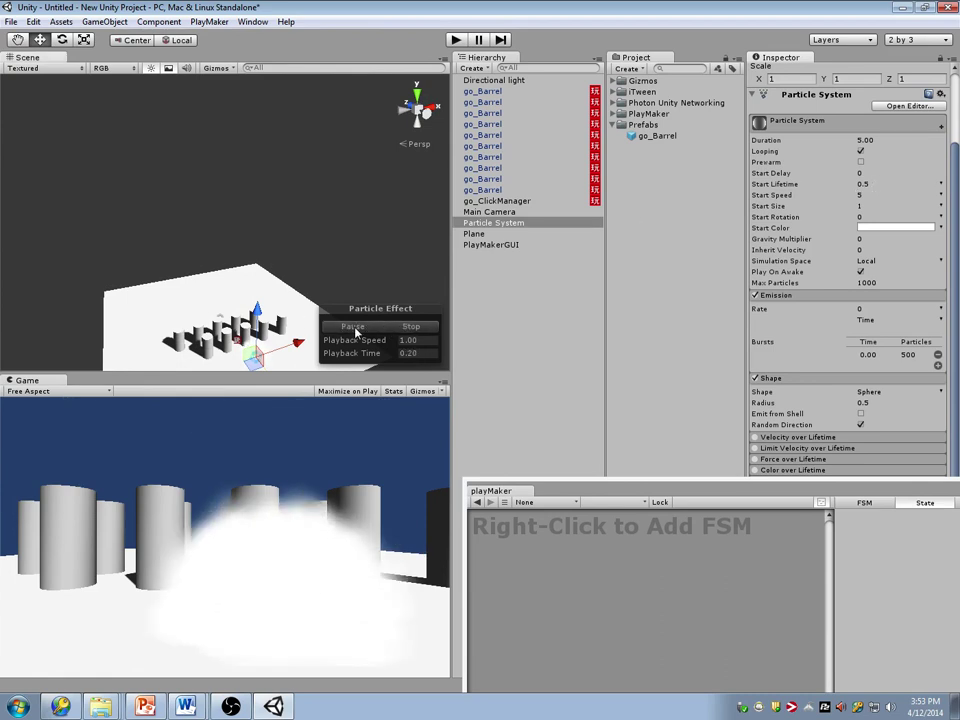
Step: Enable Color over Lifetime and make the gradient's start colour red (255, 0, 0)
click(869, 206)
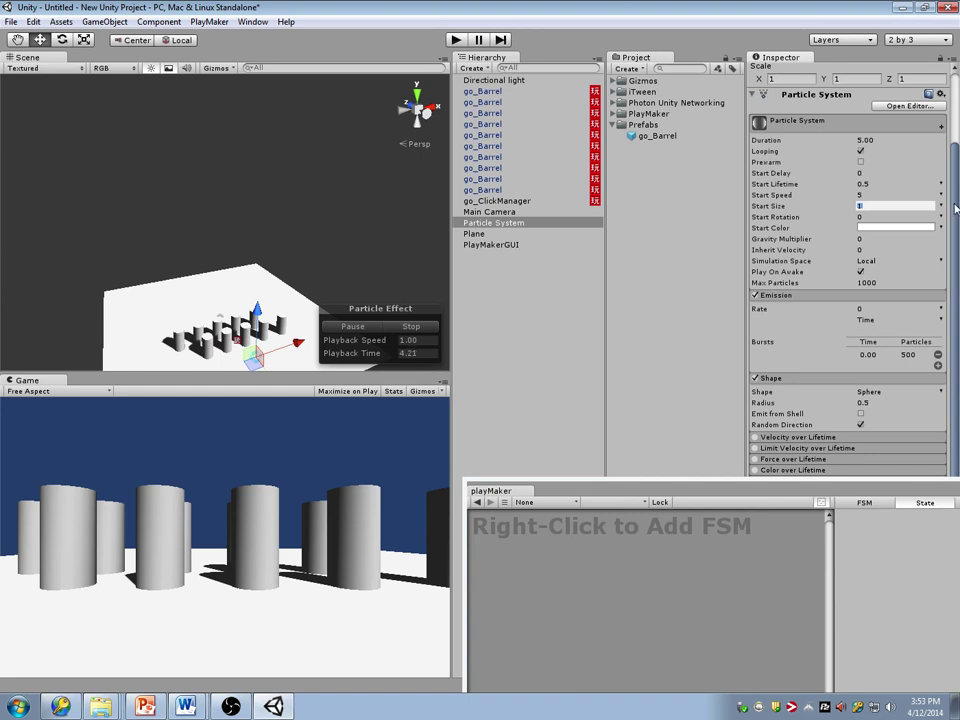
scroll(955, 207, down, 3)
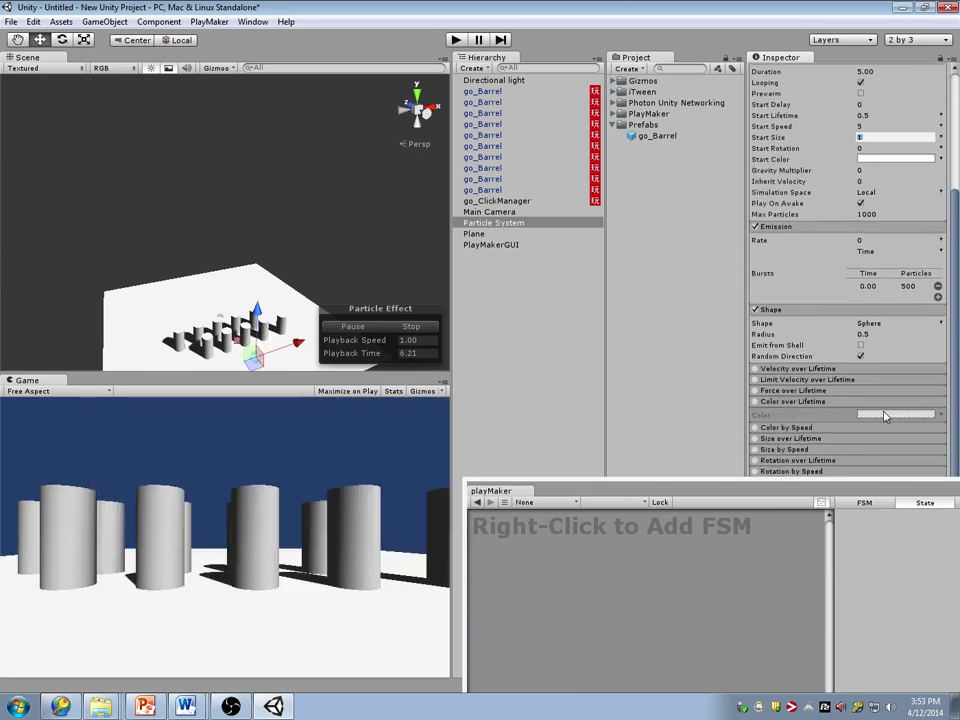
click(755, 401)
click(855, 413)
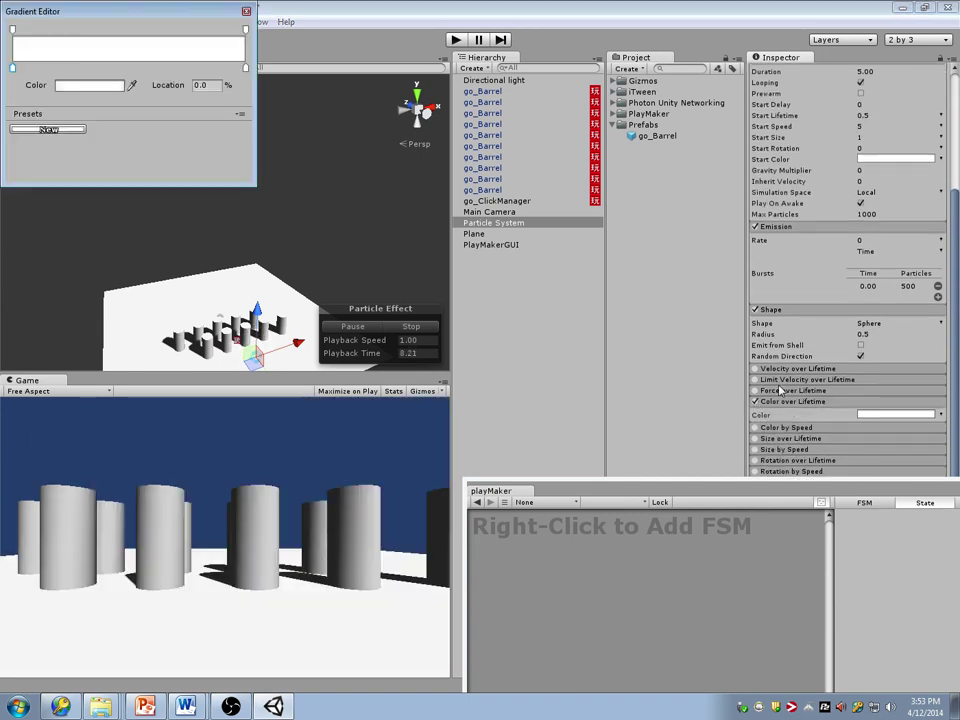
click(65, 88)
click(112, 57)
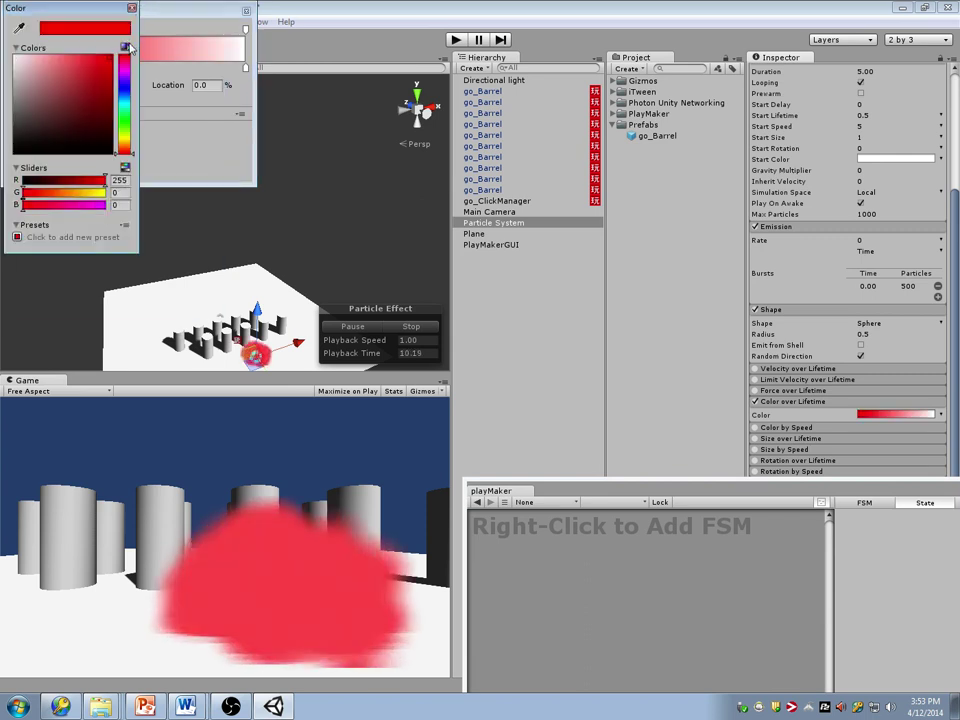
click(131, 8)
Step: Set the colour at the gradient's 100% end to black (0, 0, 0)
click(246, 68)
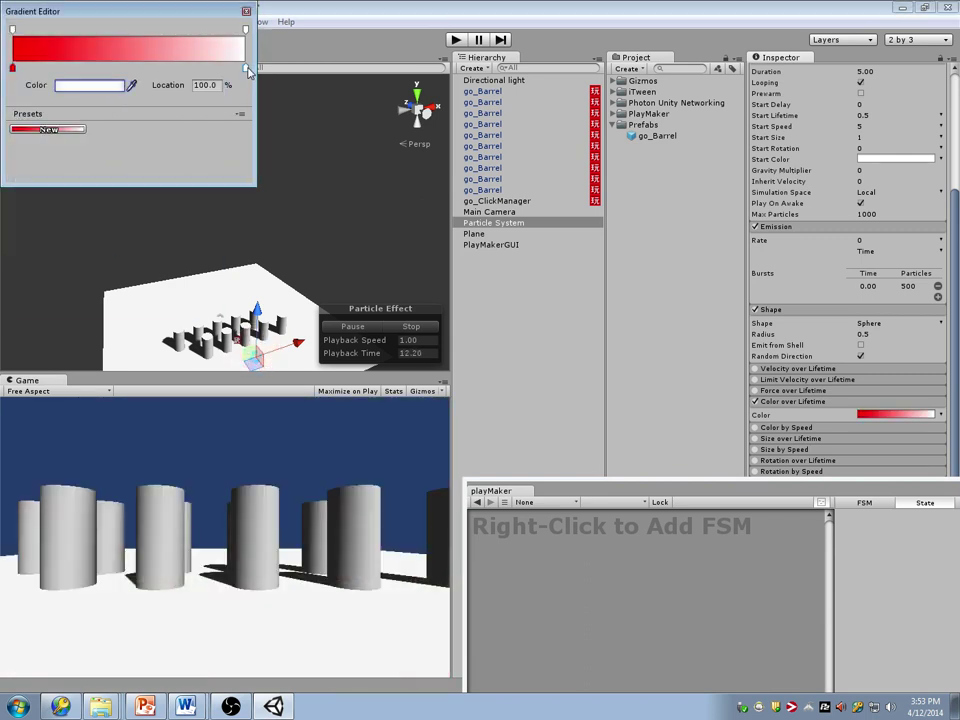
click(90, 85)
drag(20, 135, 25, 167)
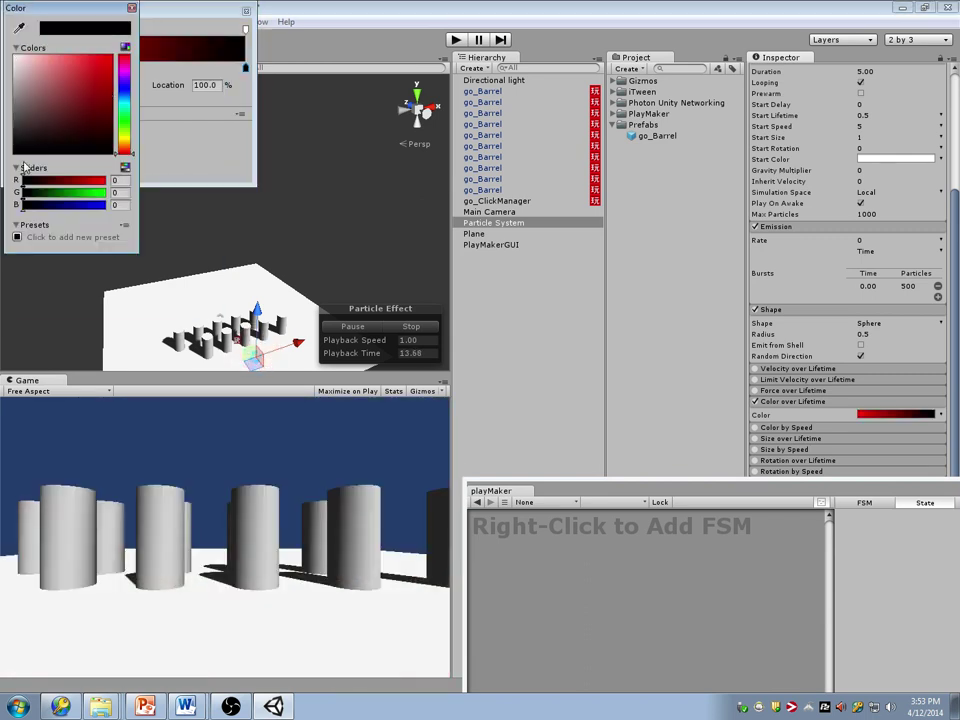
click(131, 8)
Step: Make the gradient's end fully transparent, place another black colour key at 45.3%, and close the gradient editor
click(246, 29)
drag(97, 87, 57, 90)
drag(244, 68, 121, 72)
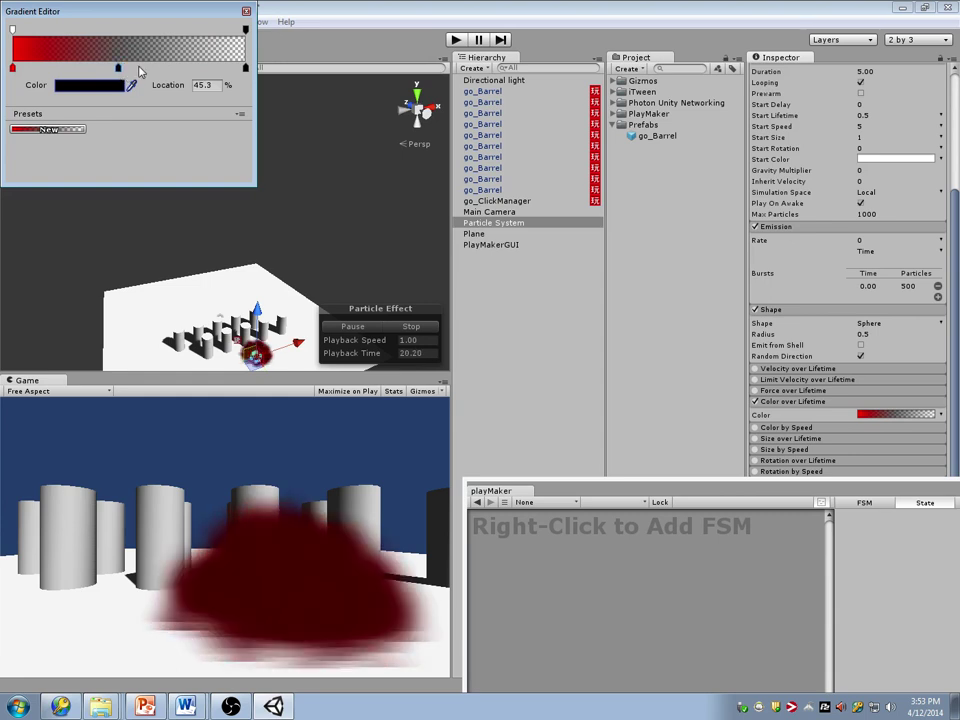
click(246, 12)
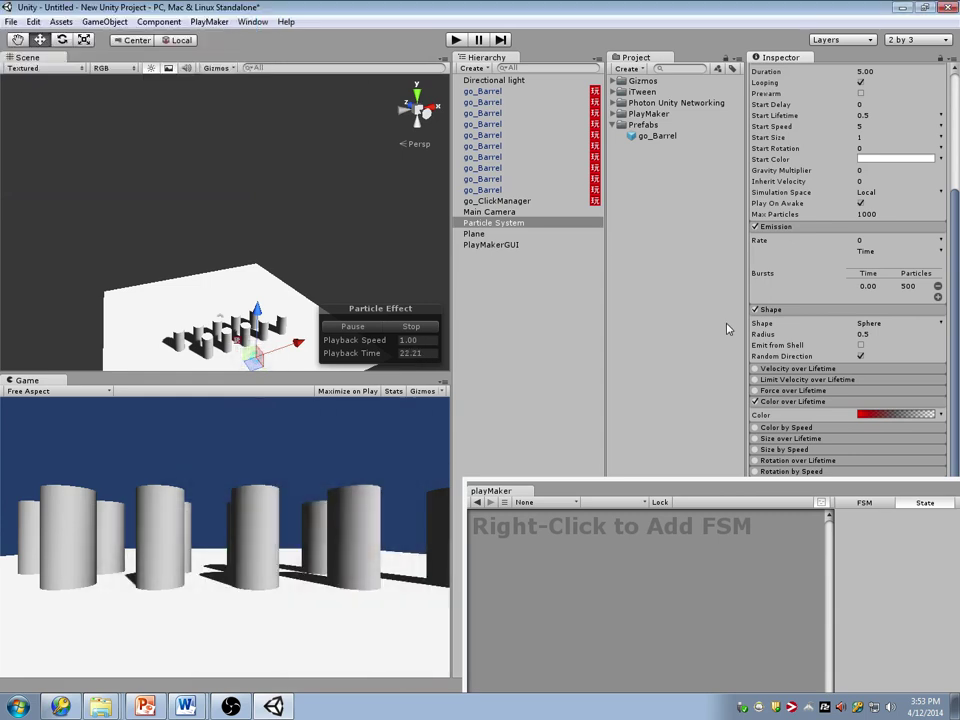
Step: Replay the particle effect to examine the red-to-black fading burst
drag(955, 363, 957, 270)
click(411, 327)
click(354, 326)
click(356, 328)
Step: Add an orange colour key at 11.2% to the Color over Lifetime gradient and replay the effect
scroll(937, 393, down, 3)
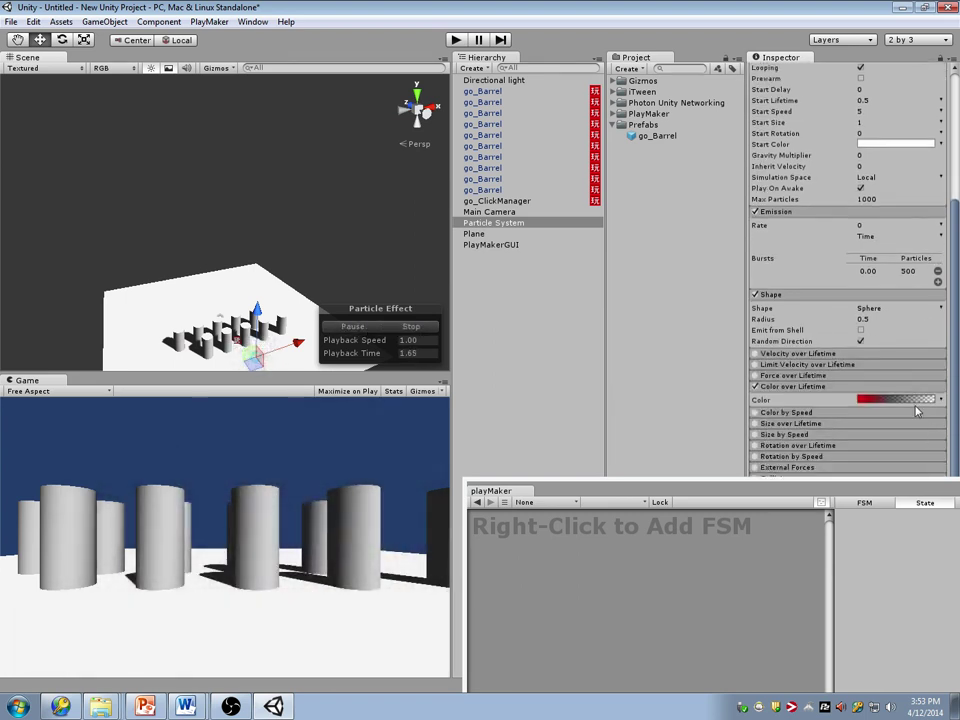
click(895, 400)
click(40, 67)
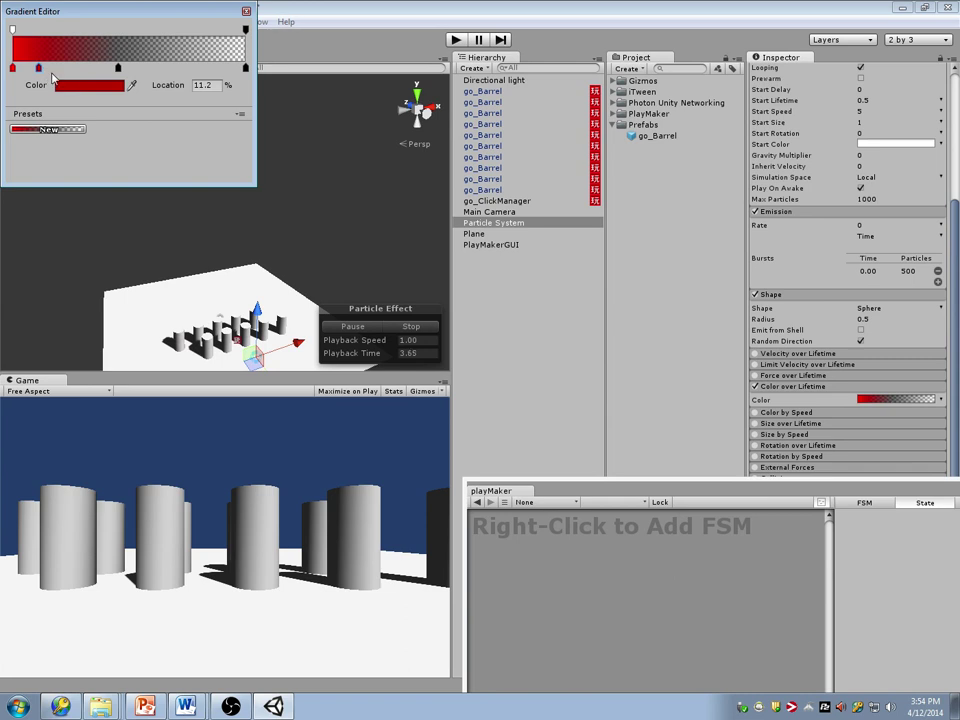
click(89, 85)
drag(124, 110, 128, 148)
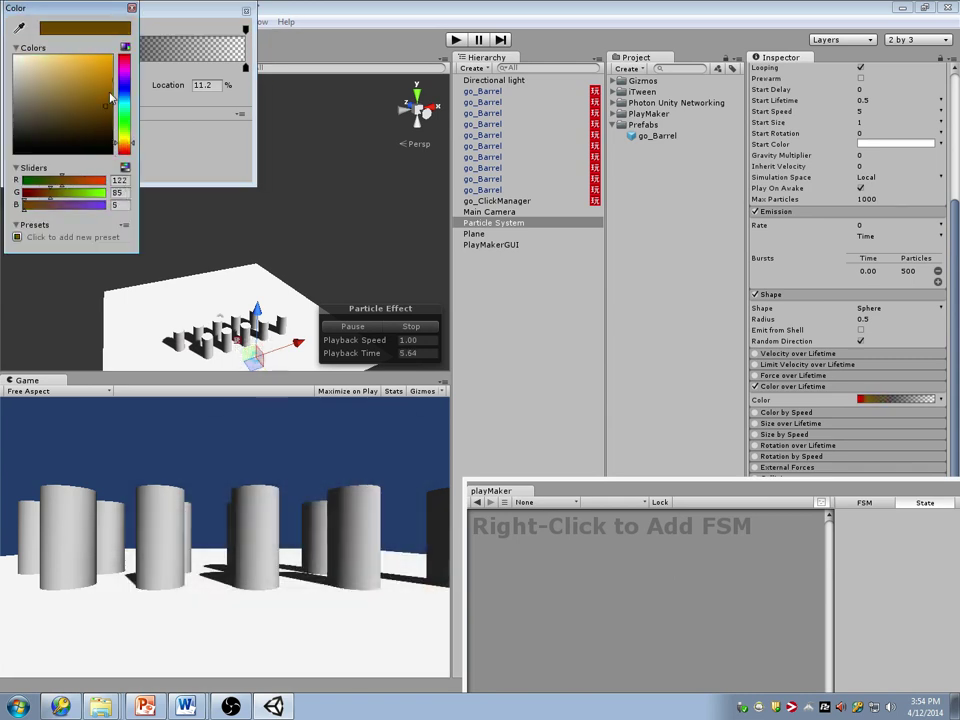
click(136, 15)
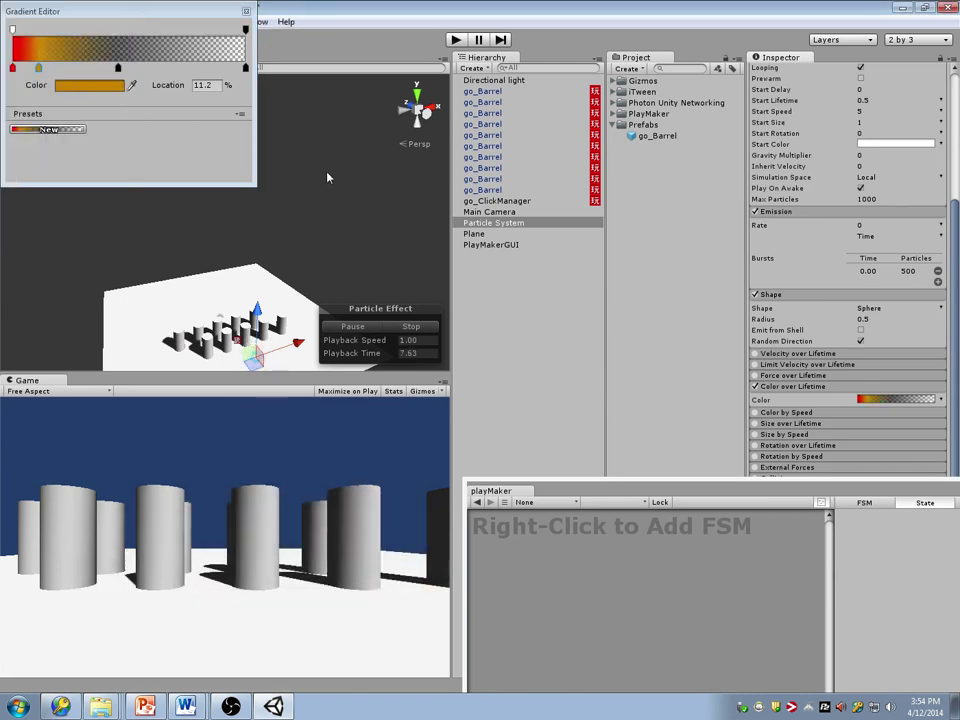
click(415, 335)
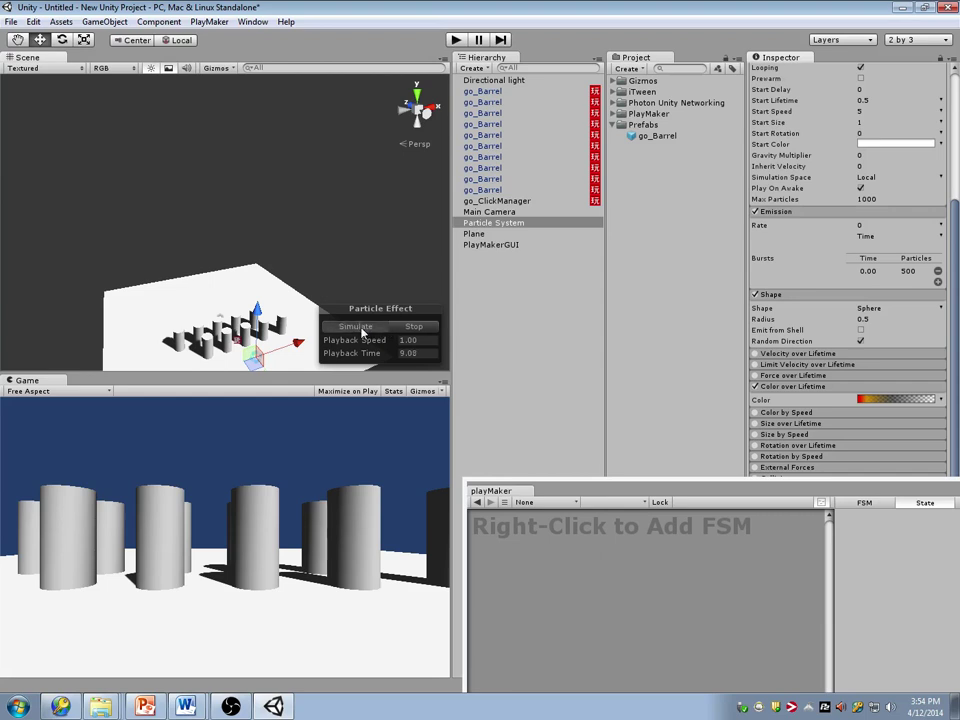
click(360, 329)
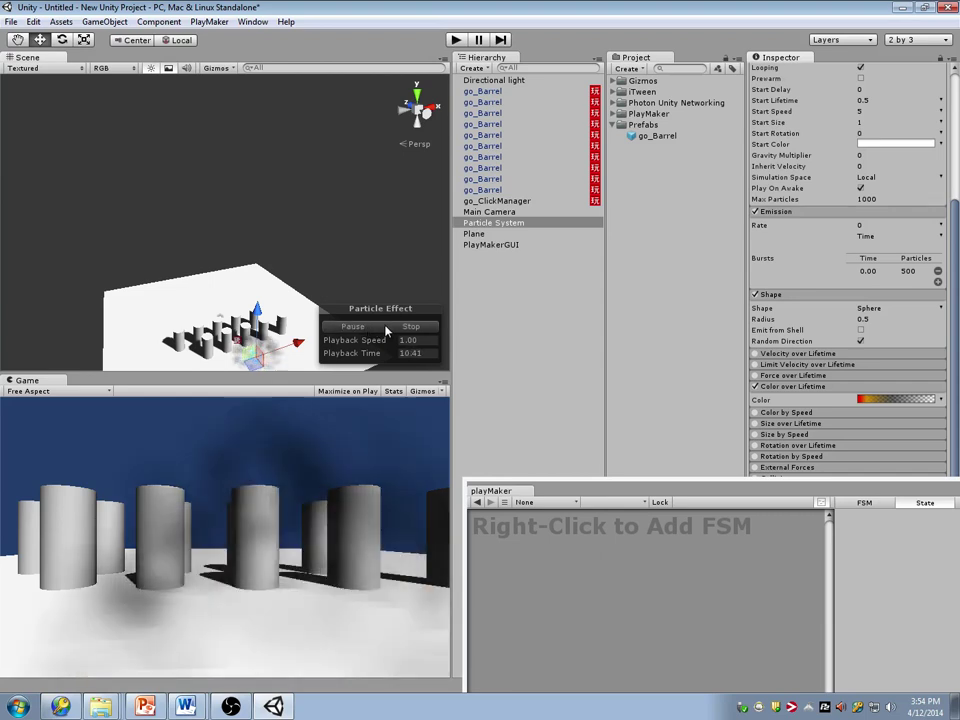
Step: Close the playMaker editor and rename the particle system ps_Explode
drag(888, 500, 882, 297)
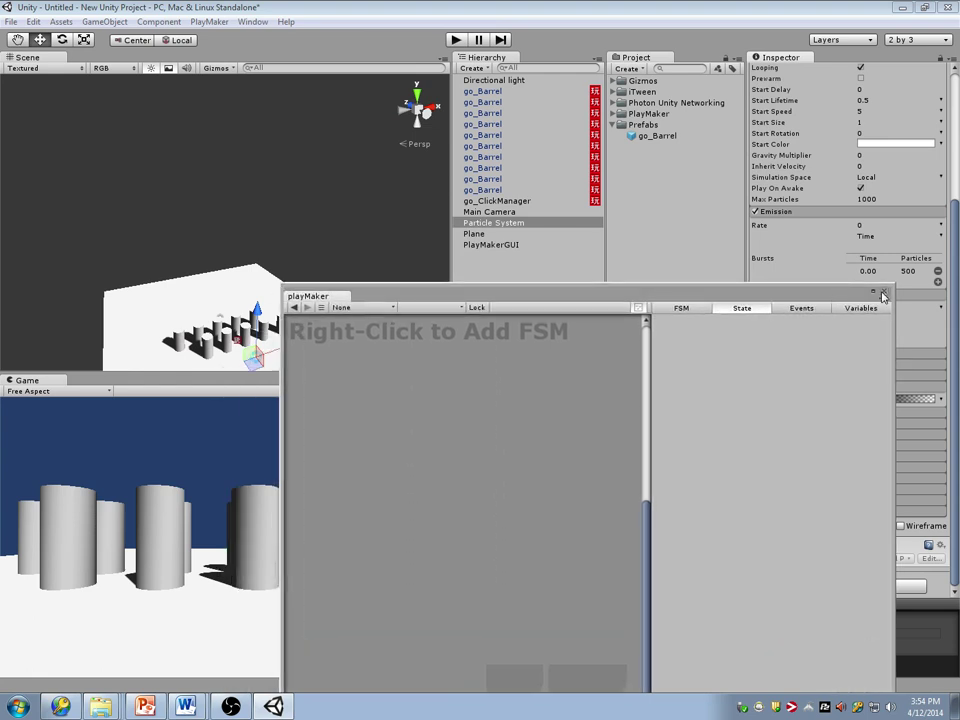
click(883, 292)
scroll(858, 90, up, 5)
click(842, 69)
text(ps_Explode)
key(Return)
Step: Save ps_Explode as a prefab in the Prefabs folder
drag(485, 244, 645, 125)
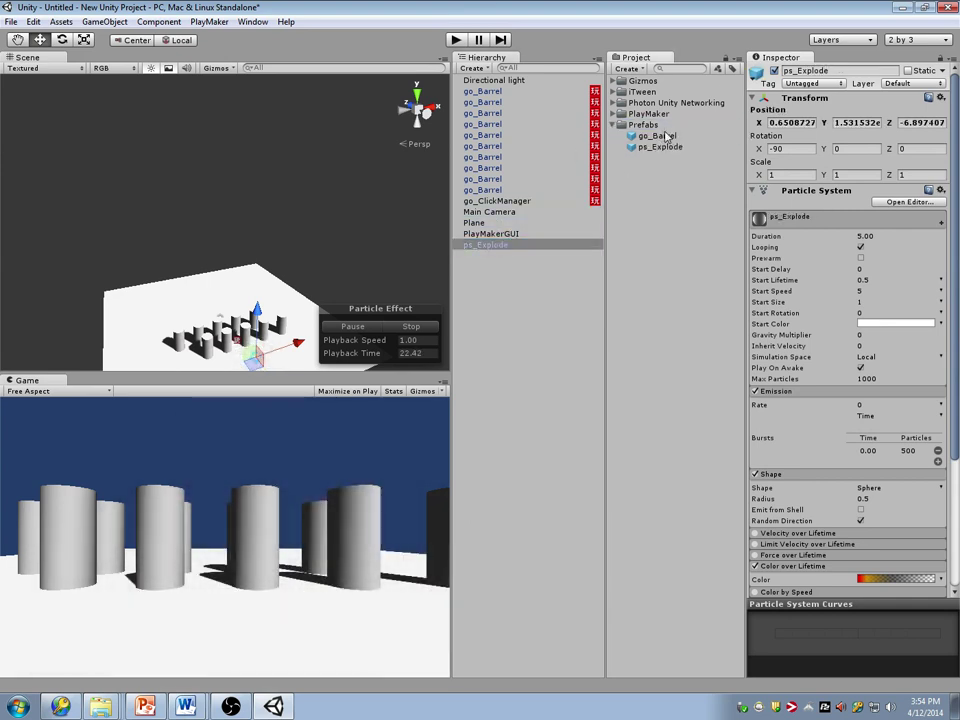
click(657, 135)
click(621, 148)
click(647, 137)
click(651, 147)
Step: Open a scene barrel's FSM, switch to editing its prefab, and move the editor clear of the Project assets
click(527, 202)
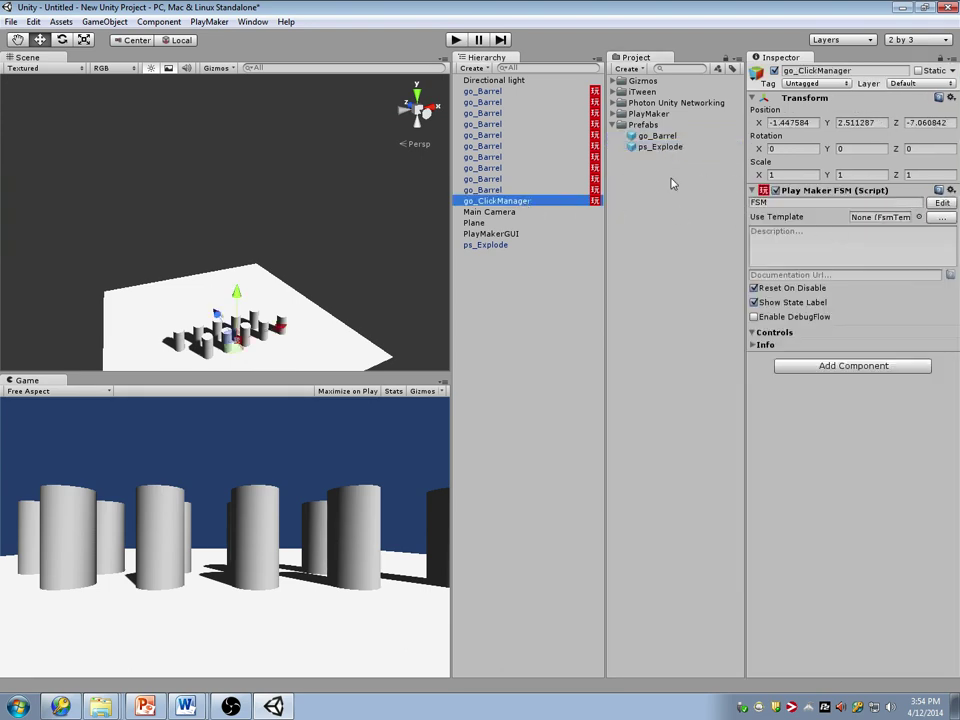
click(560, 180)
click(929, 402)
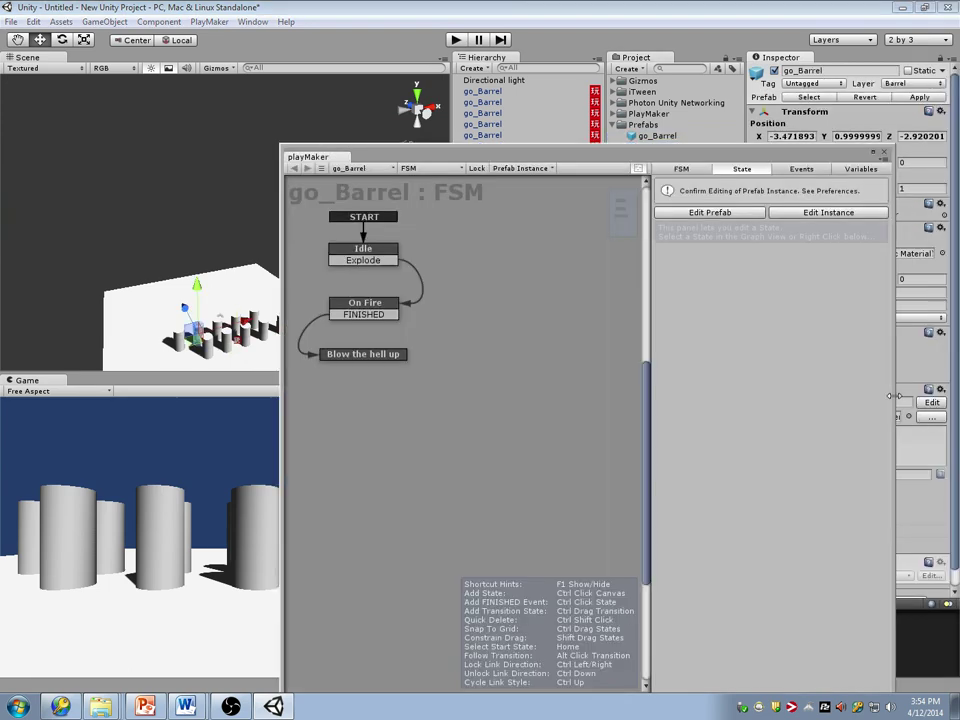
click(366, 354)
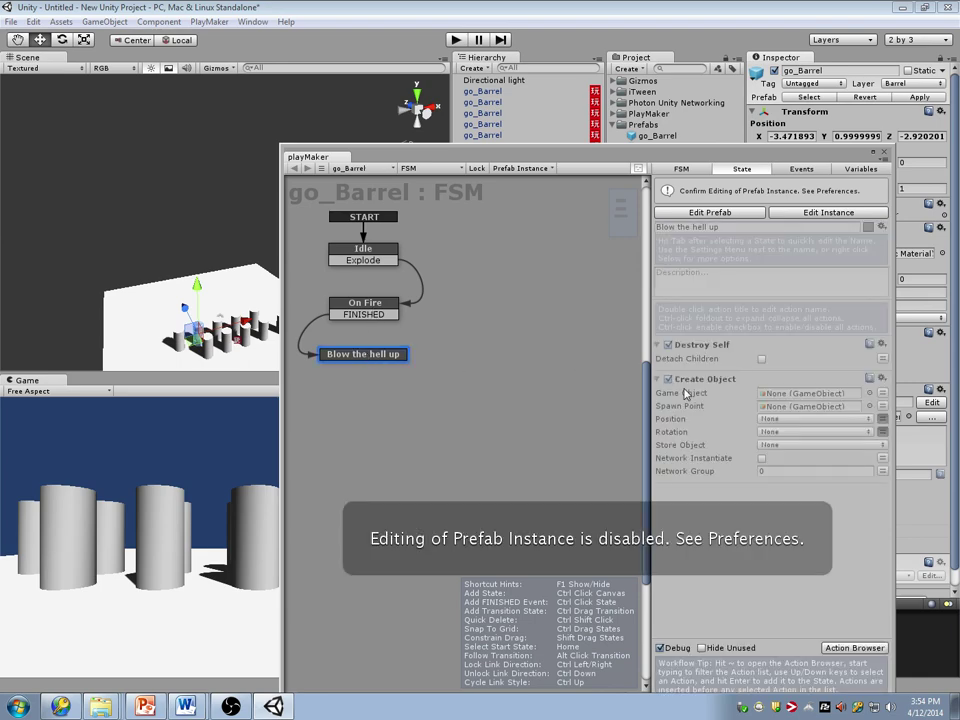
click(730, 214)
drag(741, 157, 451, 184)
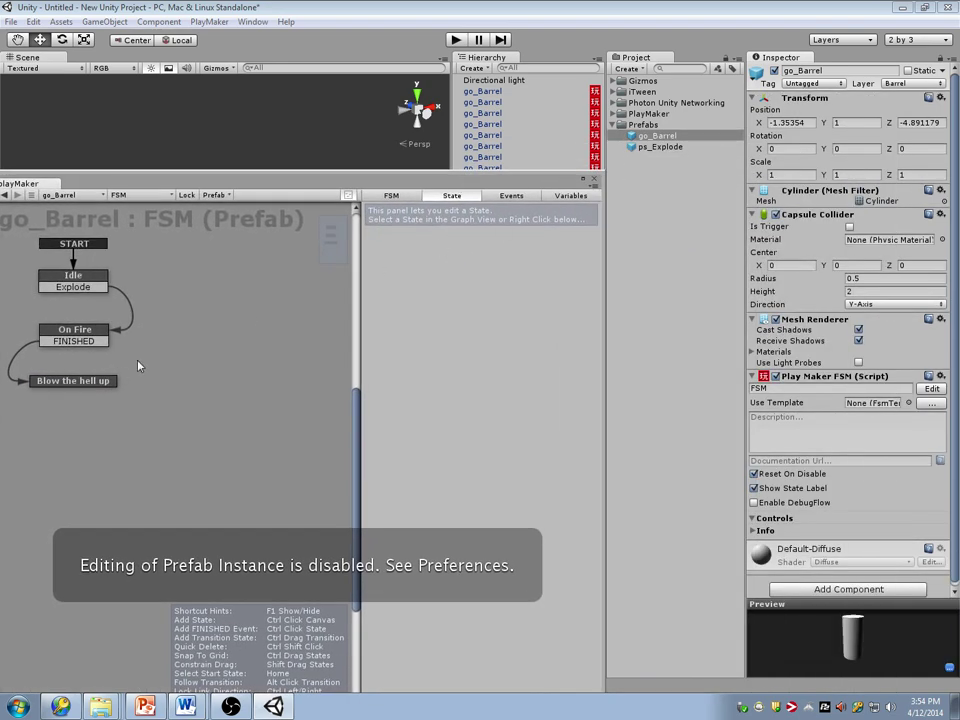
Step: In the Blow the hell up state's Create Object action, set Game Object to ps_Explode and Spawn Point to go_Barrel
click(73, 380)
drag(568, 320, 521, 380)
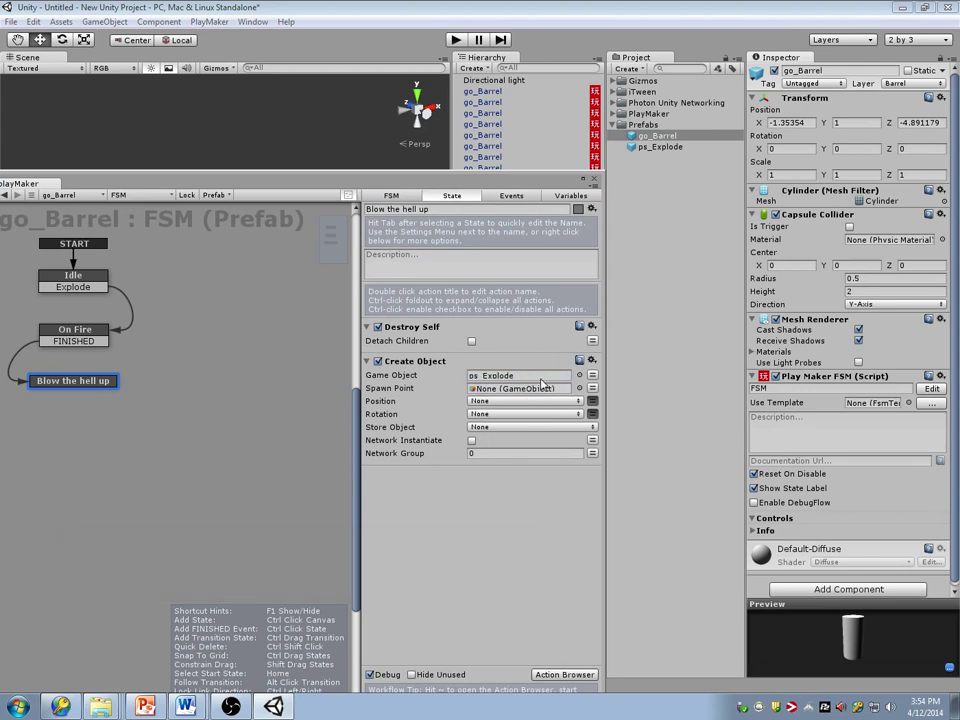
click(592, 389)
click(596, 388)
drag(550, 182, 525, 214)
drag(658, 134, 487, 420)
Step: Play-test the explosion effect by setting off several barrels, and stop the game
drag(492, 212, 935, 148)
click(455, 39)
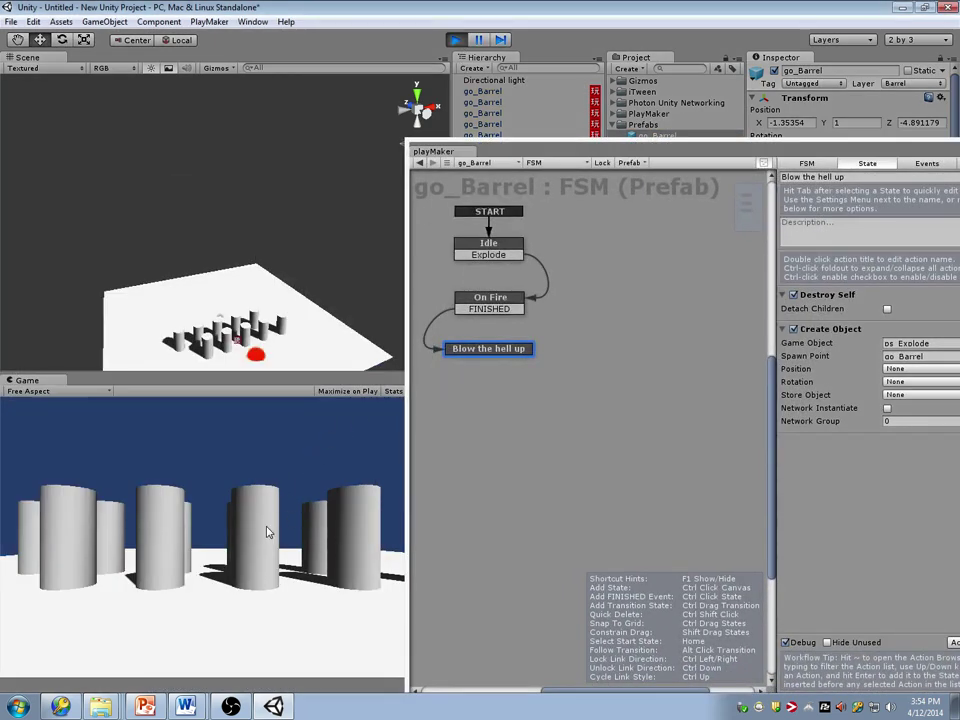
key(ctrl+p)
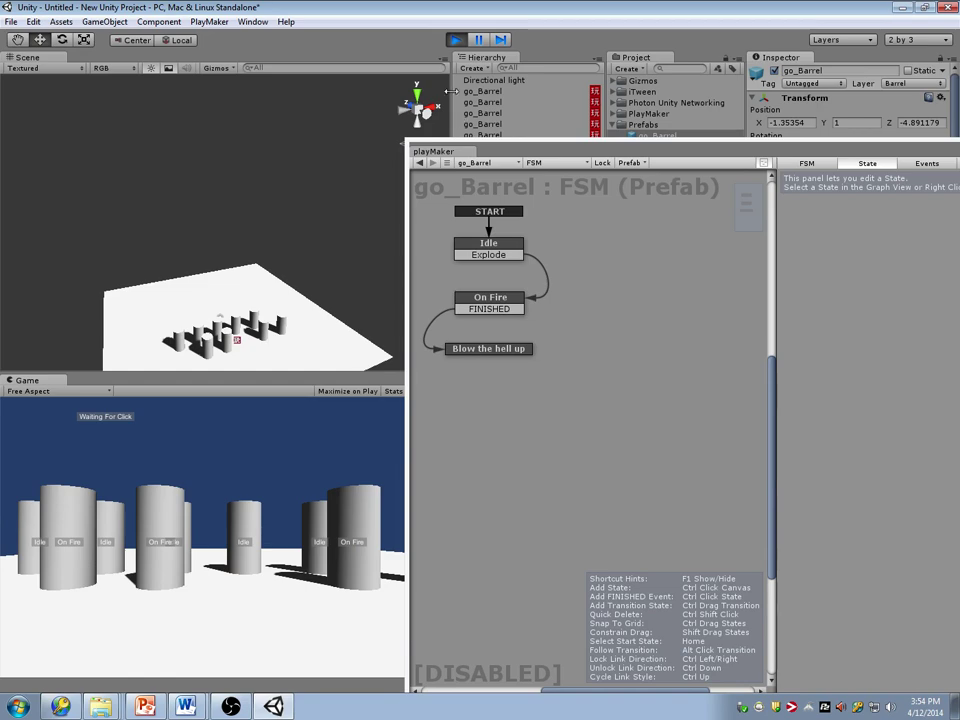
click(455, 40)
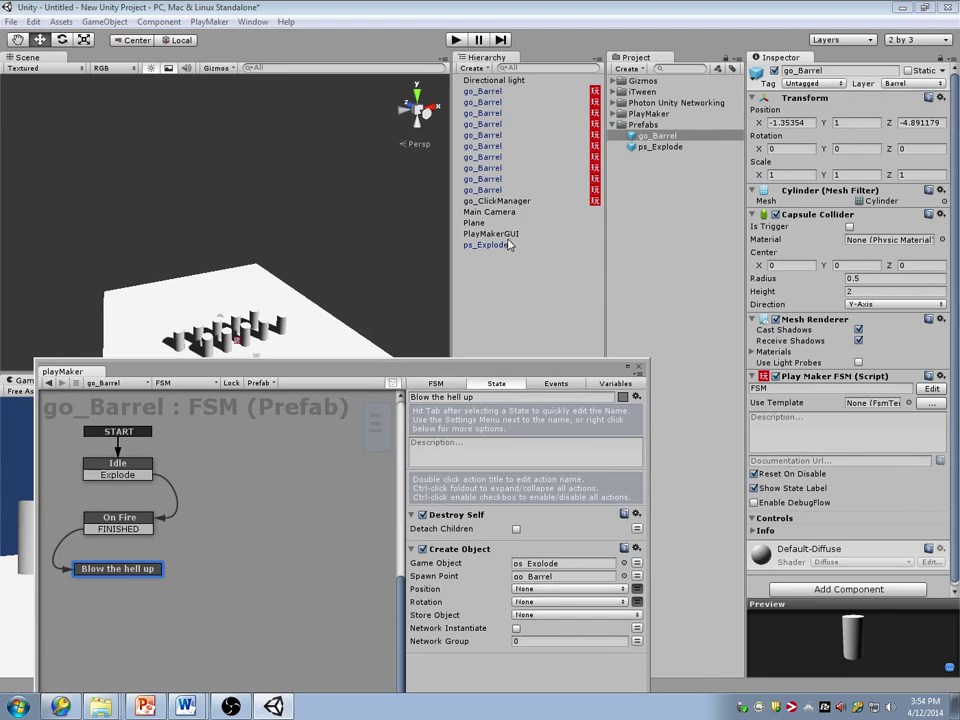
Step: Delete the ps_Explode instance from the scene, keeping its prefab
click(509, 245)
key(Delete)
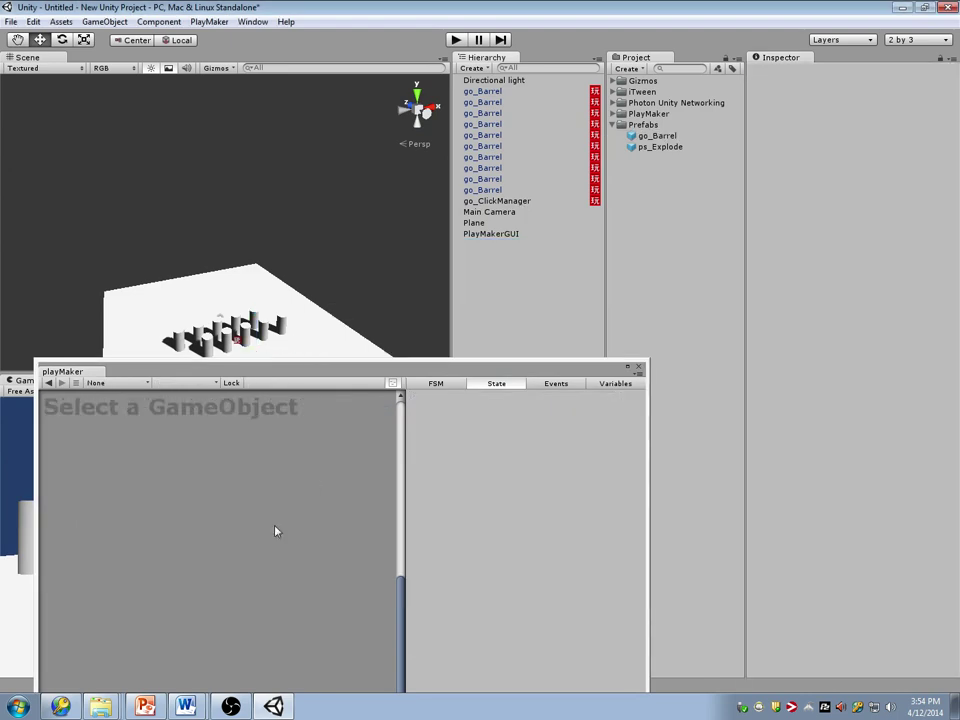
click(18, 707)
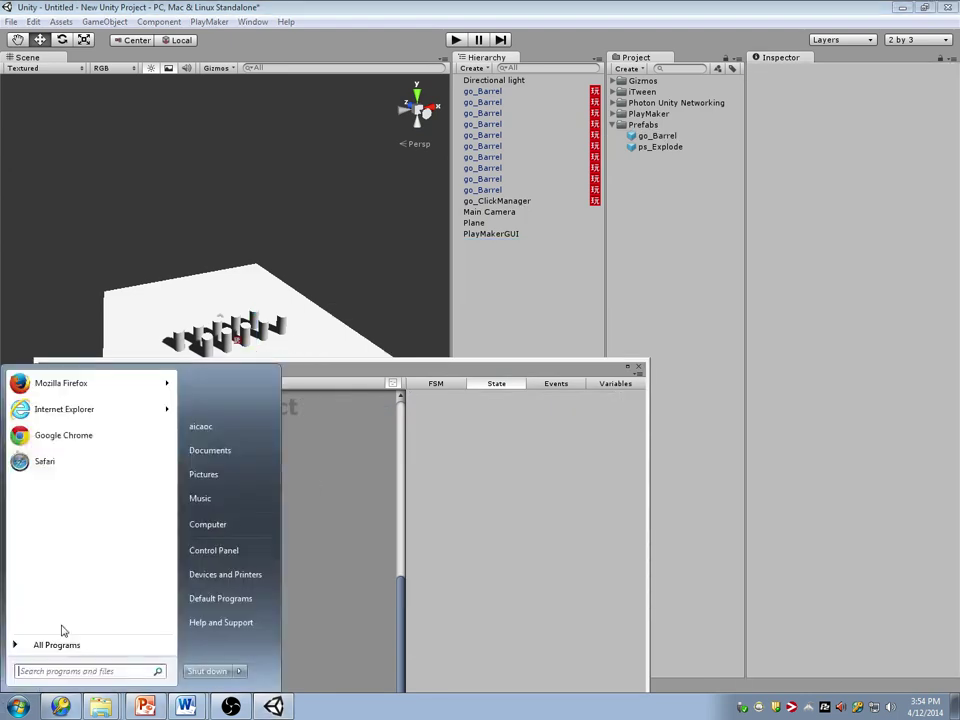
click(108, 440)
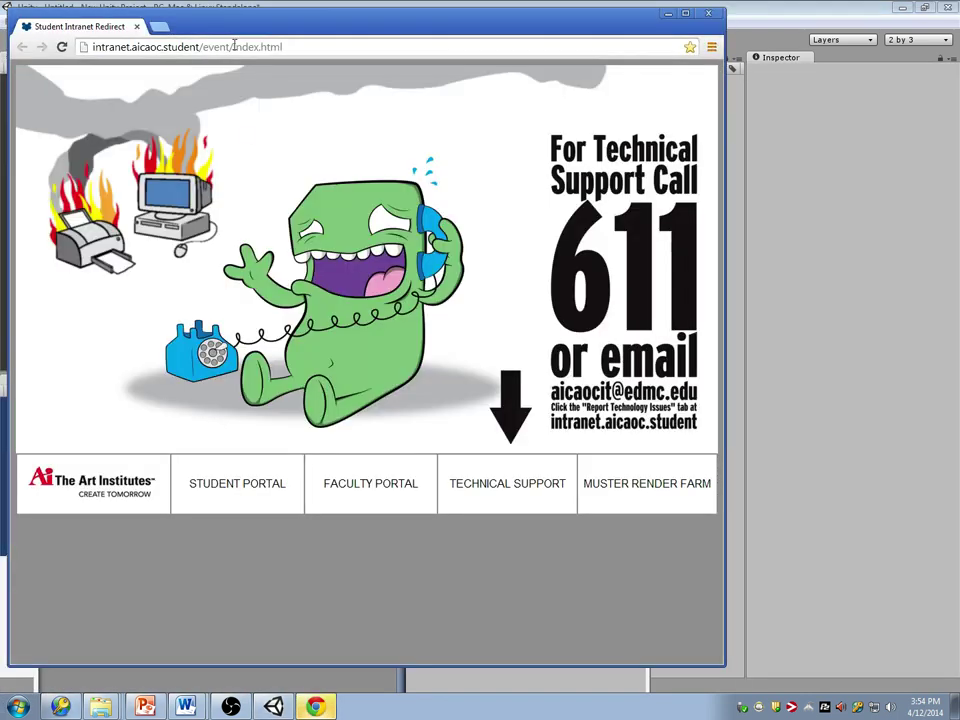
click(236, 47)
text(bfxr)
key(Return)
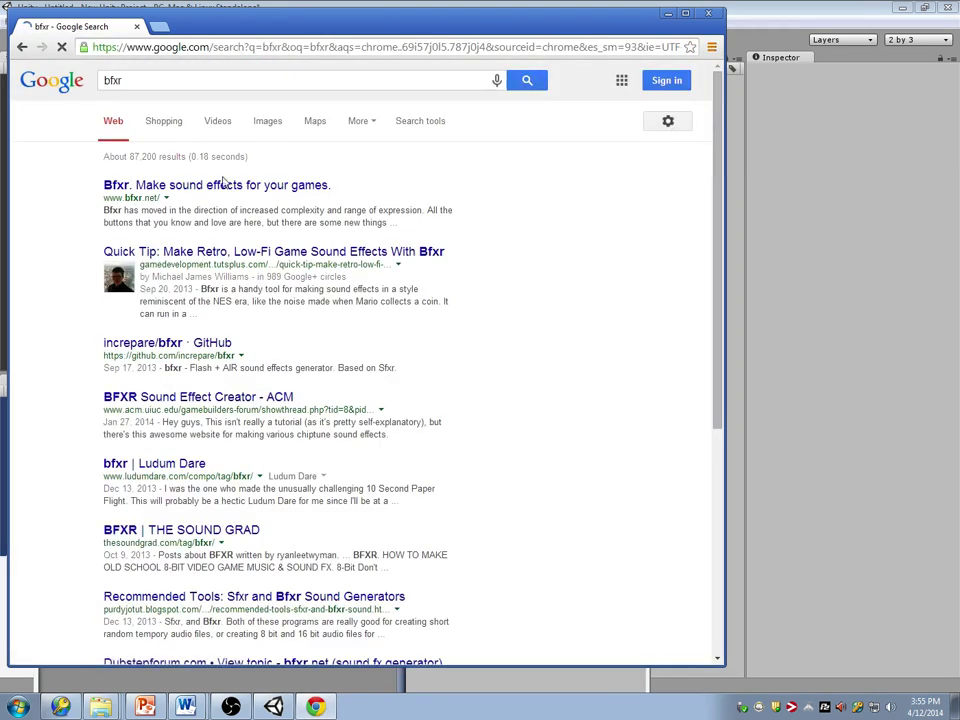
click(291, 188)
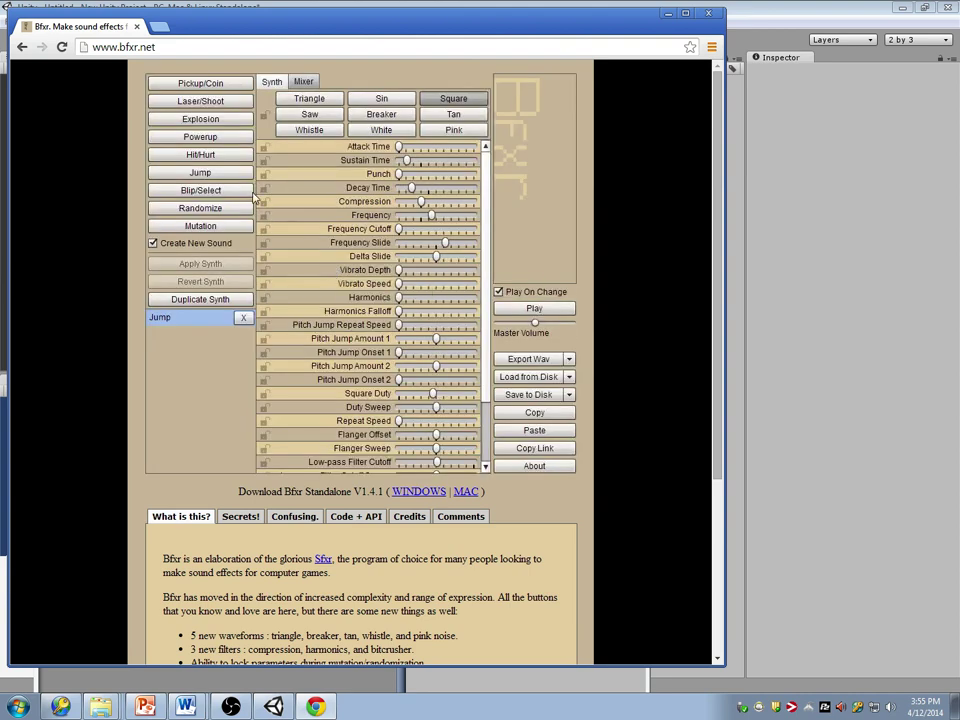
Step: Generate several random explosion sounds in Bfxr to audition them, adjusting the system volume along the way
click(212, 120)
click(215, 122)
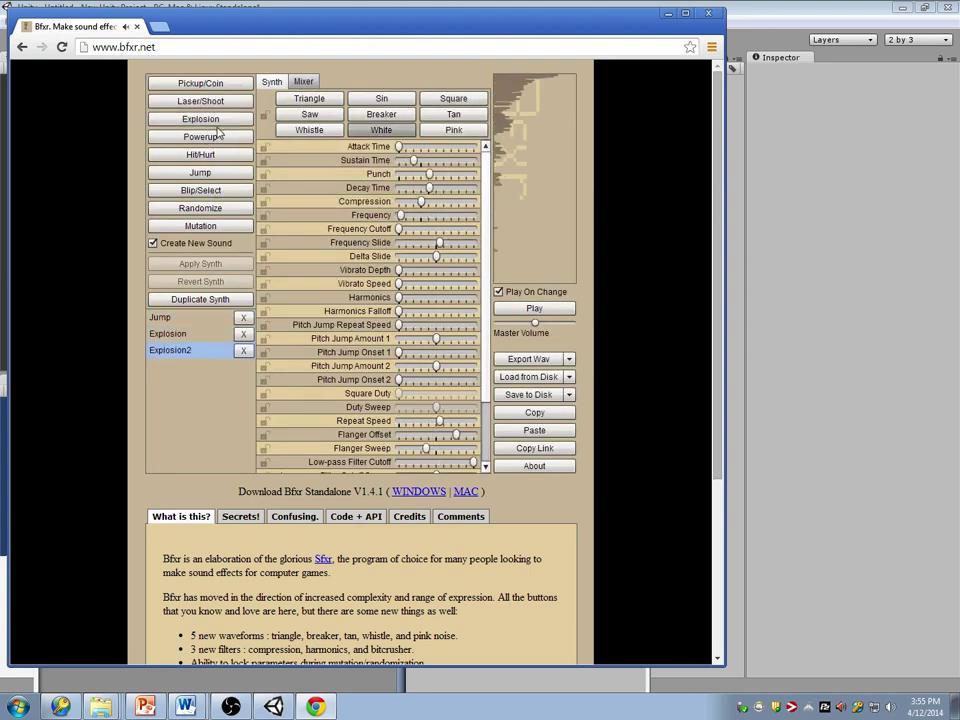
click(214, 121)
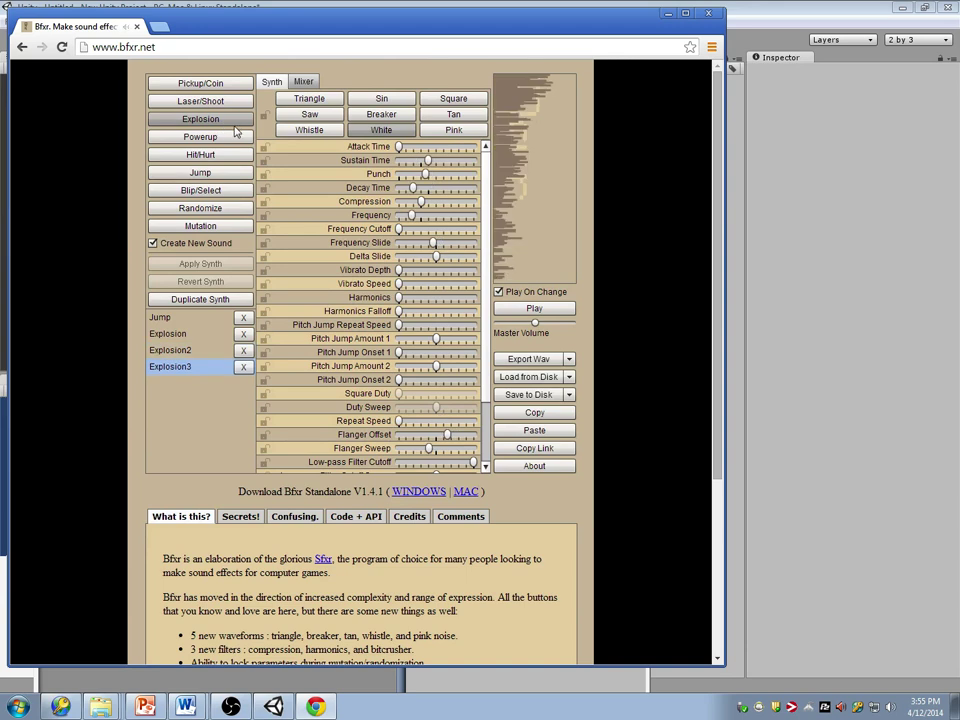
click(213, 122)
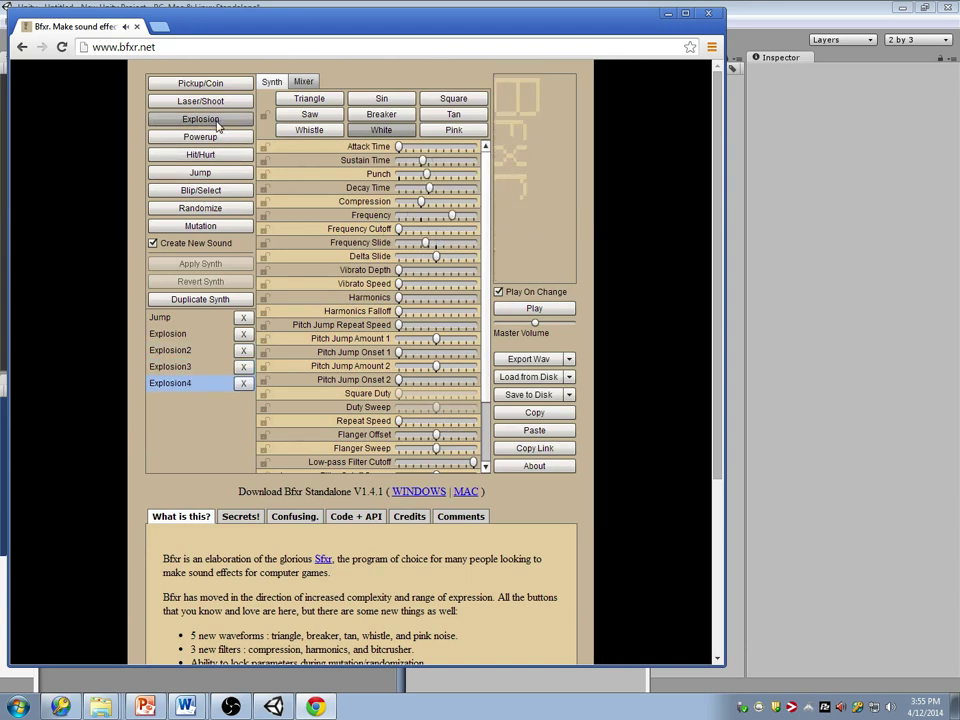
click(221, 122)
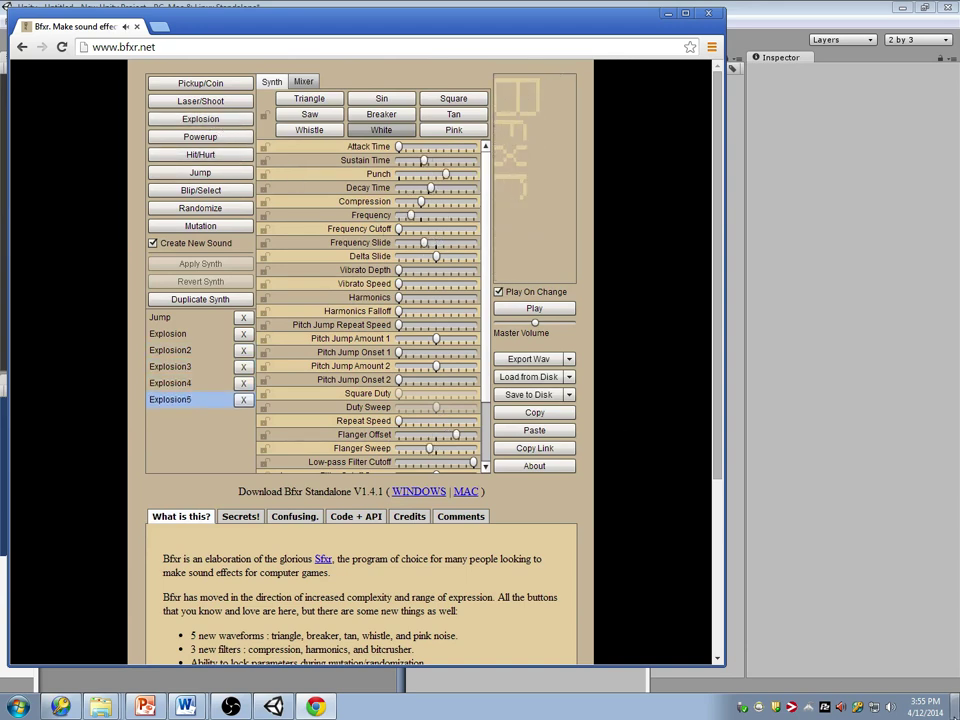
click(889, 707)
drag(889, 615, 889, 601)
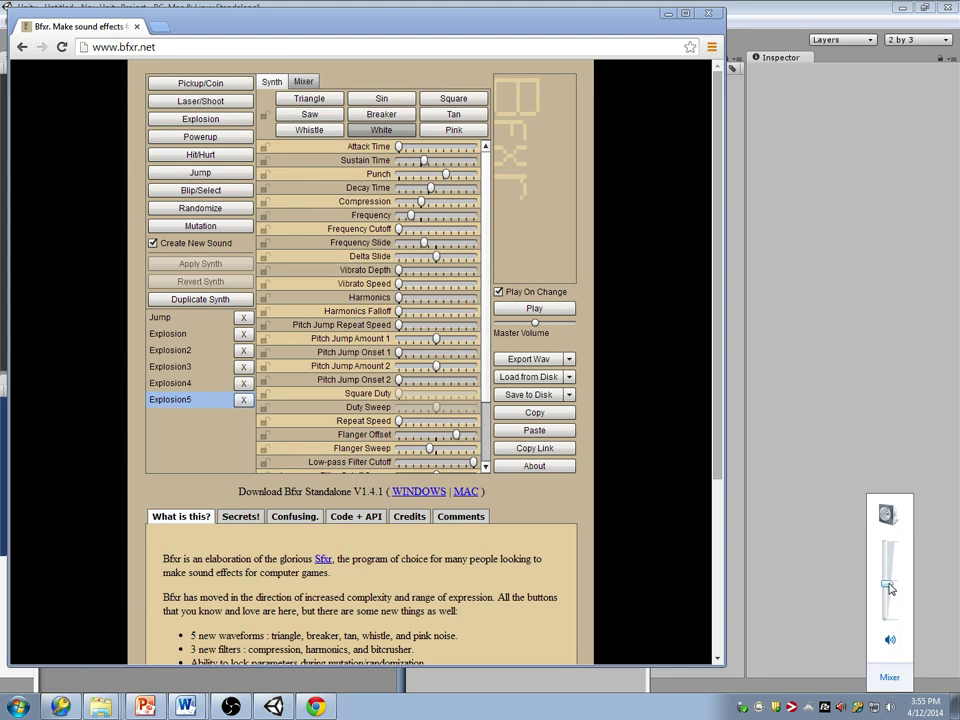
click(215, 120)
click(215, 120)
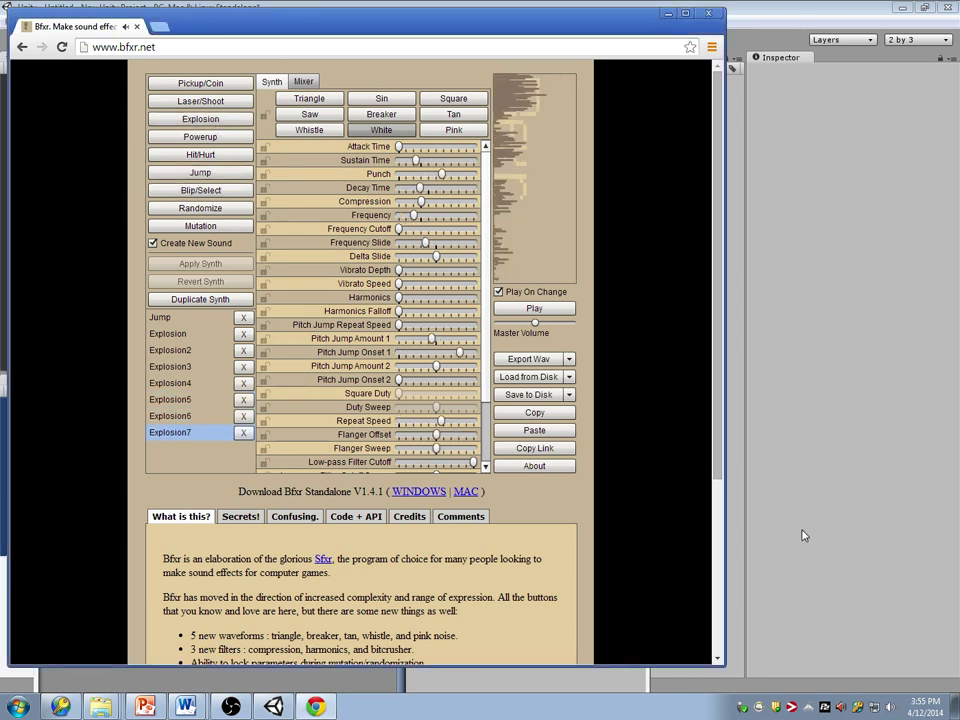
click(891, 707)
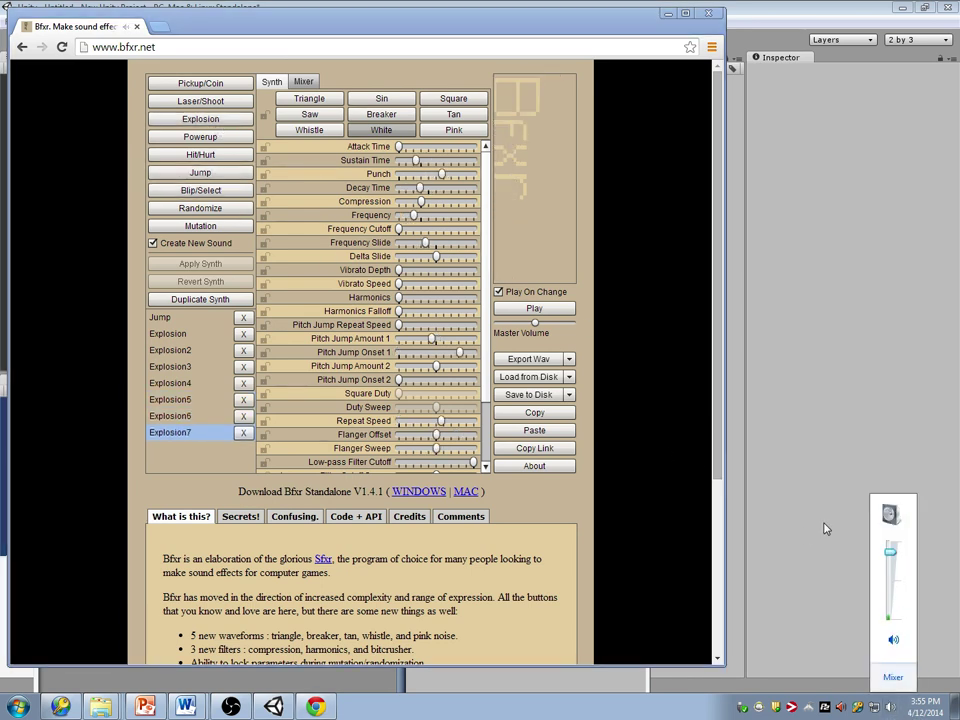
Step: Generate three more explosion sounds, raise Bfxr's master volume slightly, and turn up the system volume
click(222, 119)
click(222, 119)
click(222, 119)
drag(534, 322, 543, 322)
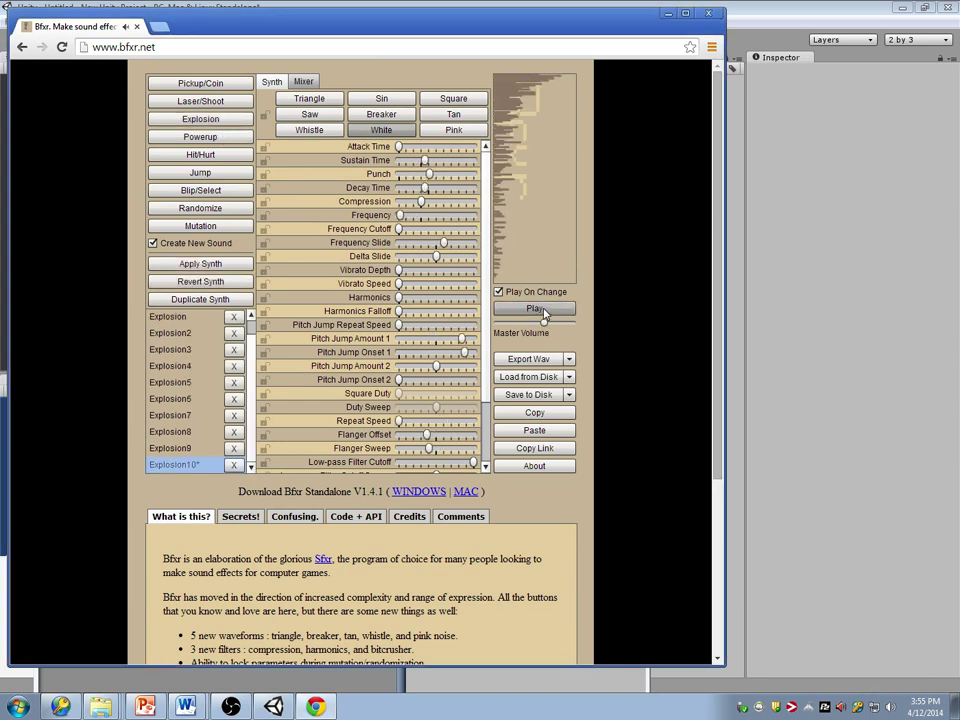
click(891, 707)
click(891, 641)
click(888, 580)
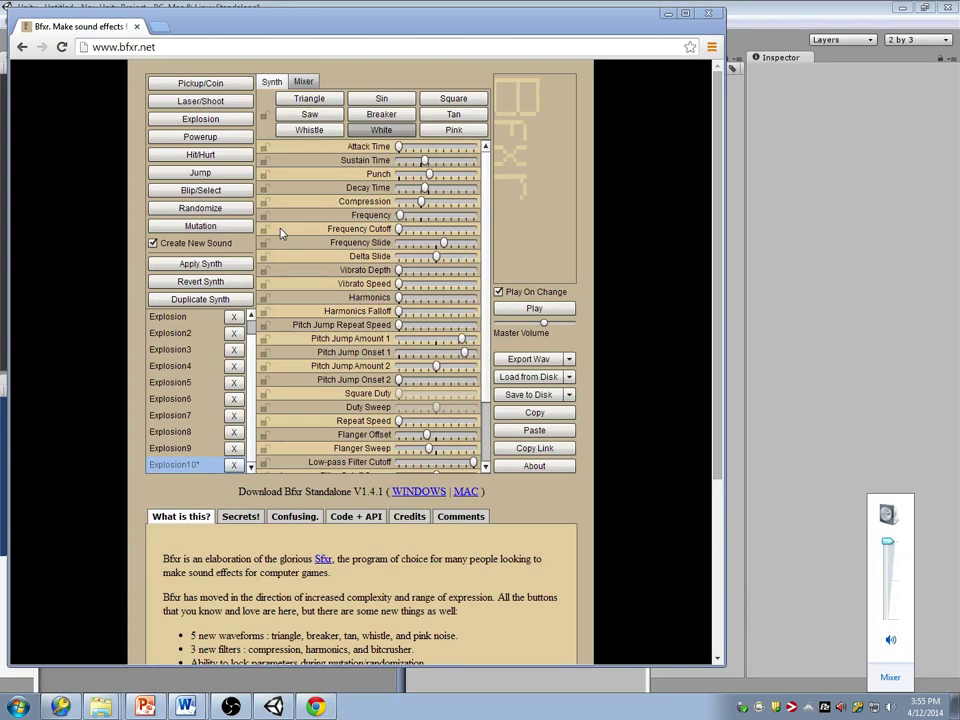
Step: Generate six further explosion sounds, and reload the Bfxr page to discard all the unsaved sounds
click(200, 119)
click(200, 119)
click(201, 120)
click(201, 120)
click(202, 123)
click(203, 127)
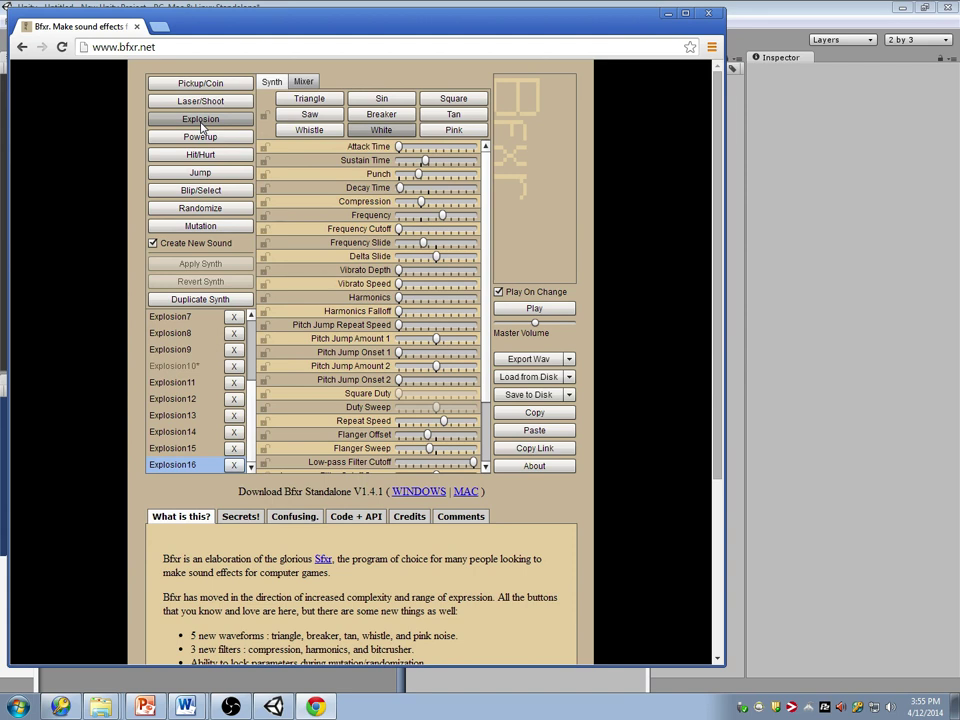
click(61, 47)
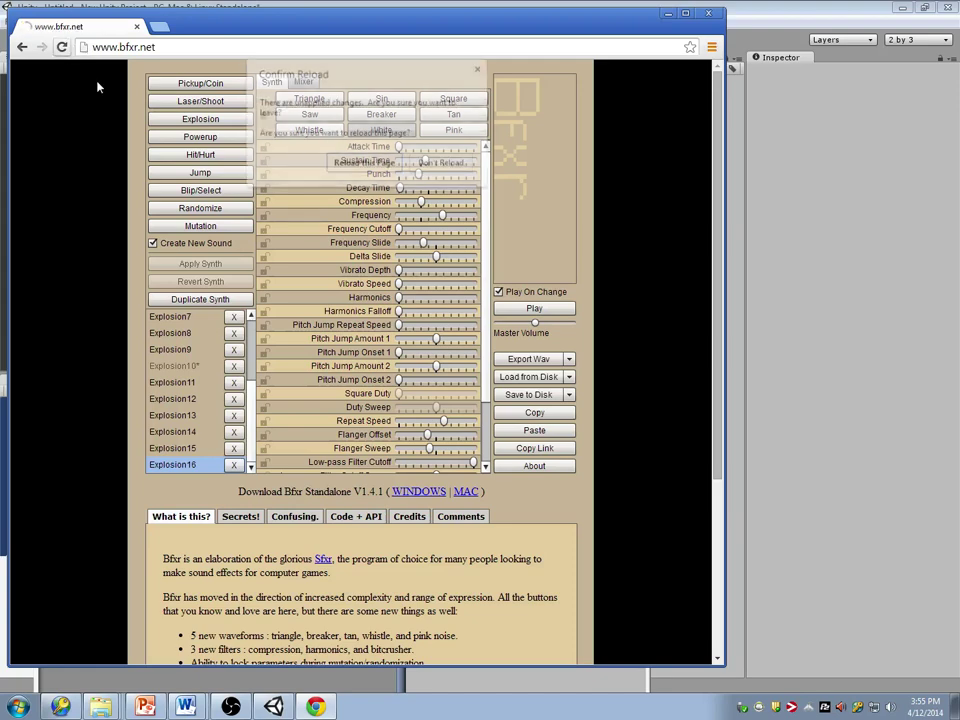
click(358, 163)
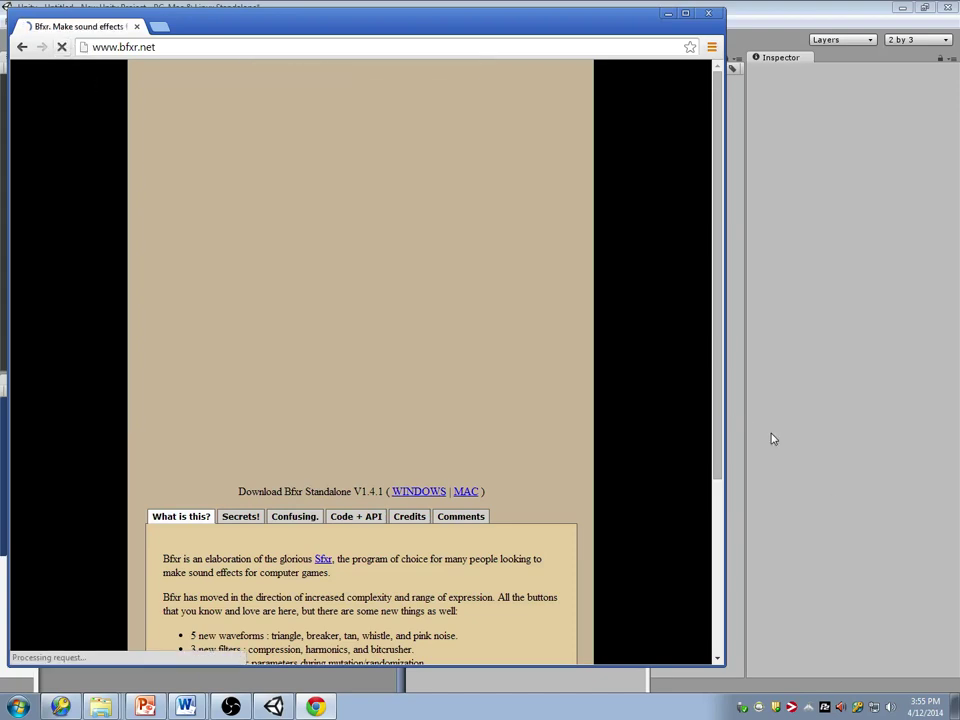
Step: Generate explosion sounds up to Explosion4 while adjusting the system volume, and give Explosion4 a slightly shorter sustain and longer attack time
click(889, 707)
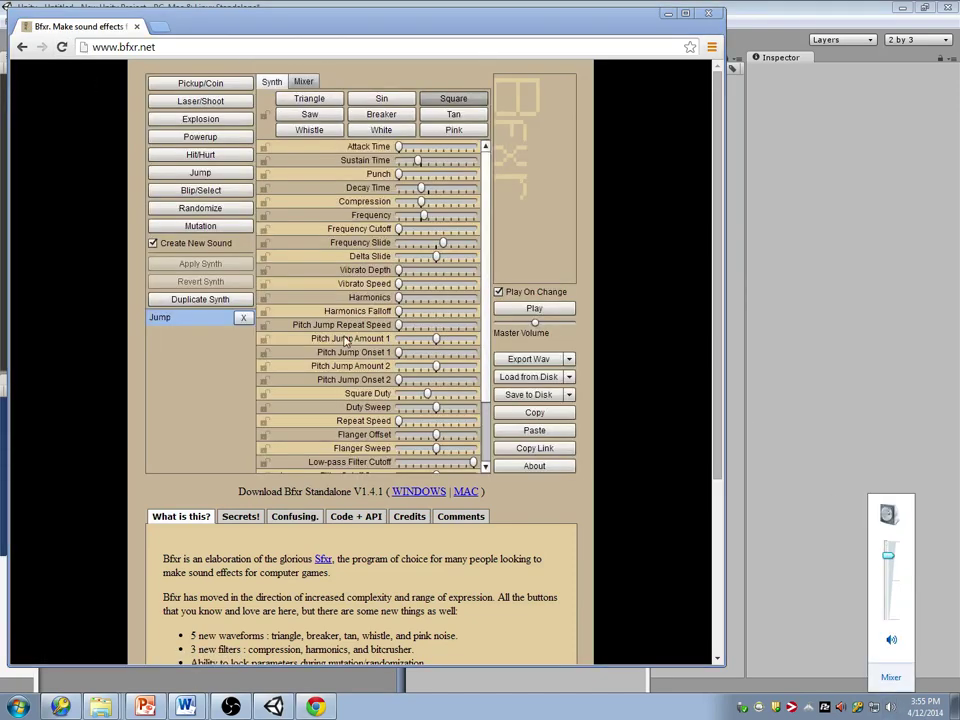
click(224, 124)
click(889, 709)
click(880, 585)
click(226, 121)
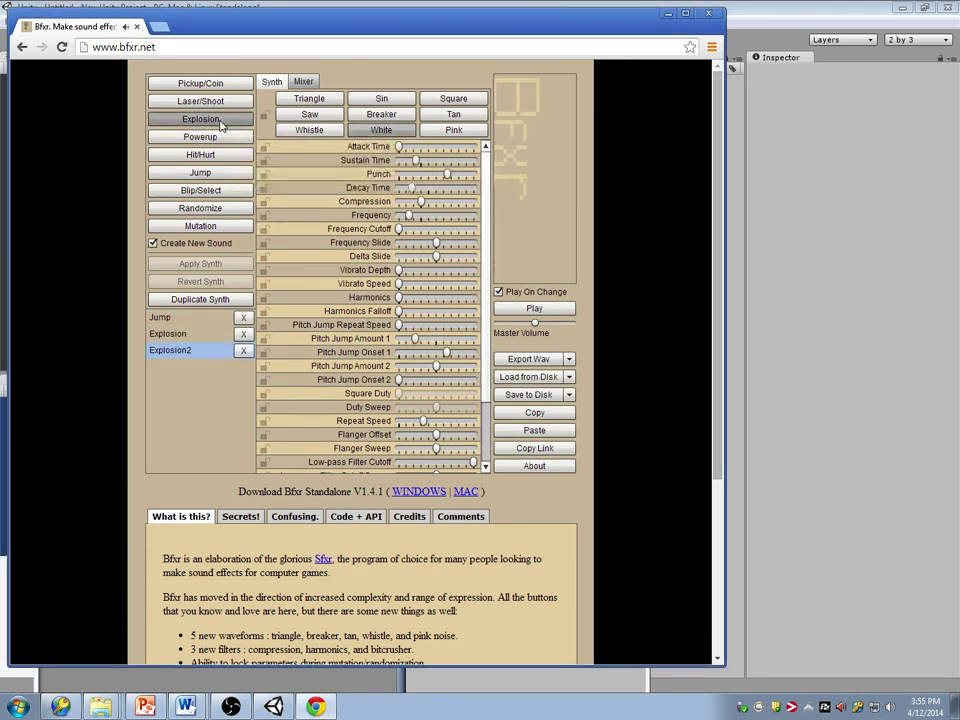
click(226, 121)
click(227, 122)
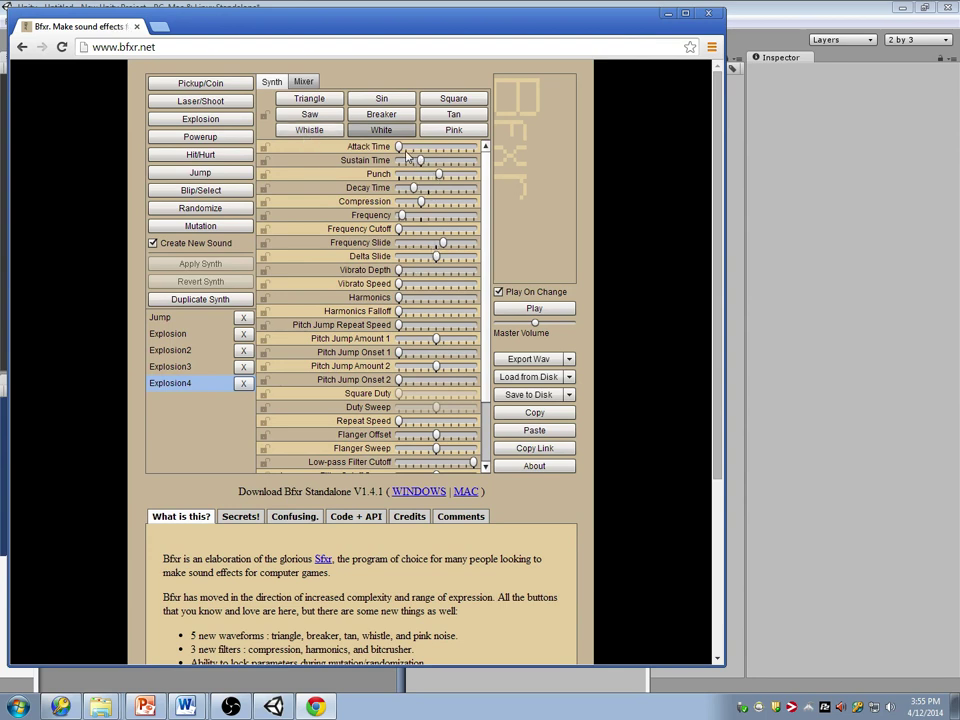
drag(421, 163, 410, 160)
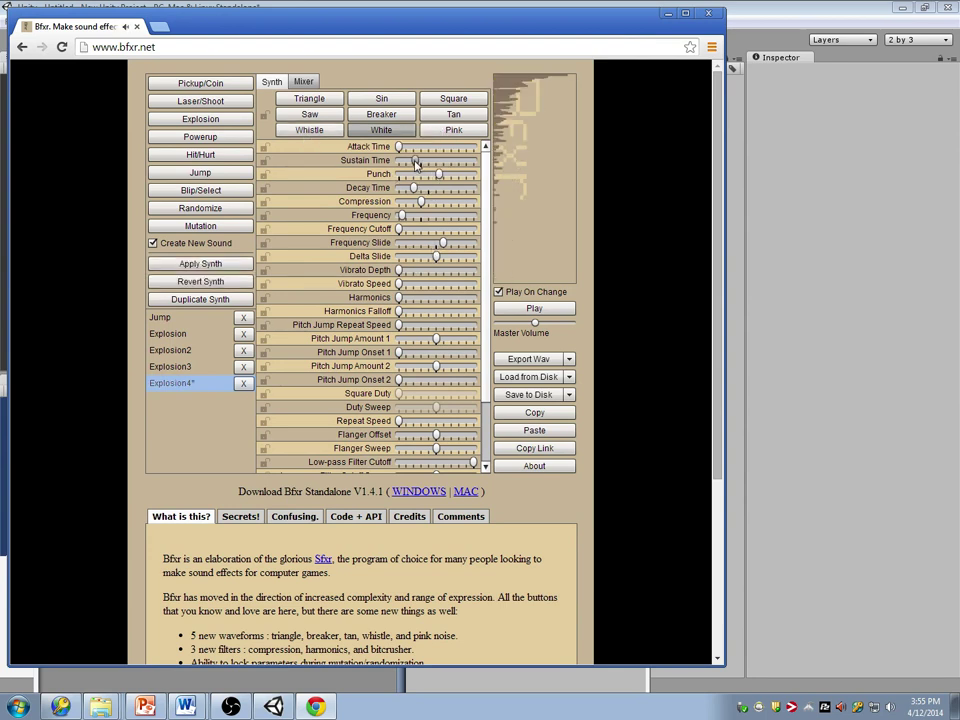
drag(399, 148, 409, 148)
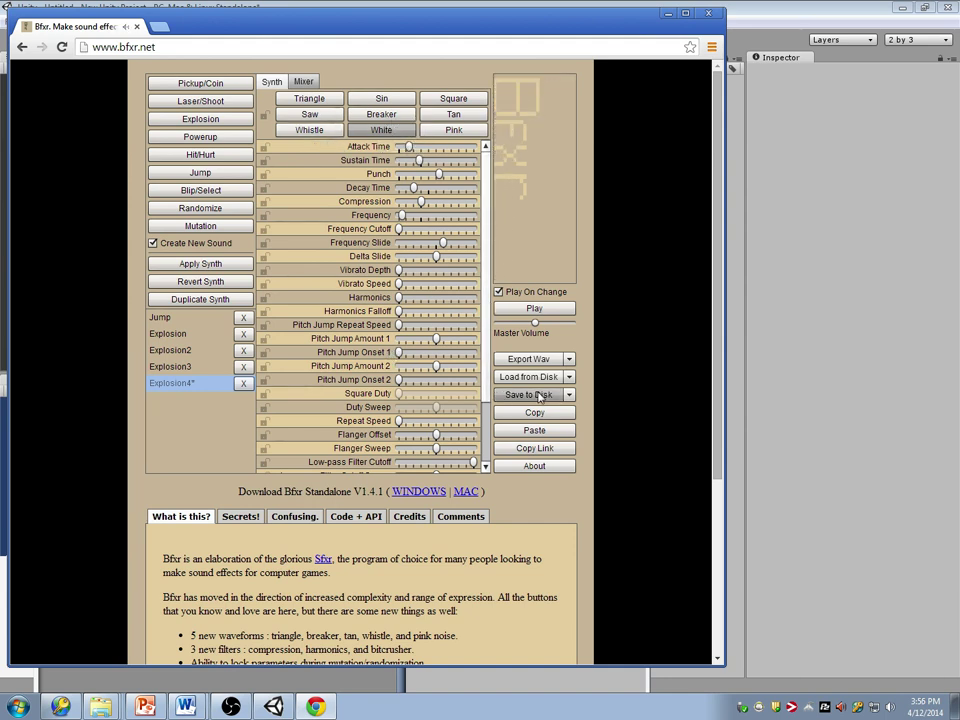
Step: Export the sound to the Desktop as the WAV file Explosion4.wav
click(533, 360)
click(545, 372)
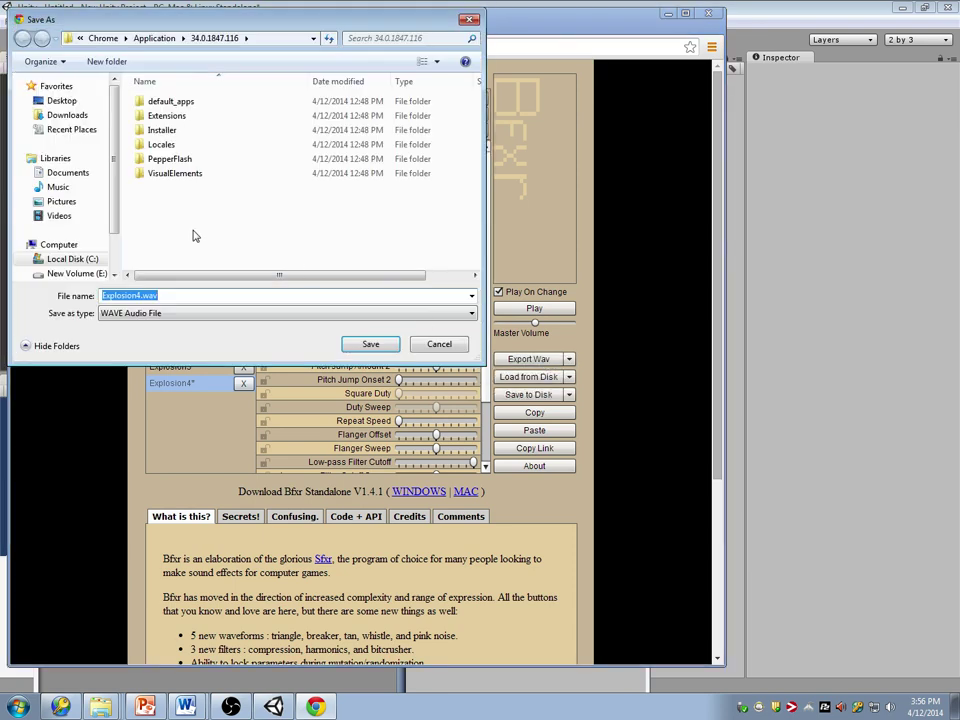
click(88, 102)
click(370, 344)
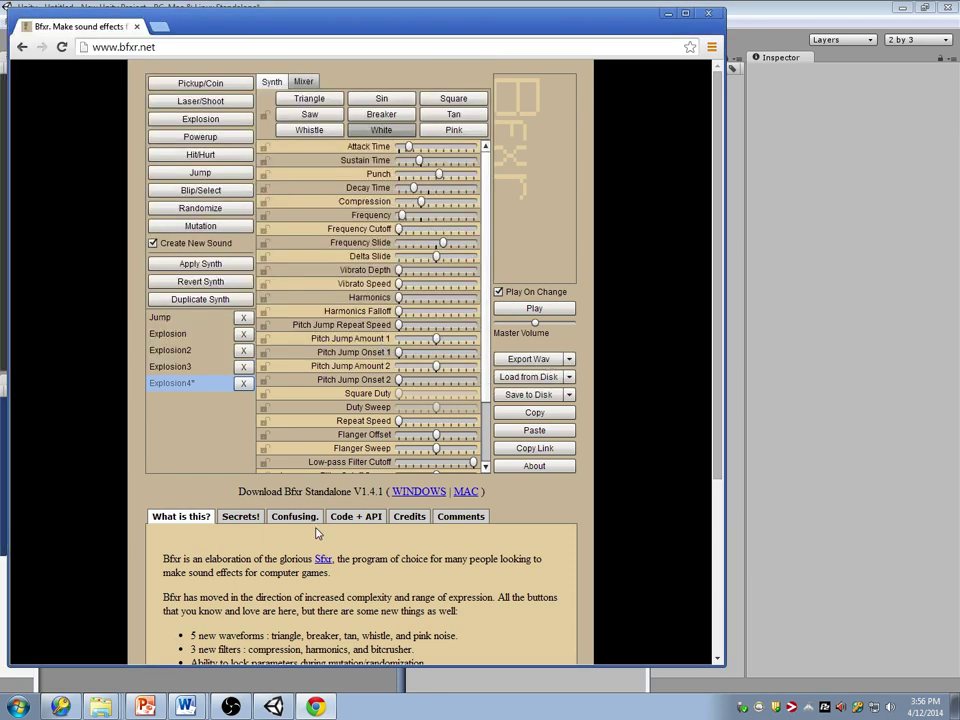
Step: Switch to Unity, open the Desktop folder in Windows Explorer, and import Explosion4.wav into the project's Prefabs folder
click(272, 703)
click(20, 706)
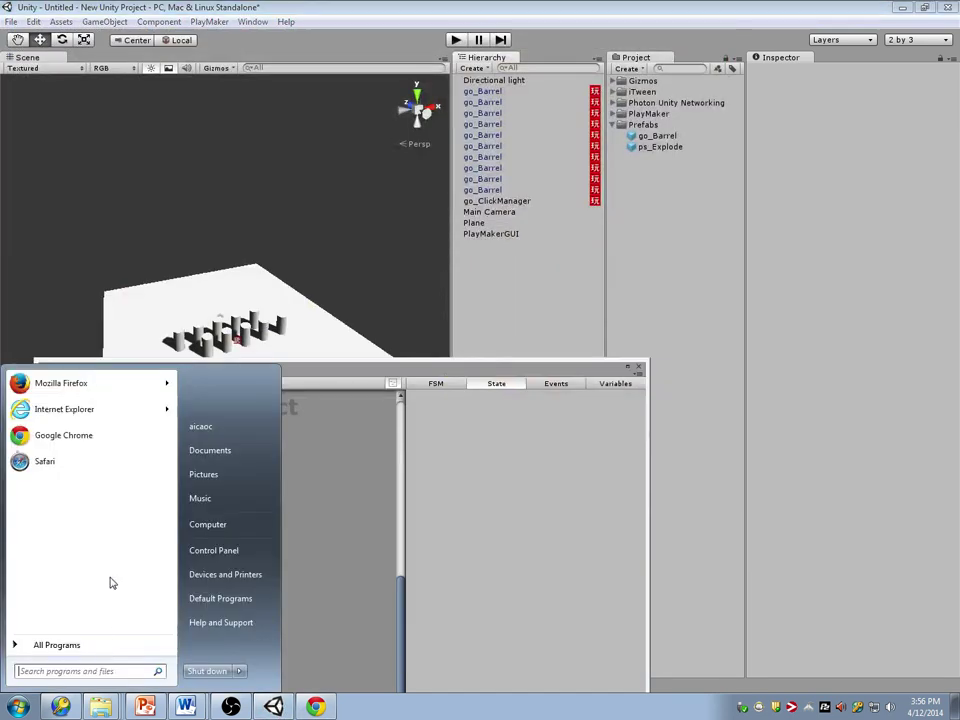
click(210, 450)
click(296, 356)
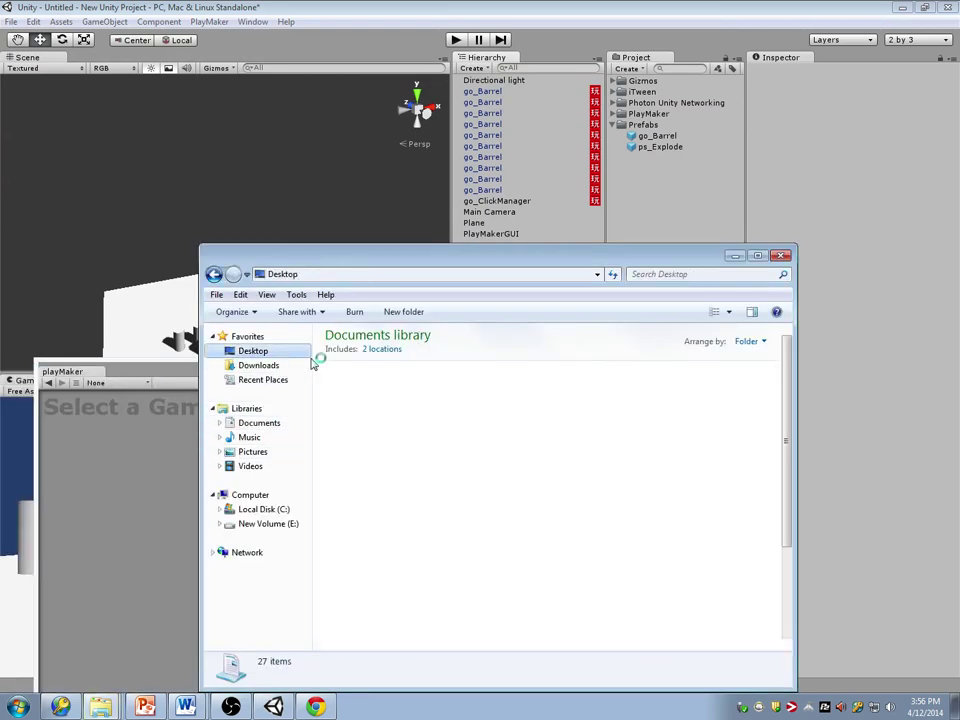
click(610, 622)
scroll(610, 622, down, 3)
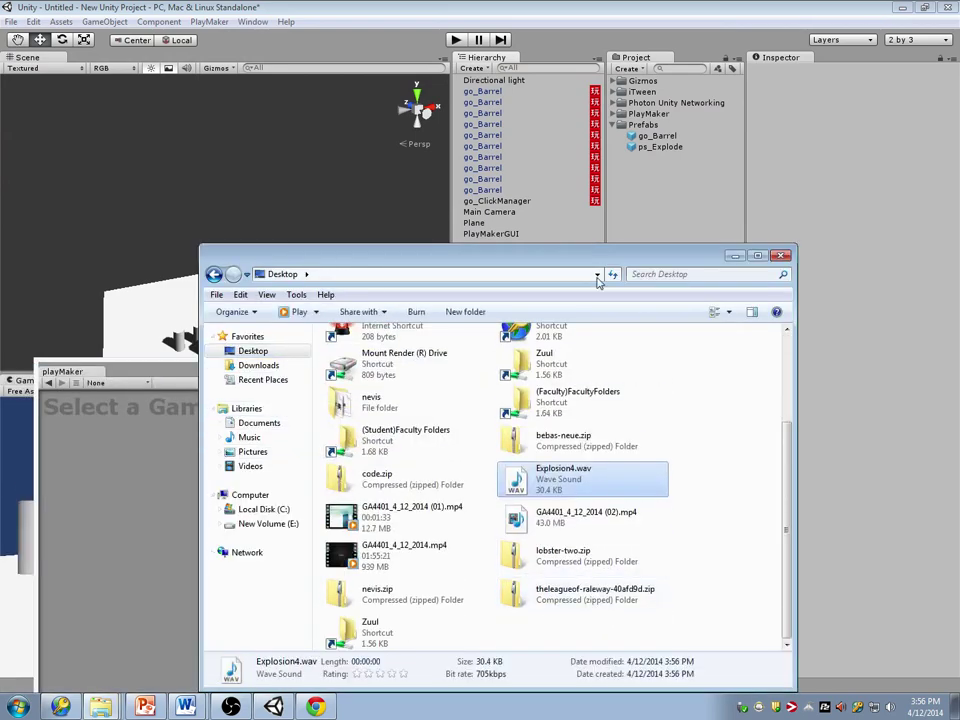
drag(595, 288, 512, 320)
drag(500, 505, 648, 125)
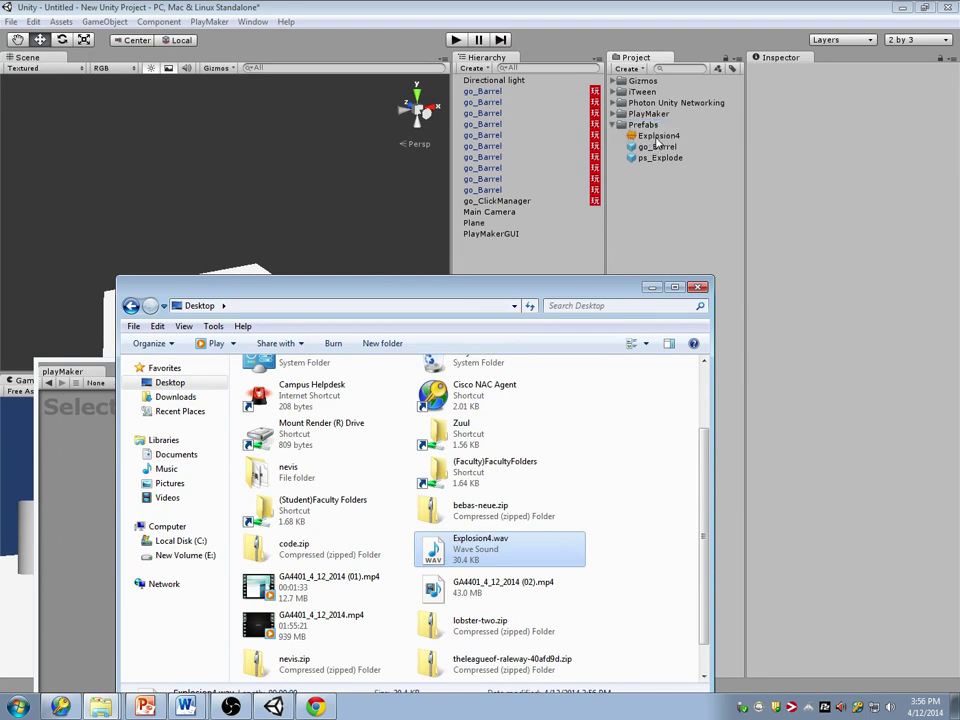
Step: Preview the imported Explosion4 audio clip
click(659, 135)
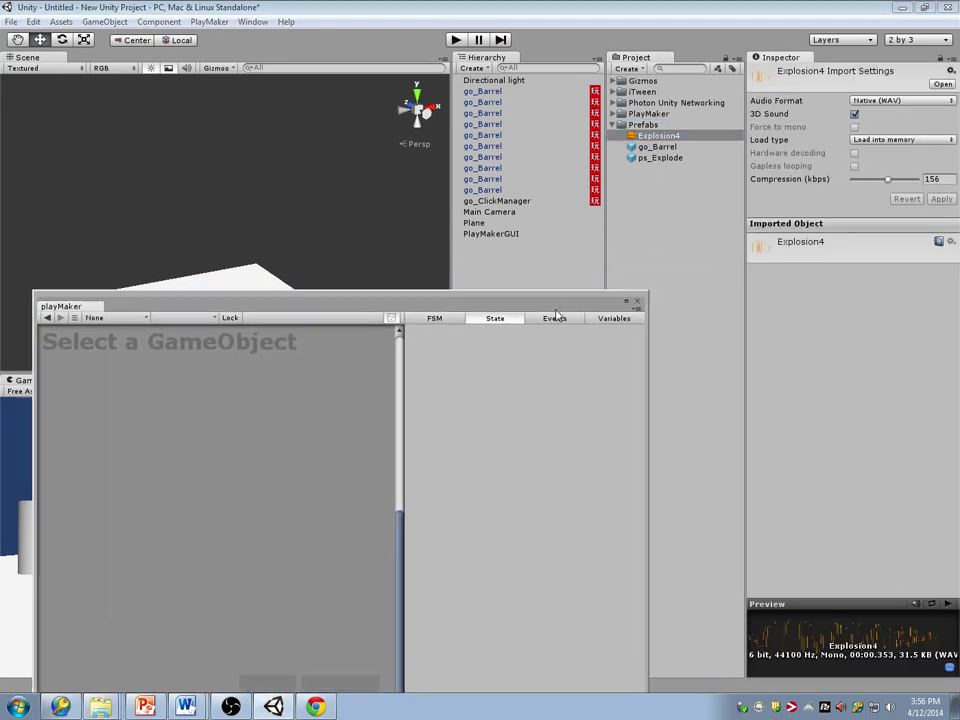
click(677, 137)
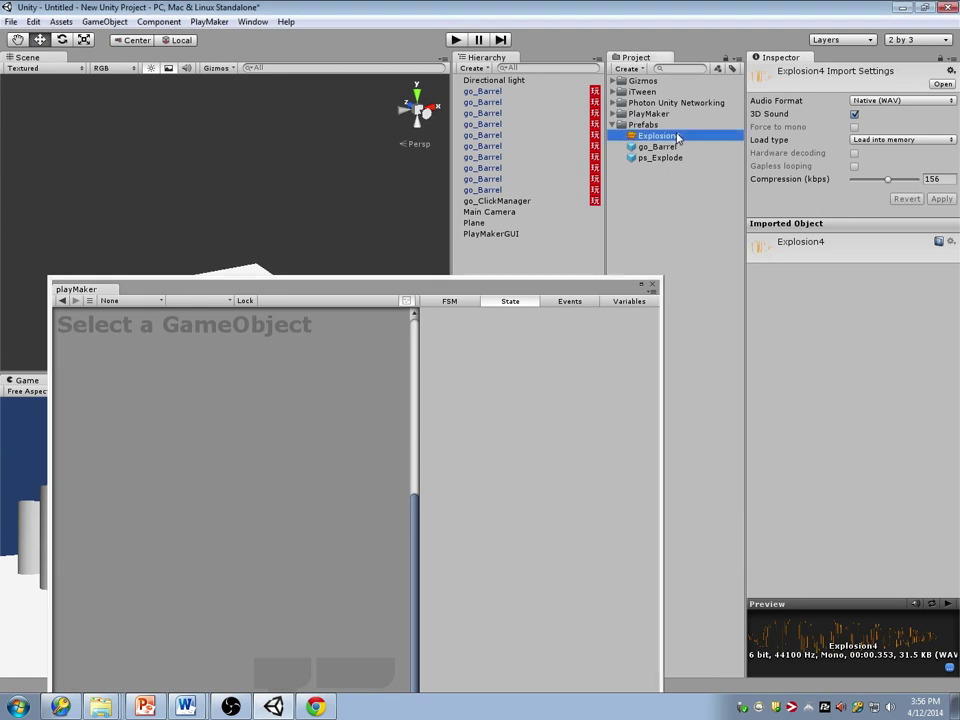
click(948, 605)
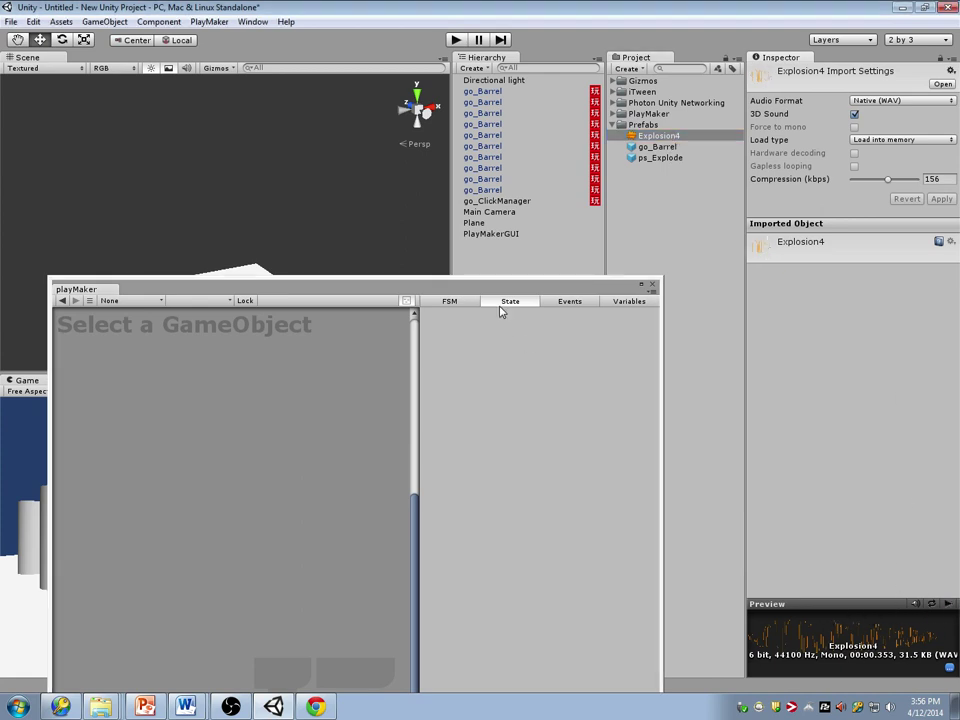
Step: Open the Blow the hell up state of a scene barrel's FSM and switch to editing its prefab
click(483, 189)
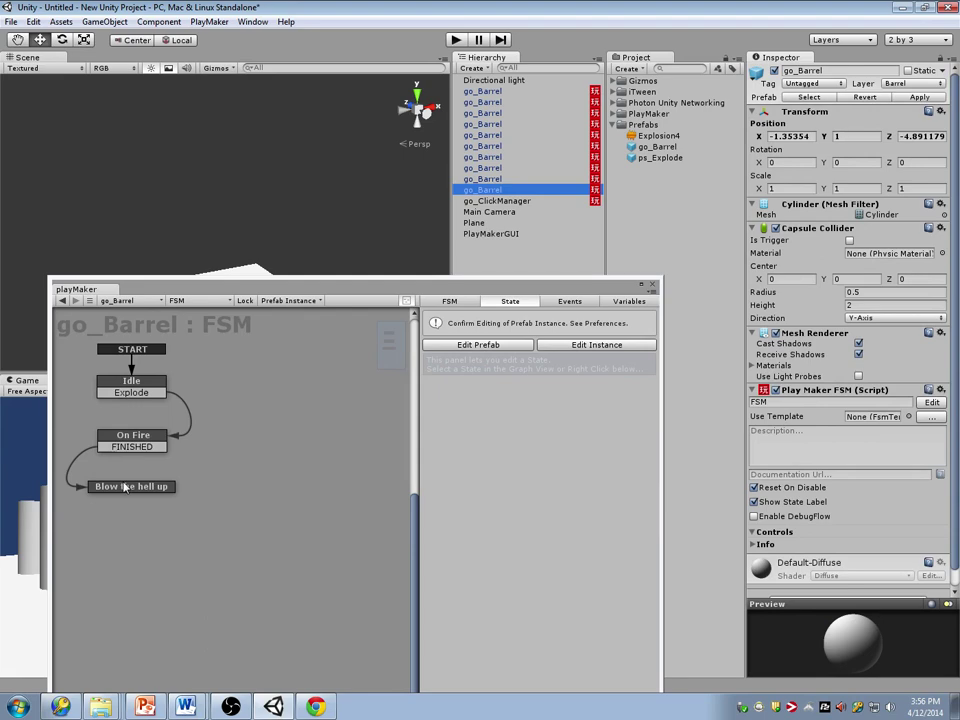
click(135, 487)
drag(402, 287, 353, 147)
click(428, 204)
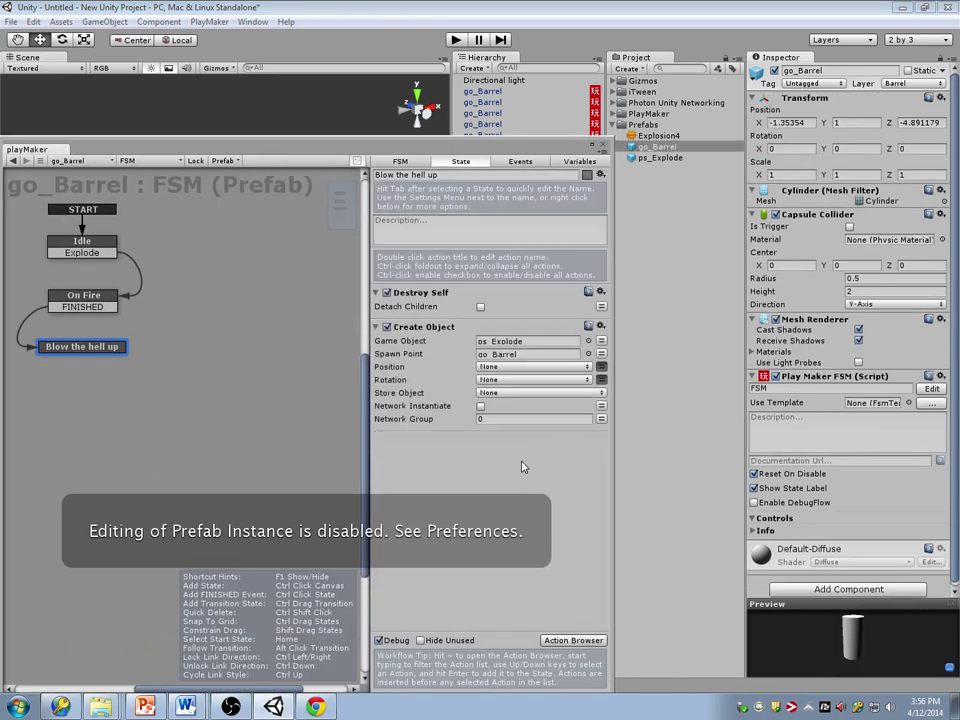
Step: Add a Play Sound action to the Blow the hell up state and set its Audio Clip to Explosion4
click(561, 641)
text(Play SOund)
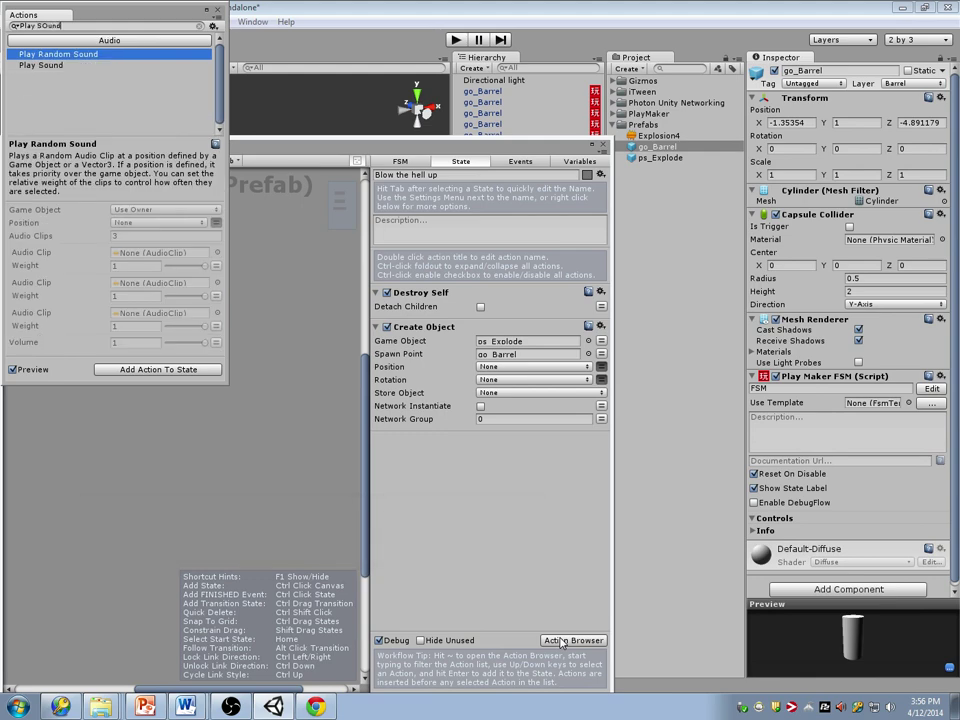
key(Down)
key(Return)
drag(658, 135, 530, 479)
click(218, 14)
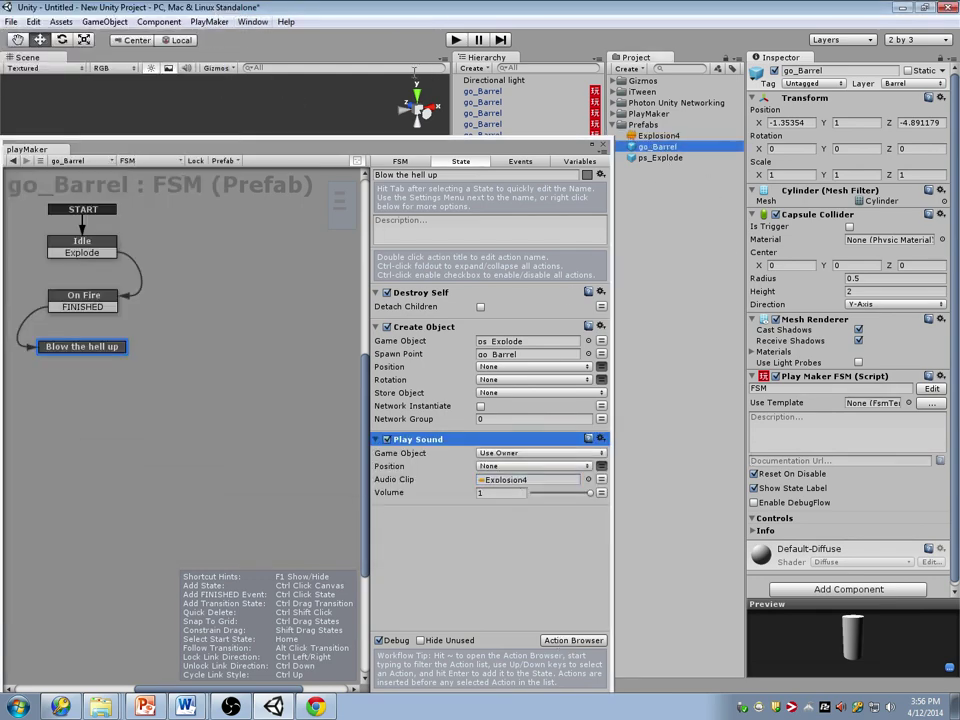
Step: Play-test the scene by setting off several barrels to check the explosion effect and sound, and stop the game
drag(434, 149, 859, 142)
click(456, 40)
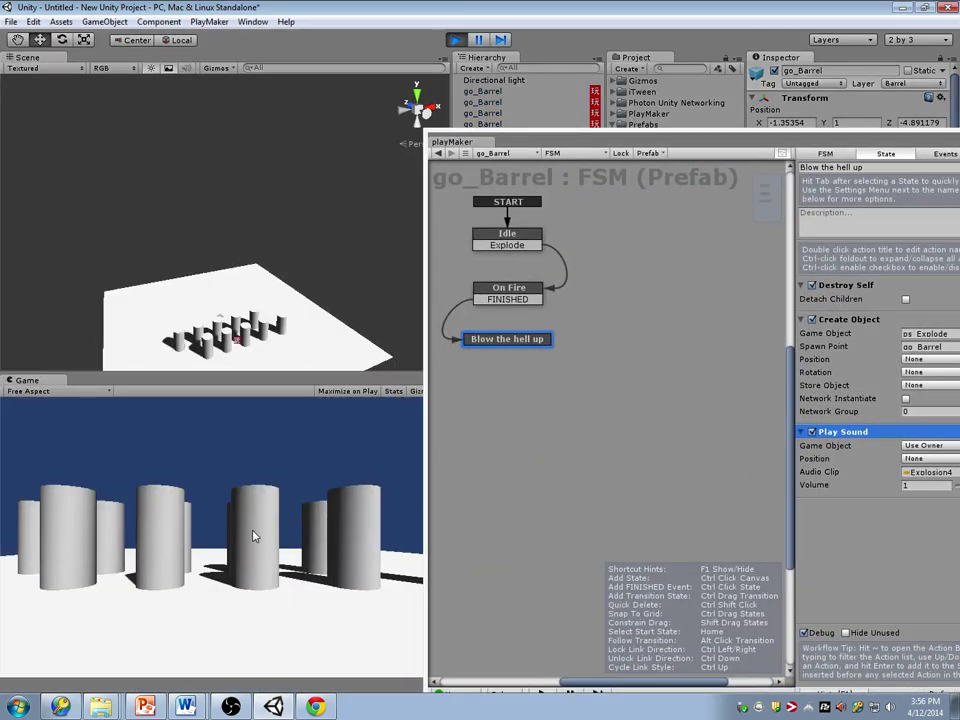
key(ctrl+p)
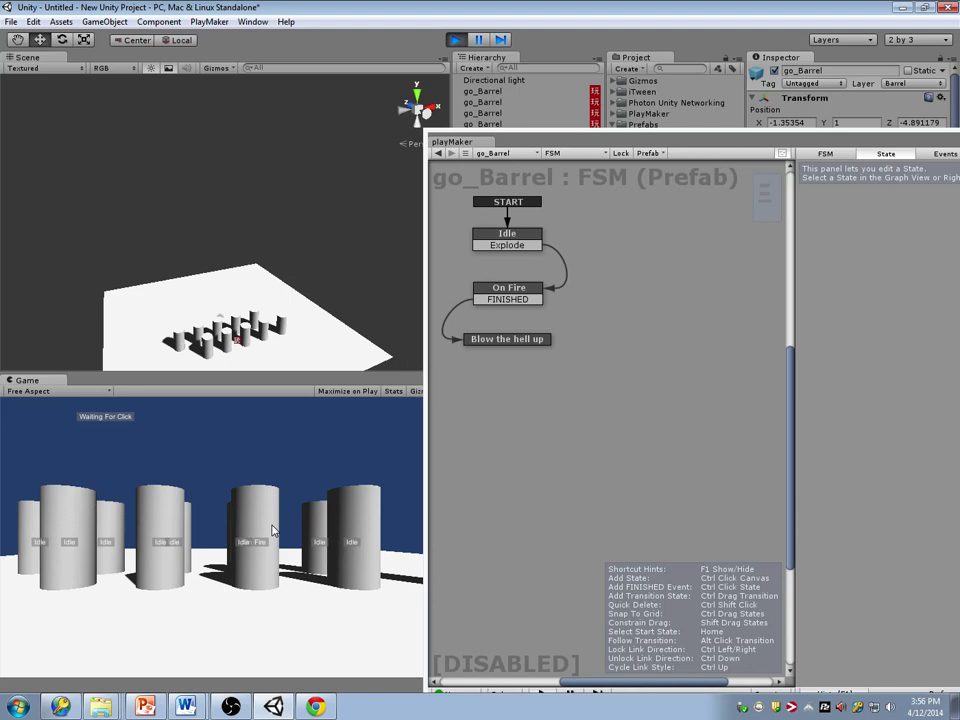
click(361, 536)
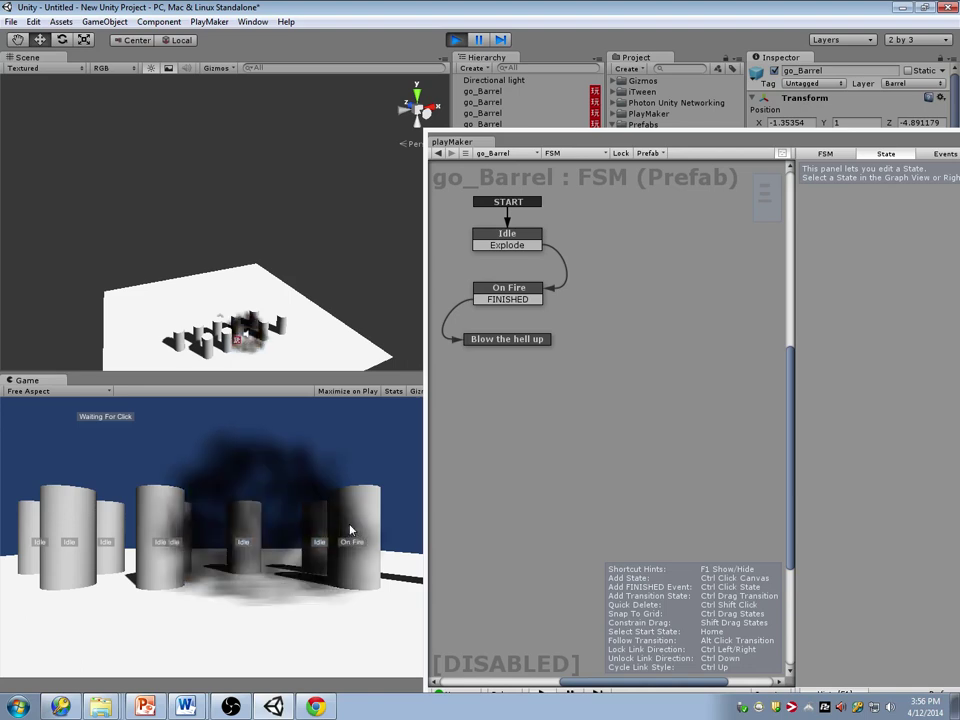
click(172, 522)
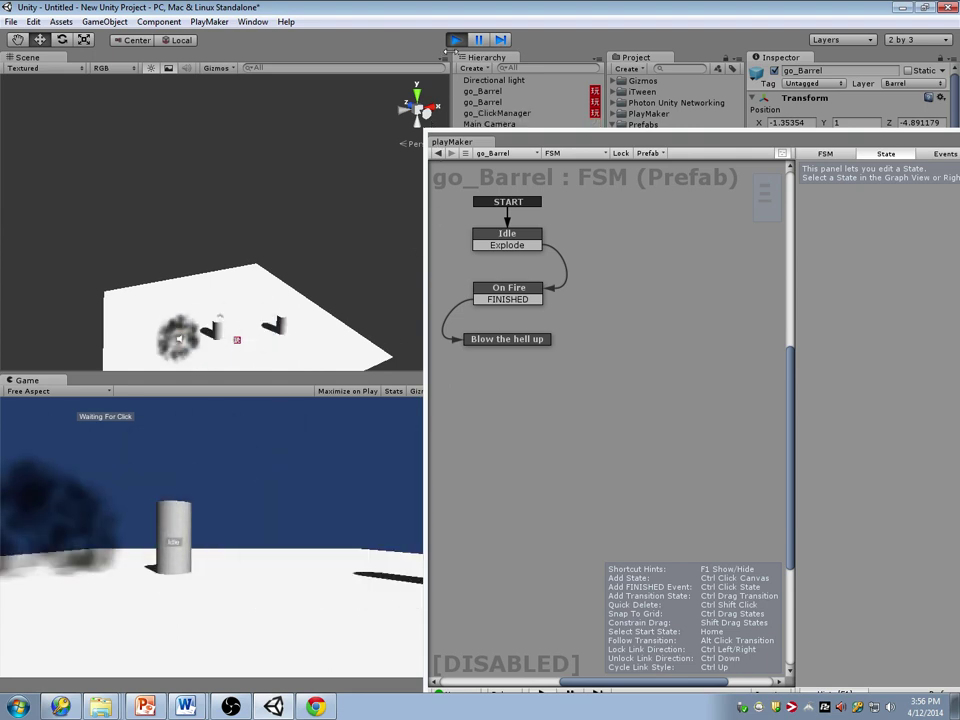
click(456, 40)
Step: Add a Play Random Sound action to the Blow the hell up state of the go_Barrel prefab
drag(530, 136, 281, 126)
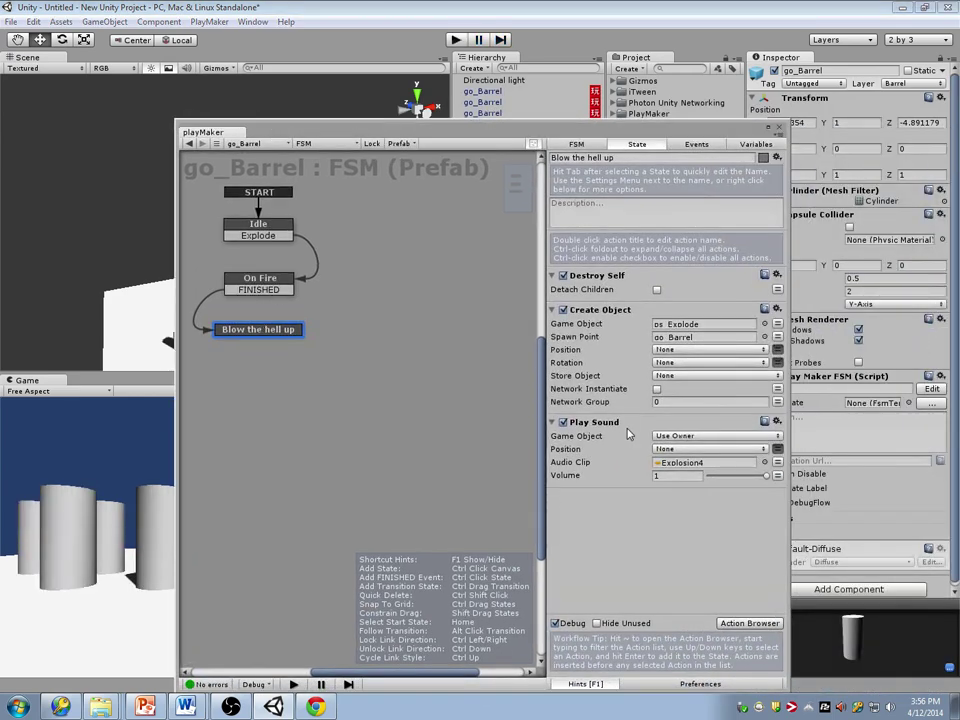
drag(696, 131, 614, 115)
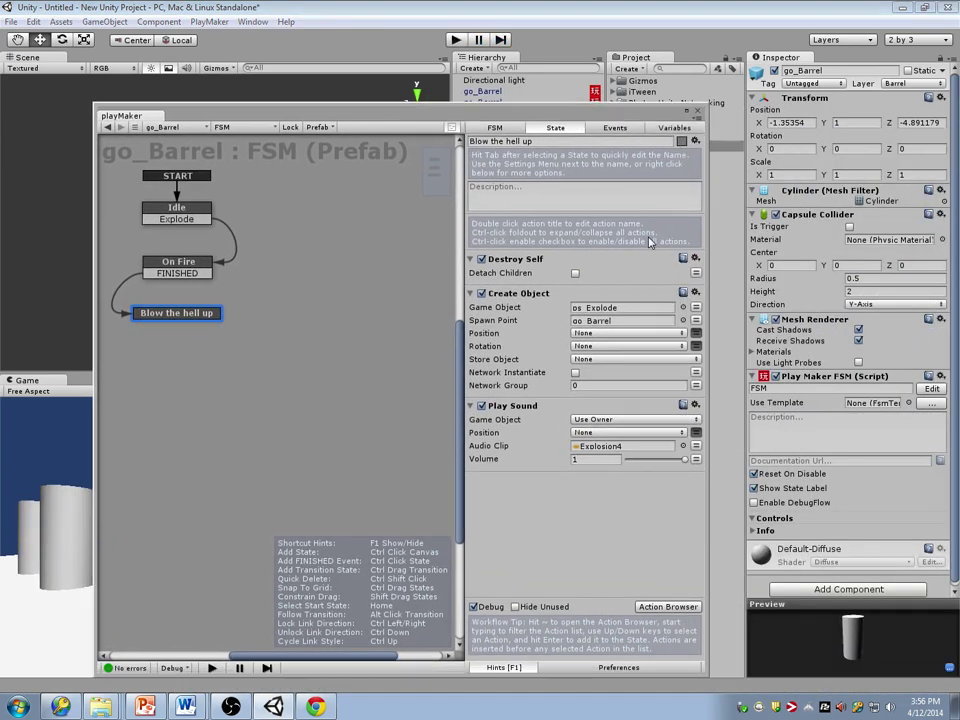
click(668, 606)
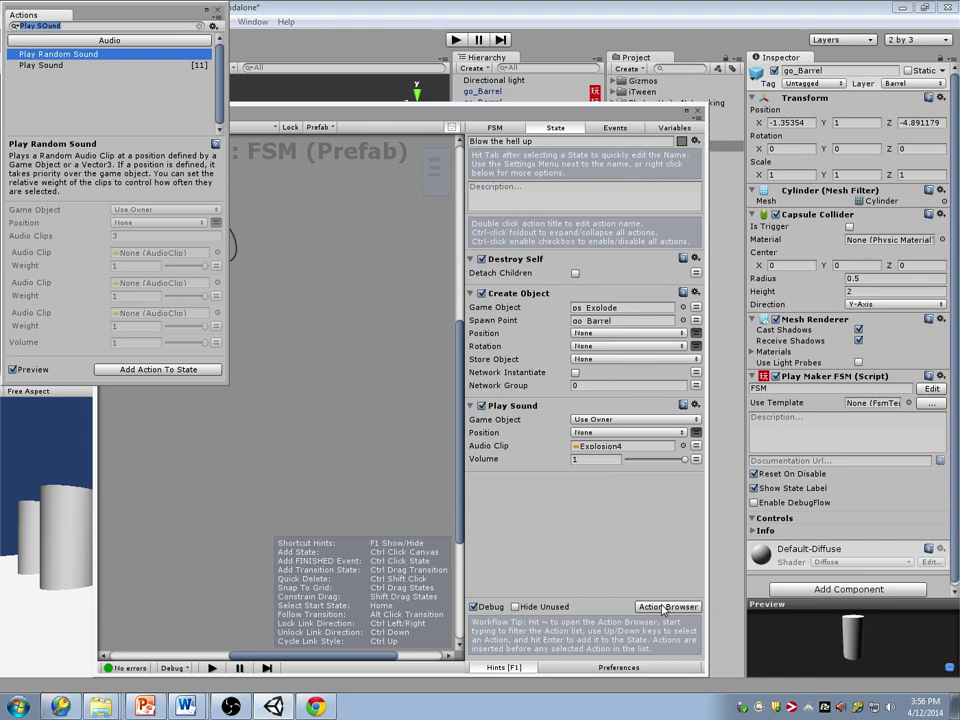
key(Return)
key(Escape)
Step: Switch to Bfxr in Chrome and export the Explosion3 sound to the Desktop as Explosion3.wav
key(alt+Tab)
key(alt+Tab)
key(alt+Tab)
click(190, 366)
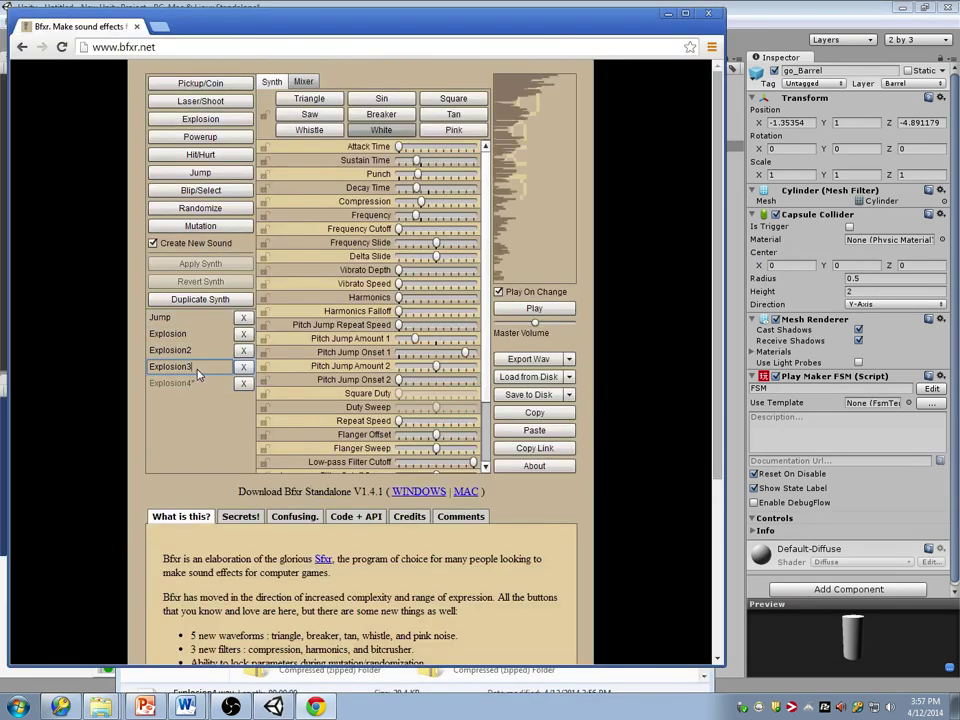
click(214, 353)
click(214, 367)
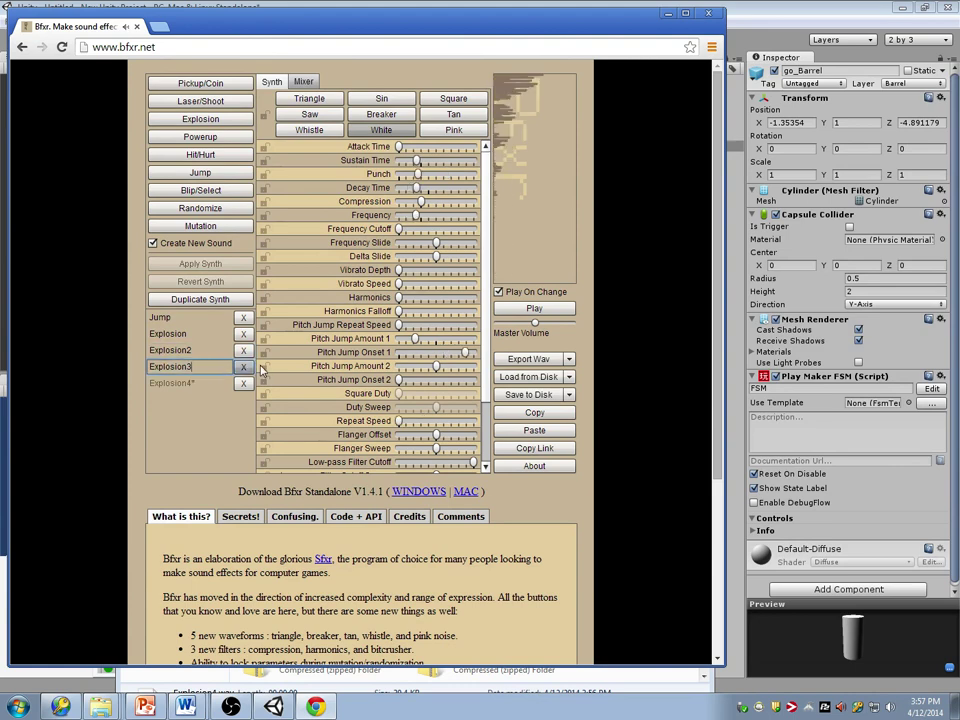
click(540, 396)
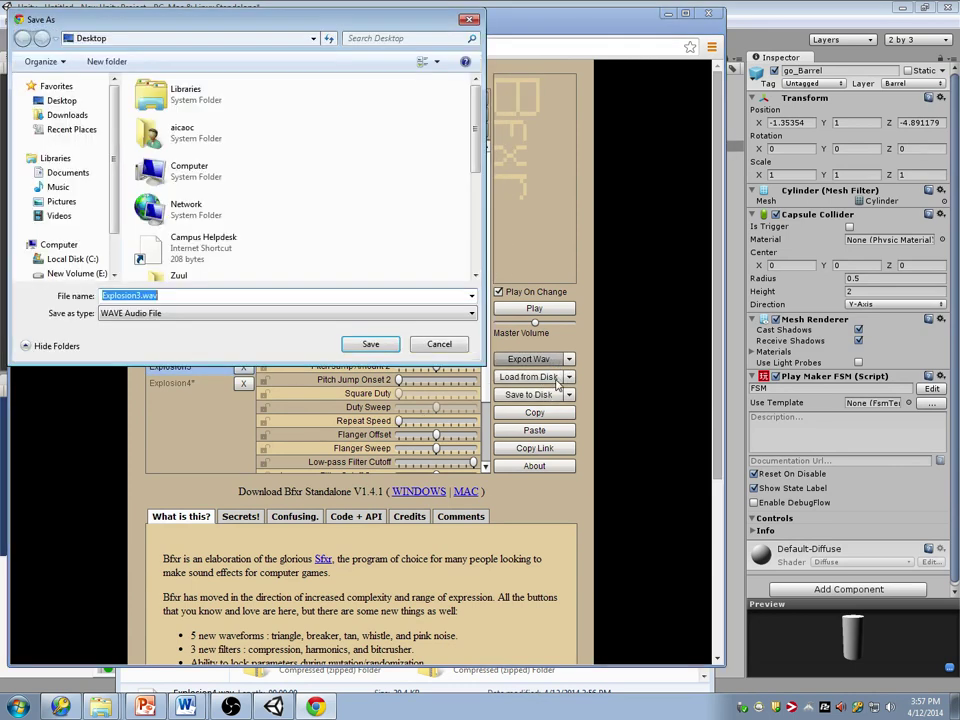
click(367, 350)
Step: Export the Explosion2 sound from Bfxr to the Desktop as a WAV file
click(208, 352)
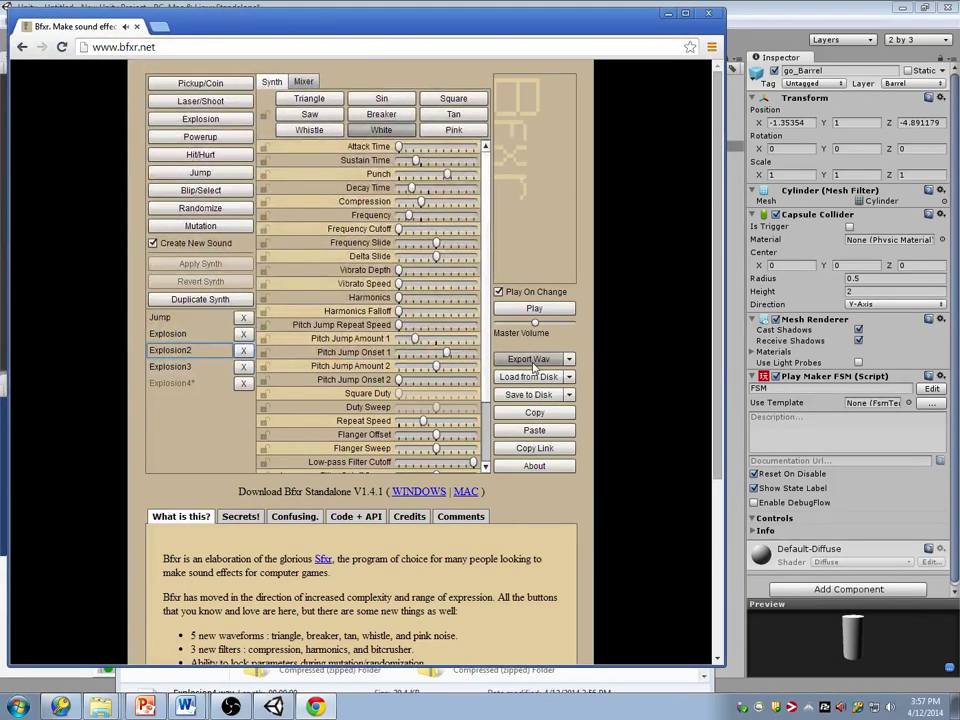
click(535, 360)
click(370, 344)
Step: Open the Desktop folder in Windows Explorer and import Explosion2.wav and Explosion3.wav into the Unity project
key(alt+Tab)
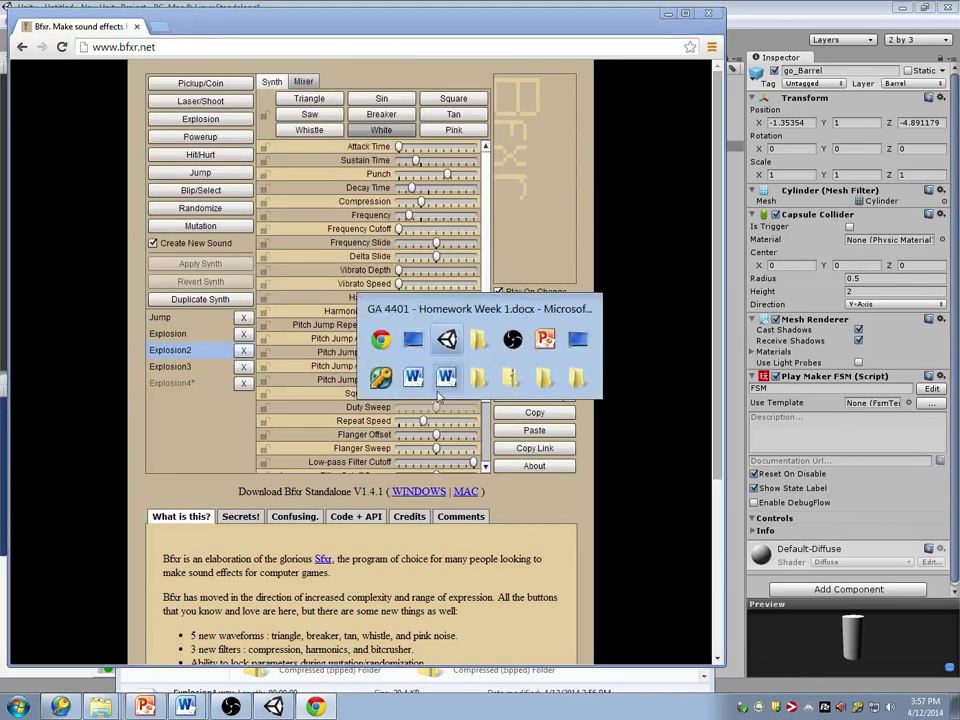
key(alt+Tab)
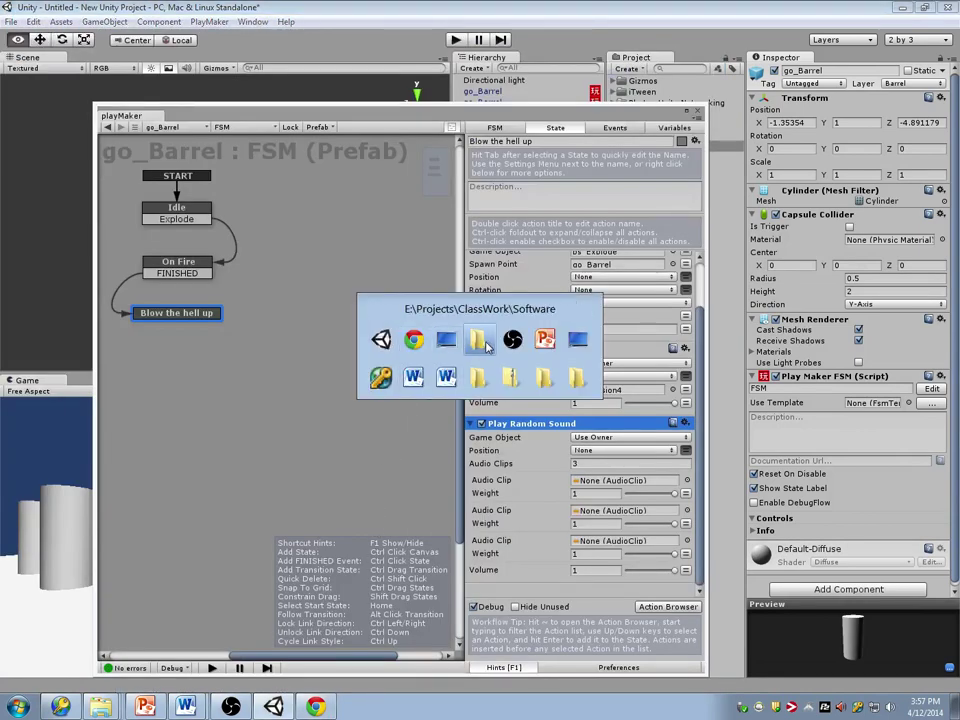
click(548, 381)
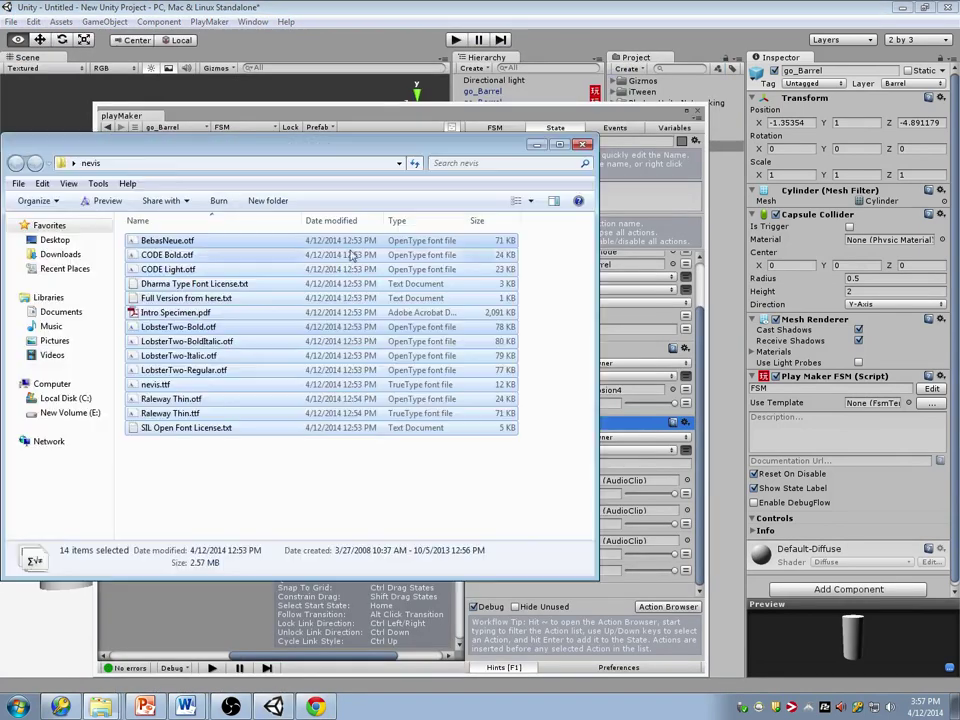
click(68, 243)
click(359, 491)
scroll(358, 475, down, 3)
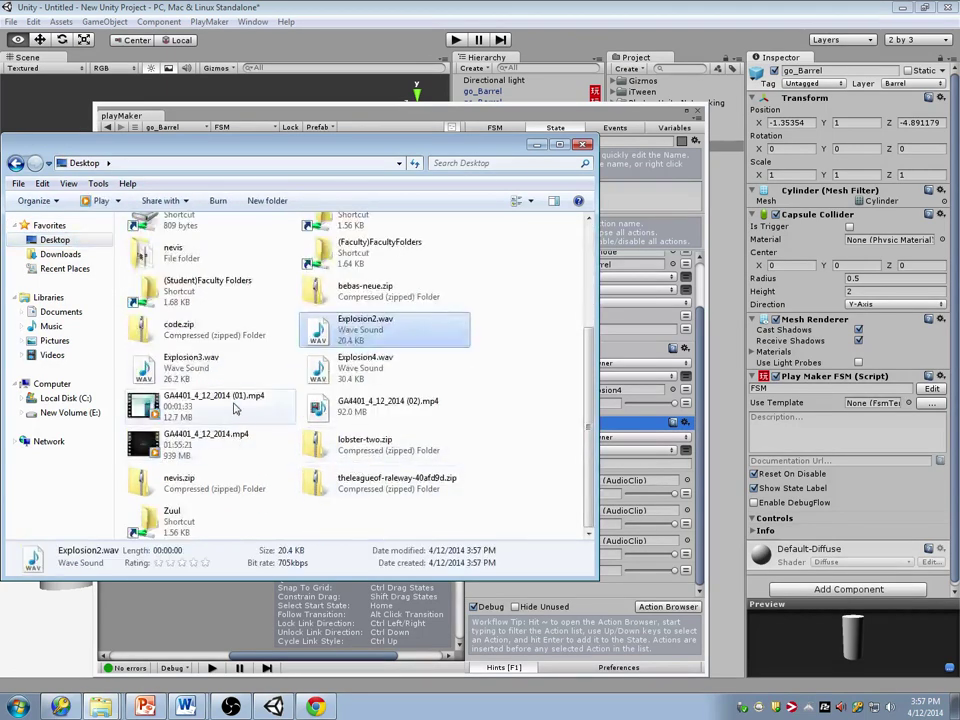
ctrl+click(190, 365)
drag(730, 291, 731, 291)
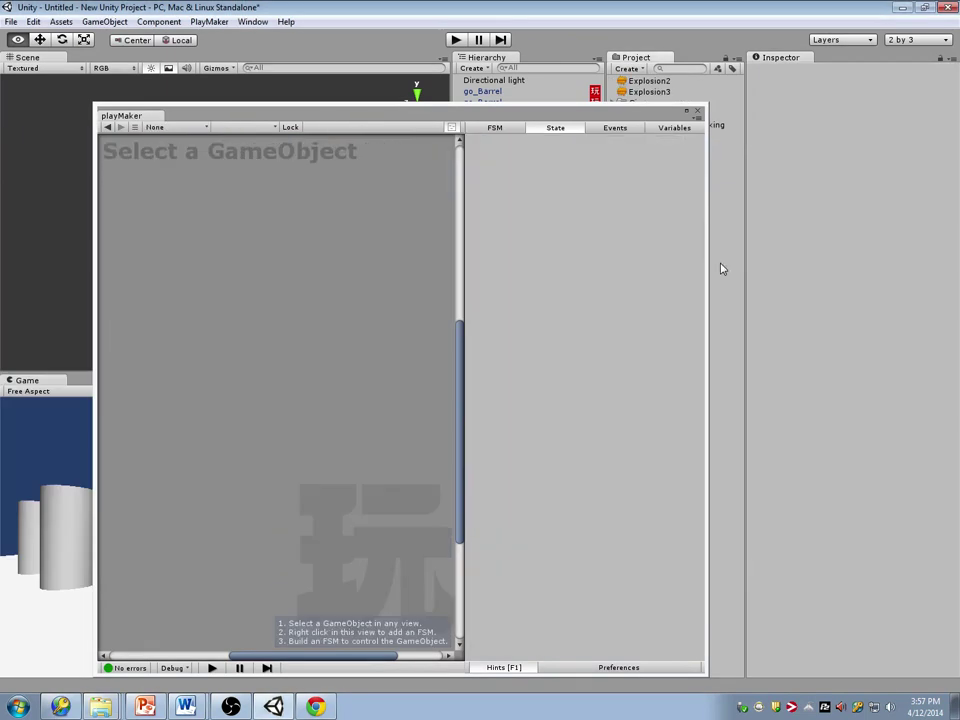
Step: Move the Explosion2 and Explosion3 audio clips into the Prefabs folder
drag(677, 116, 558, 207)
click(664, 82)
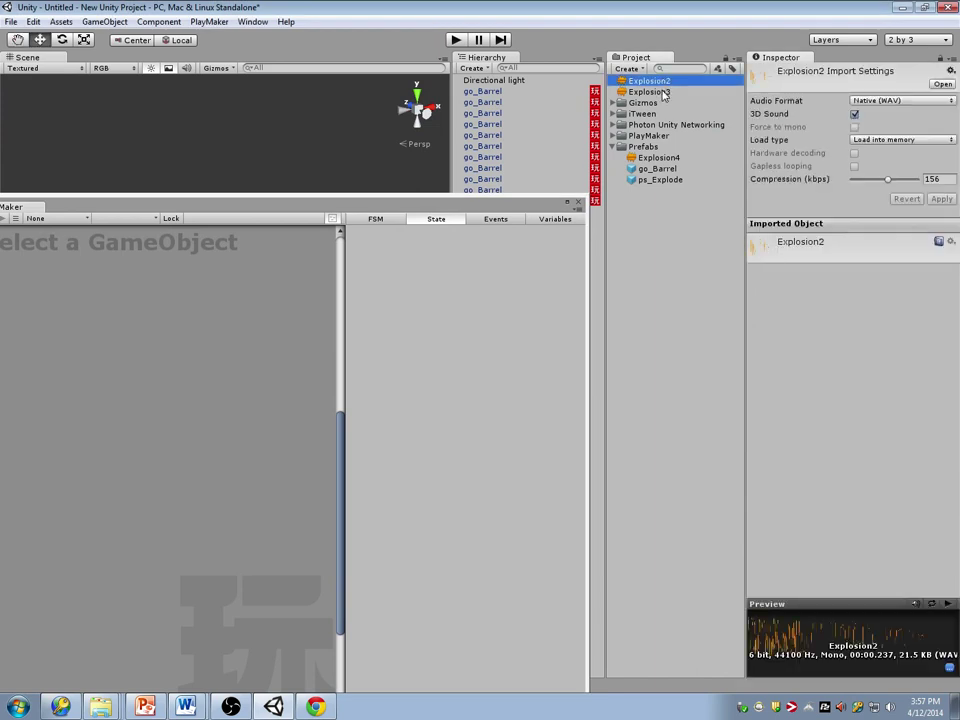
ctrl+click(664, 91)
drag(661, 130, 668, 146)
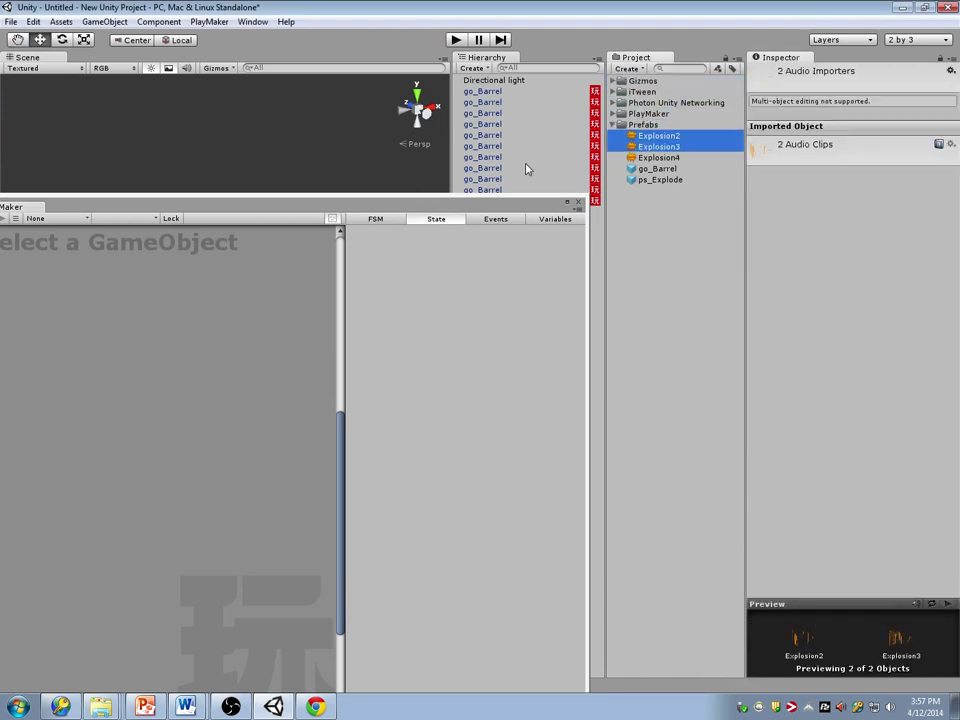
Step: Open the Blow the hell up state of a scene barrel's FSM and switch to editing its prefab
click(520, 167)
click(66, 406)
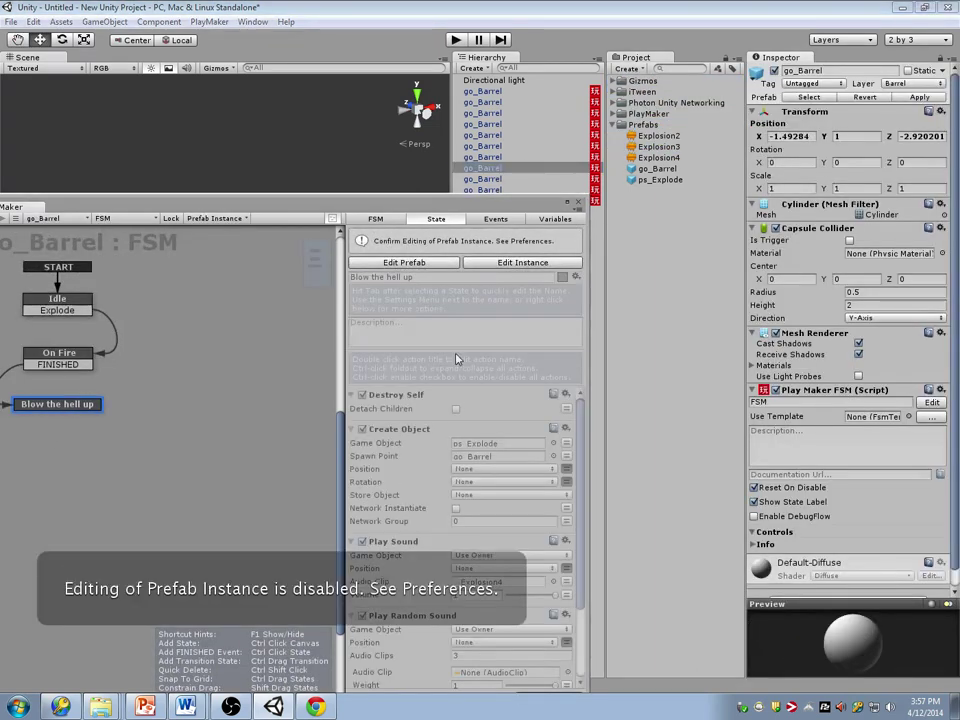
click(437, 263)
drag(443, 186, 441, 78)
Step: Delete the Play Sound action and assign the explosion clips to Play Random Sound, with Explosion2 as the first audio clip
click(476, 385)
key(Delete)
drag(659, 135, 512, 471)
drag(563, 352, 490, 501)
Step: Play-test the barrels with the randomized explosion sounds and stop the game
drag(514, 97, 958, 120)
click(456, 41)
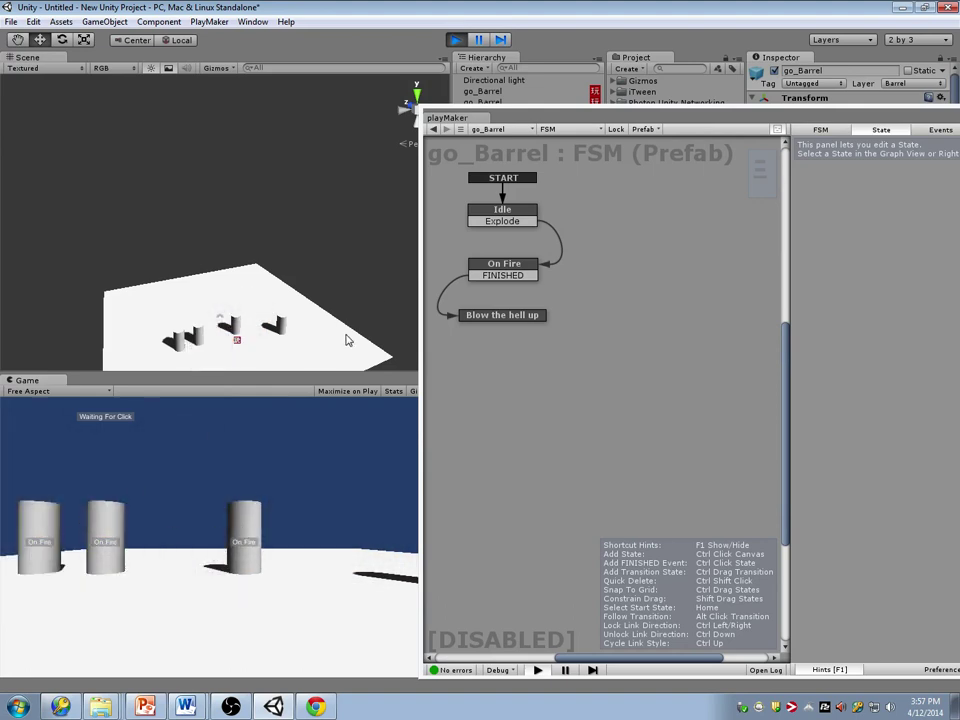
drag(520, 117, 440, 108)
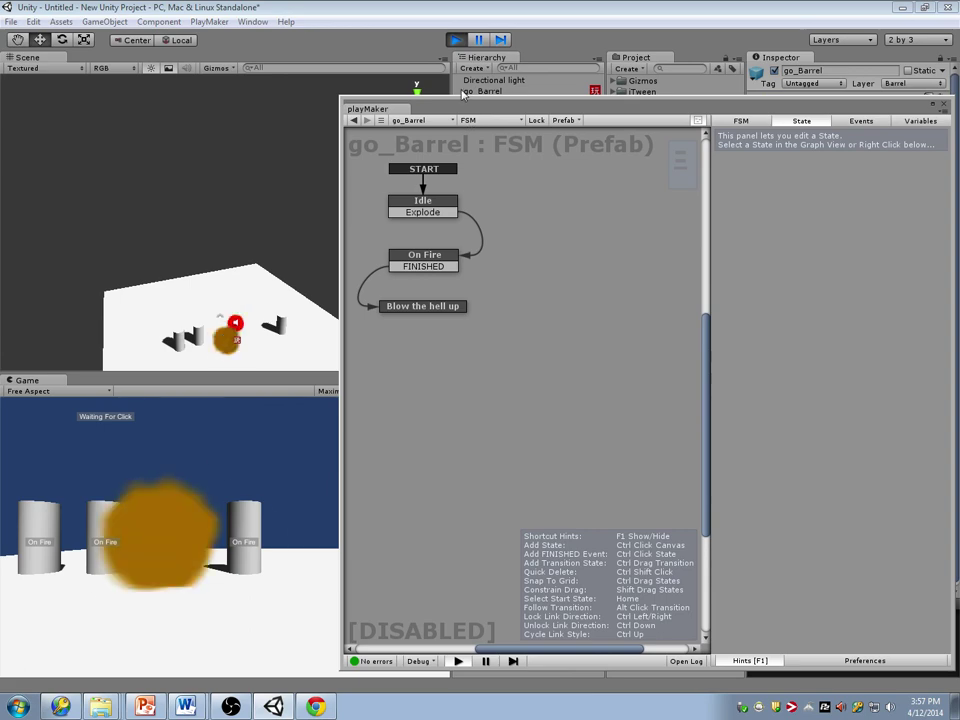
click(456, 40)
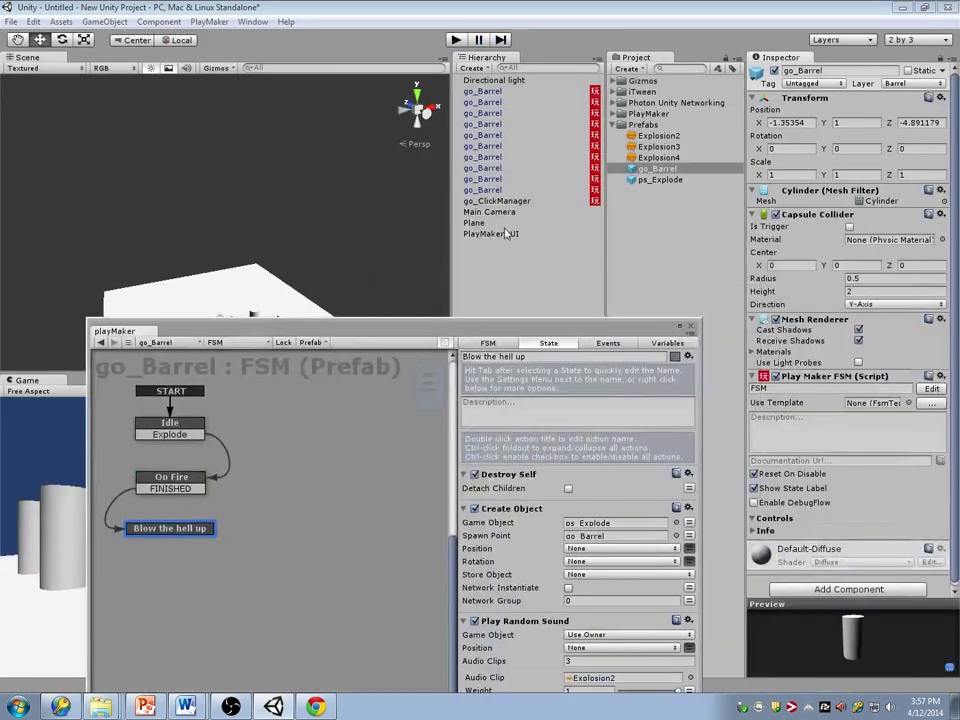
Step: Show the ps_Explode prefab's particle system settings and switch back to Bfxr in Chrome
click(698, 180)
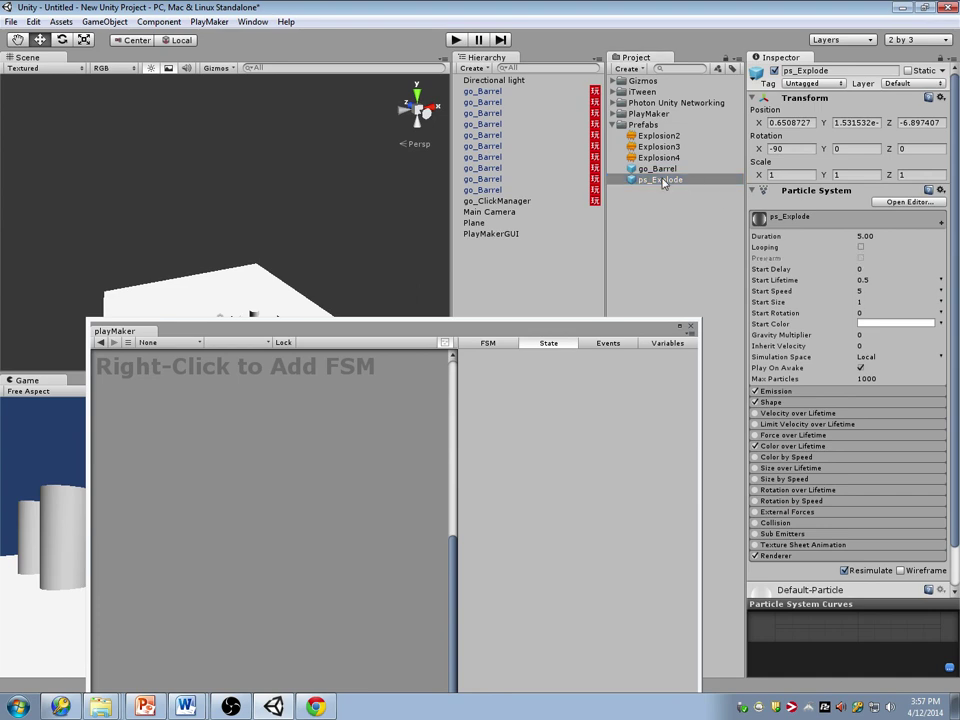
drag(601, 330, 784, 104)
drag(648, 110, 680, 146)
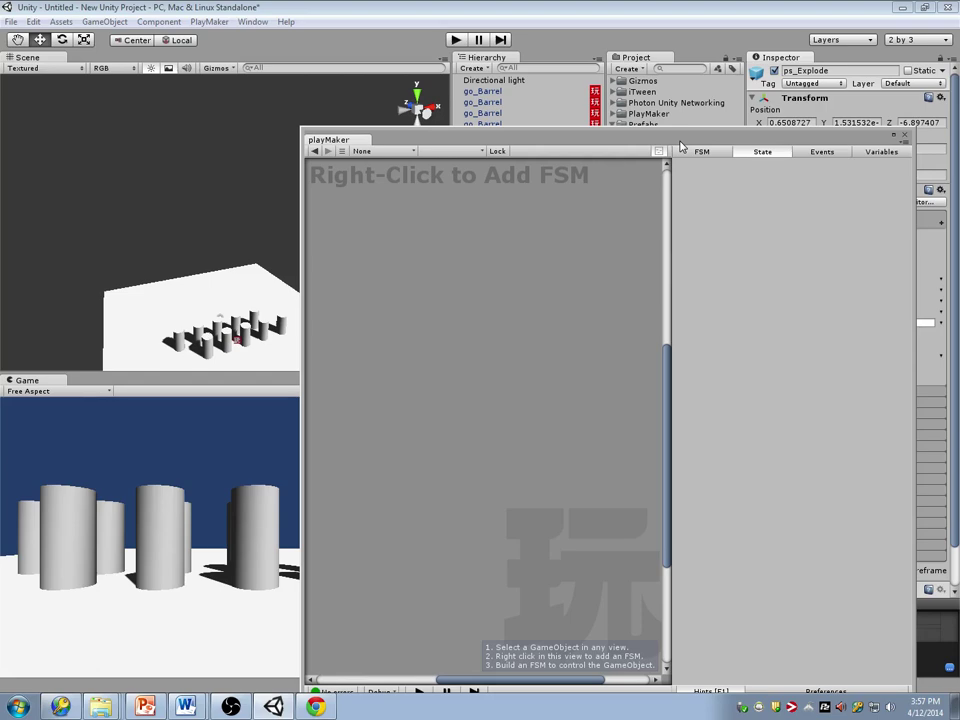
drag(680, 146, 658, 136)
key(alt+Tab)
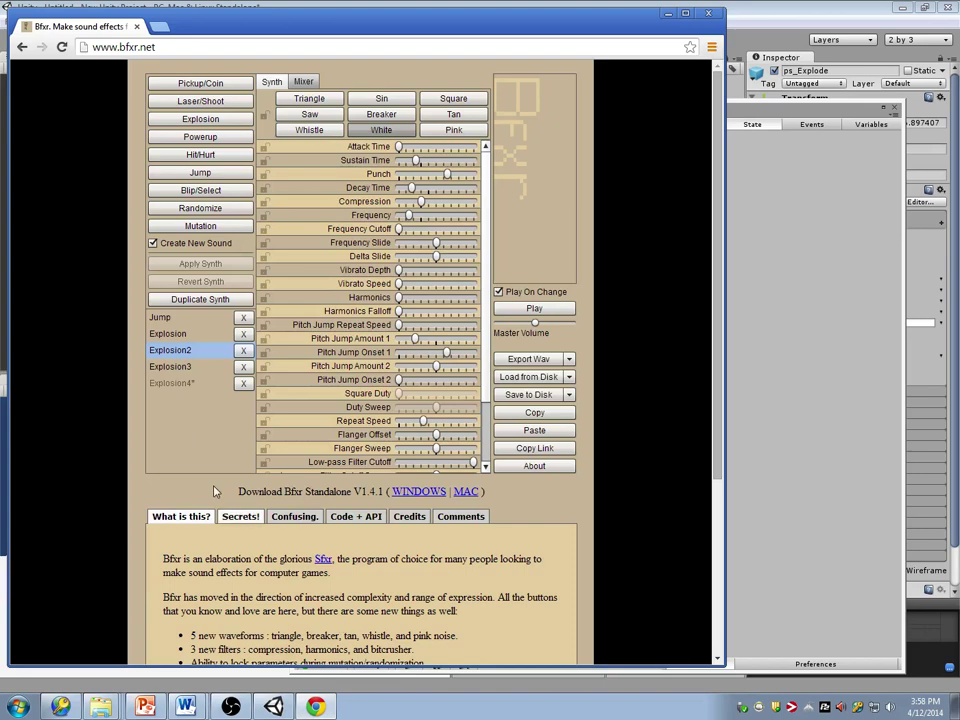